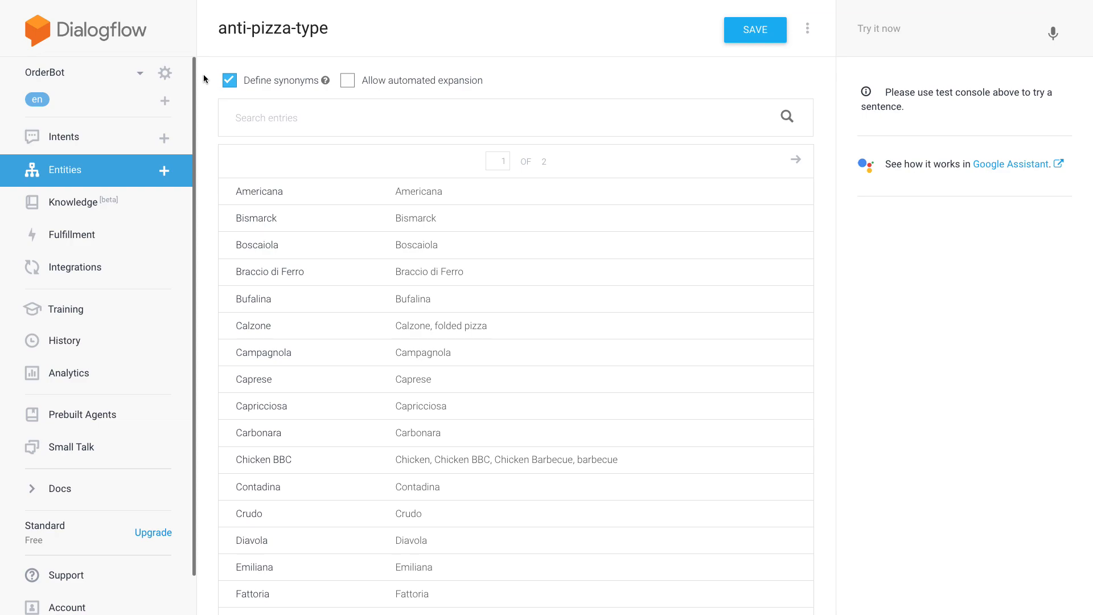
- Review the list of pizza entries and synonyms in the anti-pizza-type entity
{"action": "scroll", "coordinate": [203, 78], "scroll_direction": "down", "scroll_amount": 9}
{"action": "scroll", "coordinate": [204, 79], "scroll_direction": "down", "scroll_amount": 8}
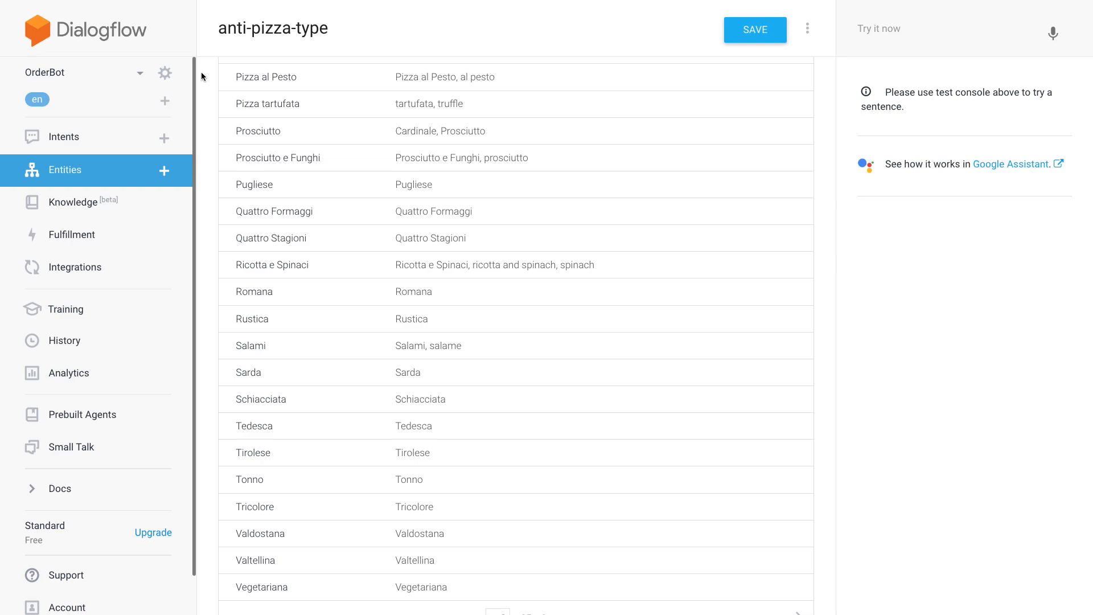
{"action": "scroll", "coordinate": [202, 76], "scroll_direction": "down", "scroll_amount": 3}
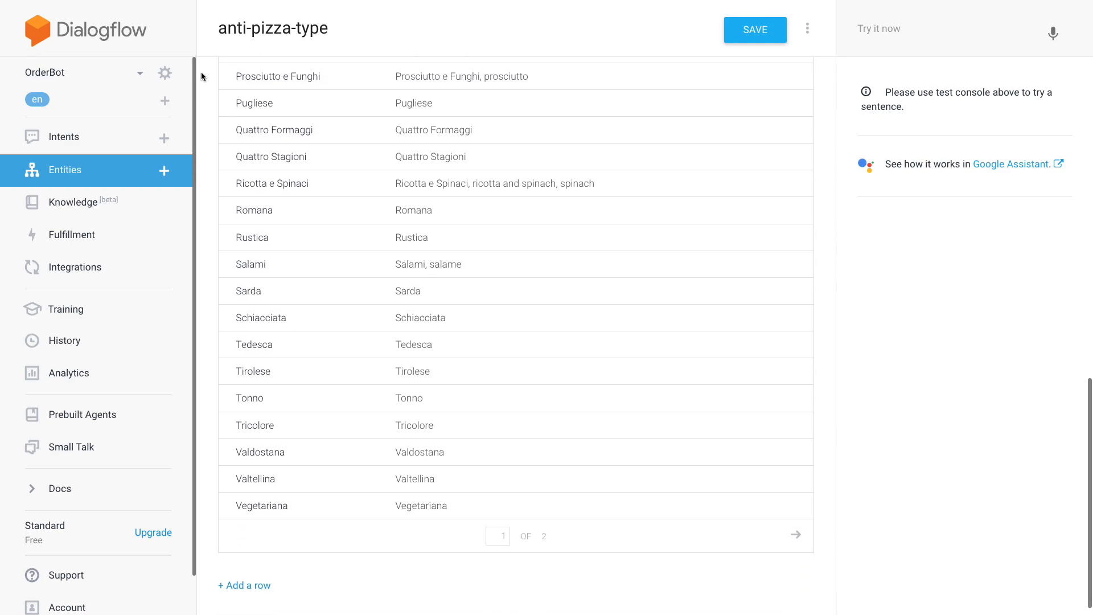
{"action": "scroll", "coordinate": [203, 77], "scroll_direction": "up", "scroll_amount": 3}
{"action": "scroll", "coordinate": [206, 83], "scroll_direction": "up", "scroll_amount": 6}
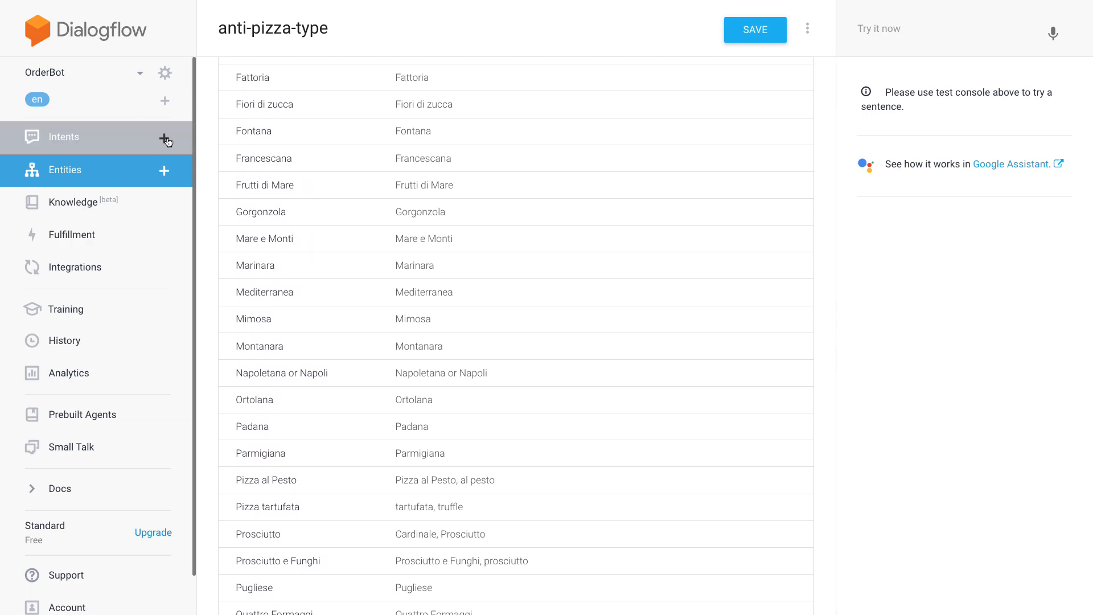
- Create a new intent named item.type.start.negative
{"action": "left_click", "coordinate": [126, 147]}
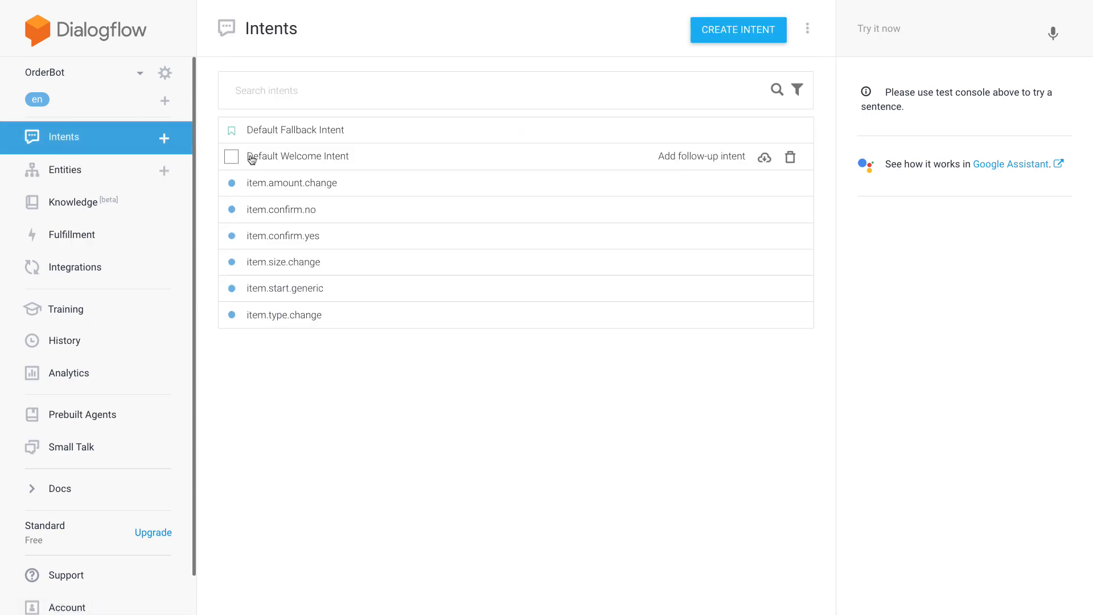
{"action": "left_click", "coordinate": [164, 139]}
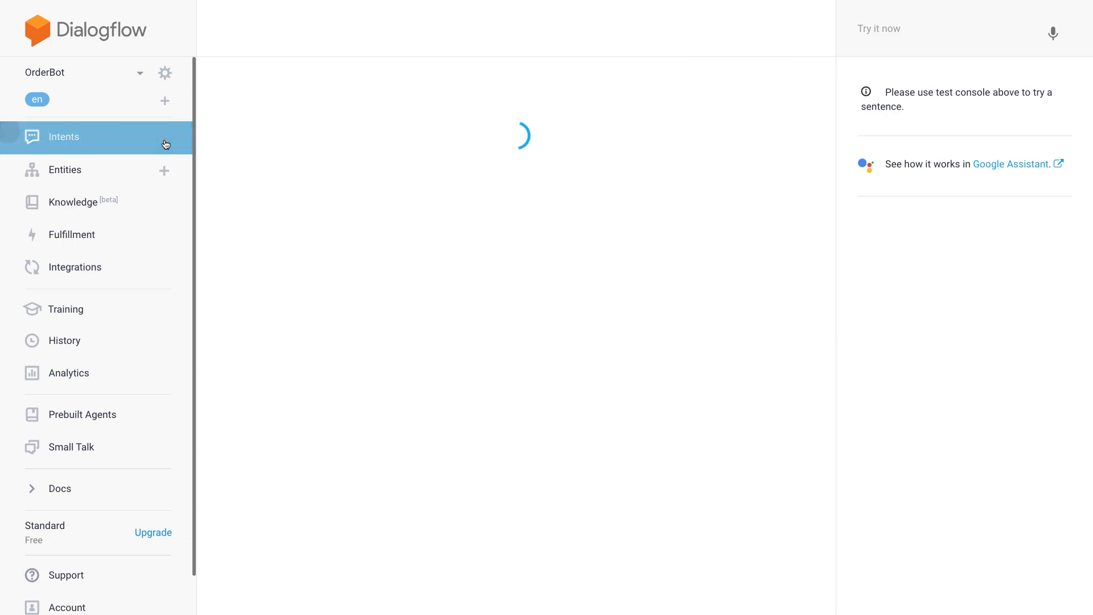
{"action": "type", "text": "item"}
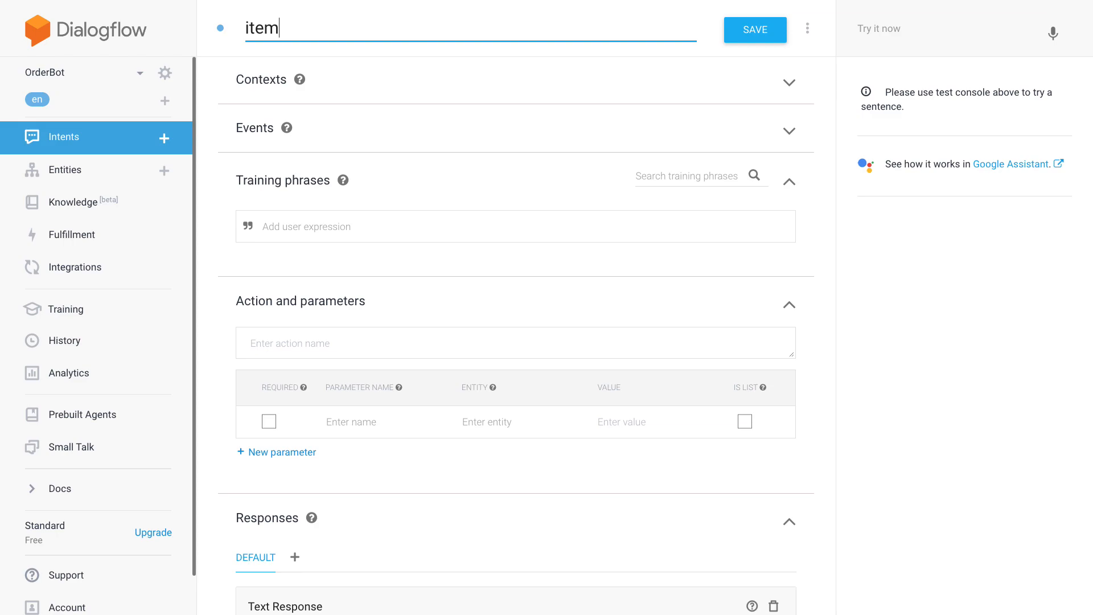
{"action": "type", "text": ".type.start.negative"}
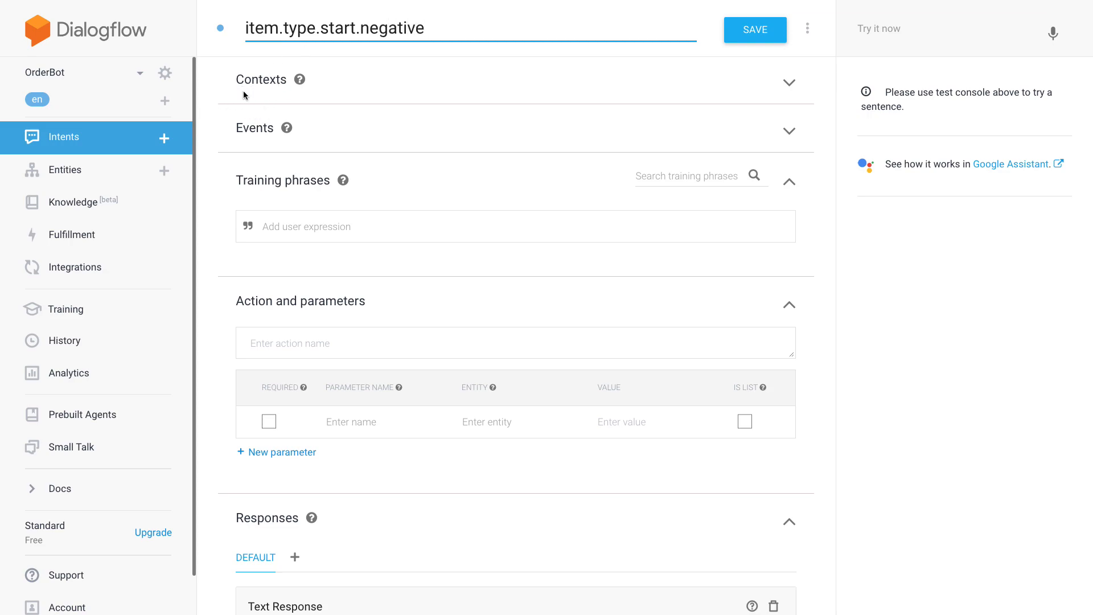
- Write the training phrase "do you offer pizza Americana" for the intent
{"action": "scroll", "coordinate": [209, 82], "scroll_direction": "down", "scroll_amount": 1}
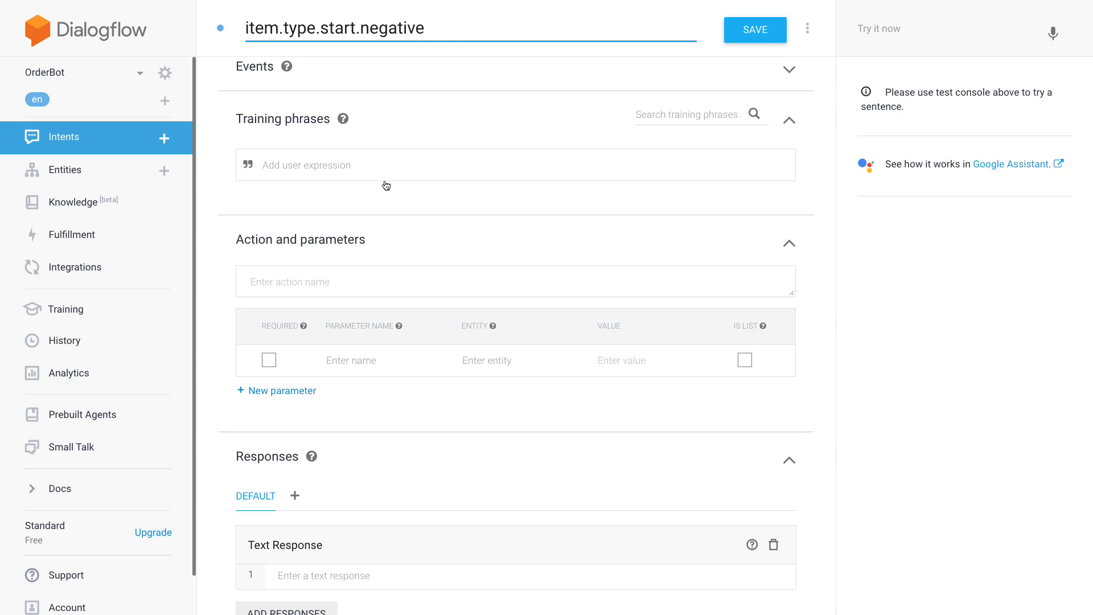
{"action": "left_click", "coordinate": [366, 170]}
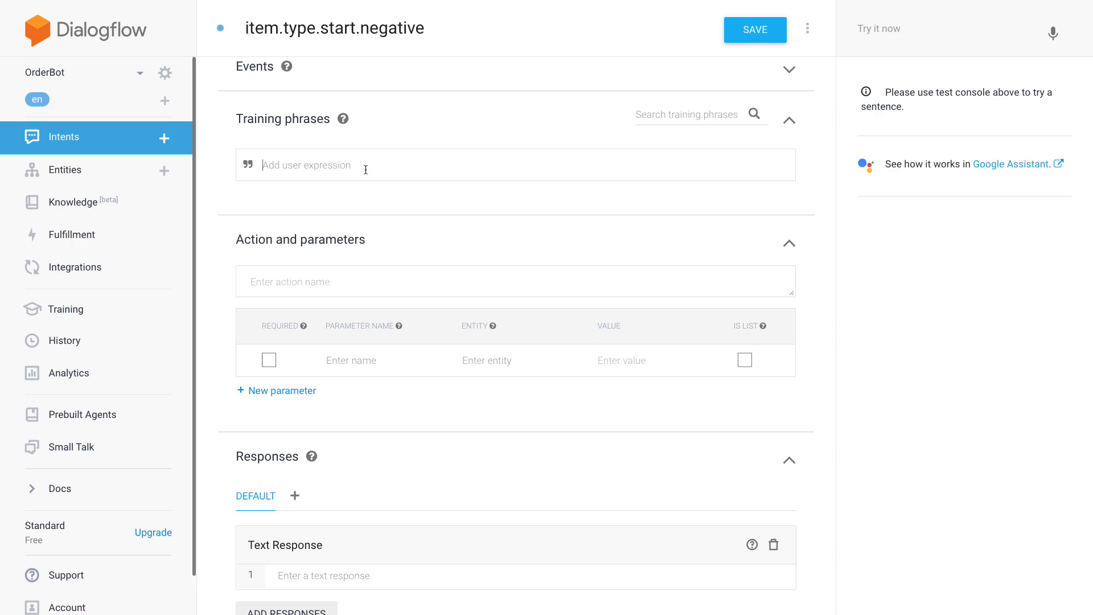
{"action": "type", "text": "do you offer pizza Americana"}
{"action": "left_click", "coordinate": [269, 360]}
{"action": "left_click", "coordinate": [360, 358]}
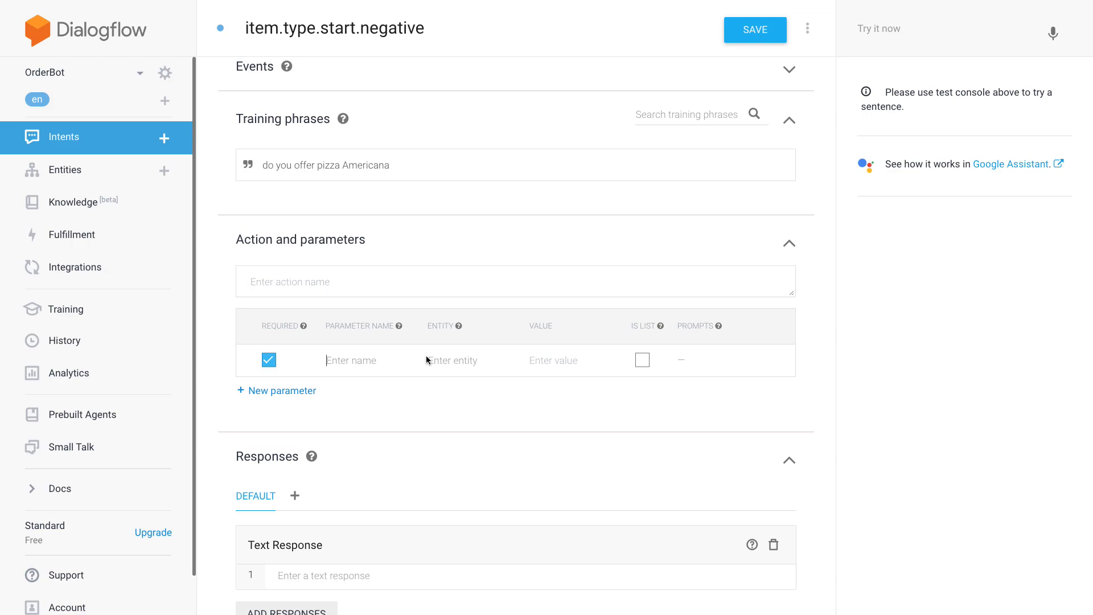
{"action": "type", "text": "type"}
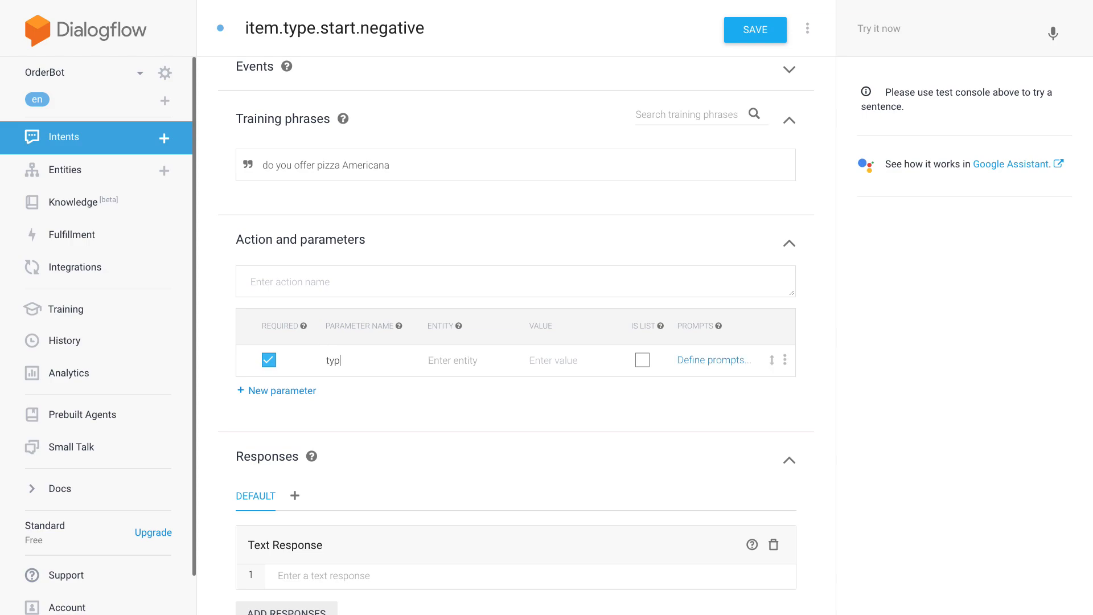
{"action": "left_click", "coordinate": [449, 352]}
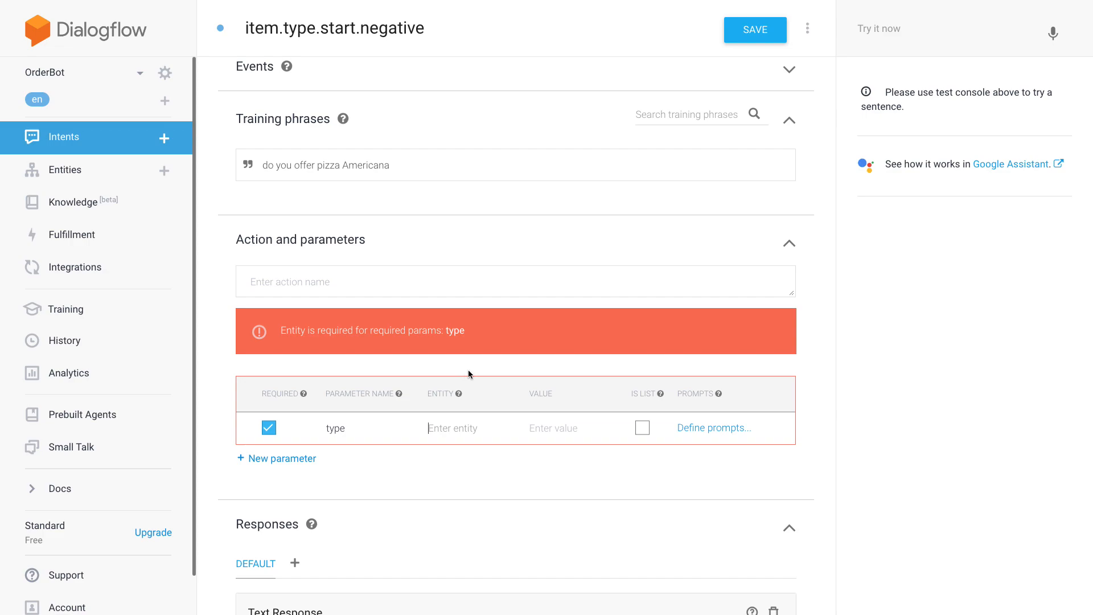
{"action": "type", "text": "@"}
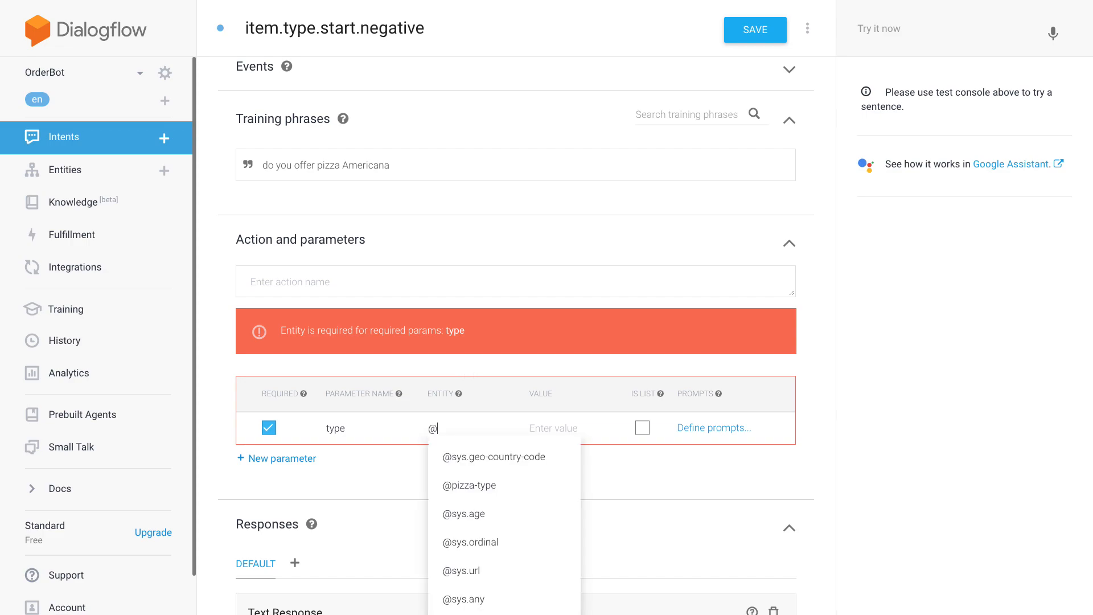
{"action": "type", "text": "sys."}
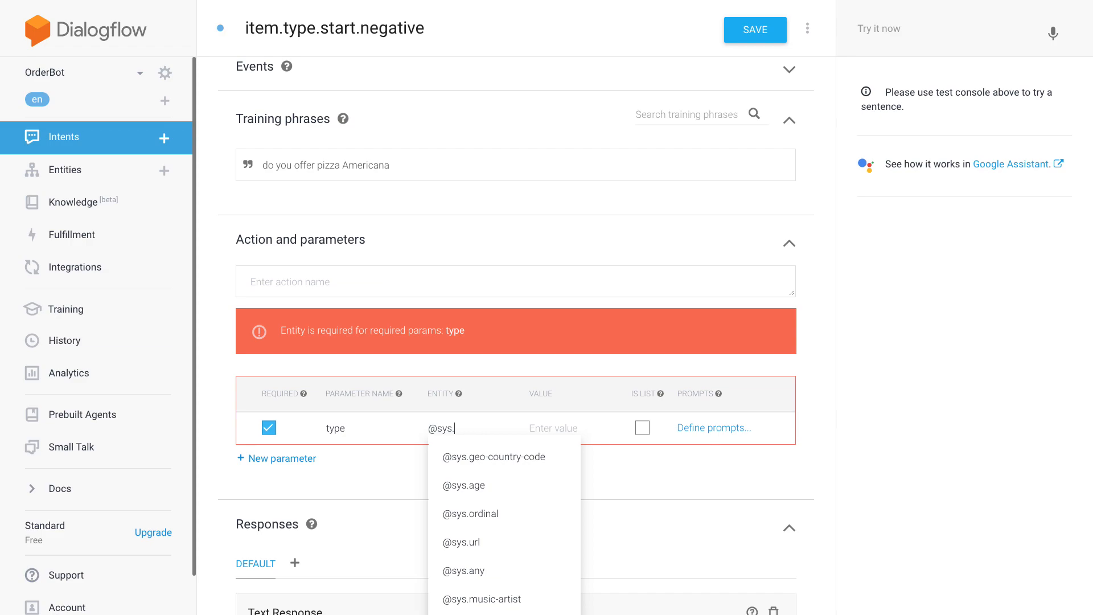
{"action": "key", "text": "BackSpace"}
{"action": "key", "text": "BackSpace"}
{"action": "type", "text": "piz"}
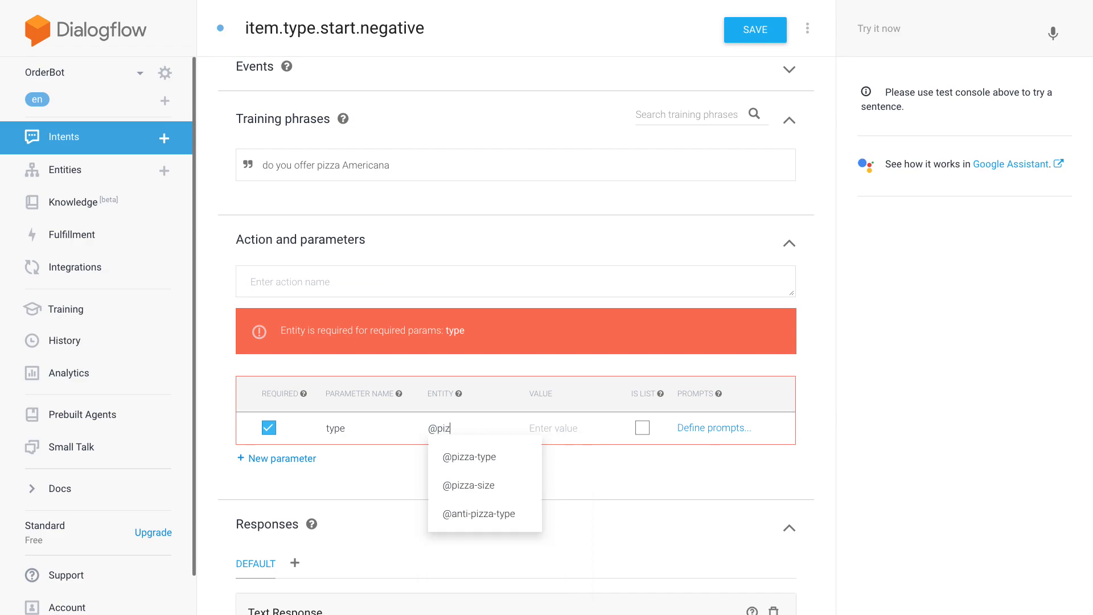
{"action": "left_click", "coordinate": [476, 515]}
{"action": "left_click", "coordinate": [549, 427]}
{"action": "type", "text": "type"}
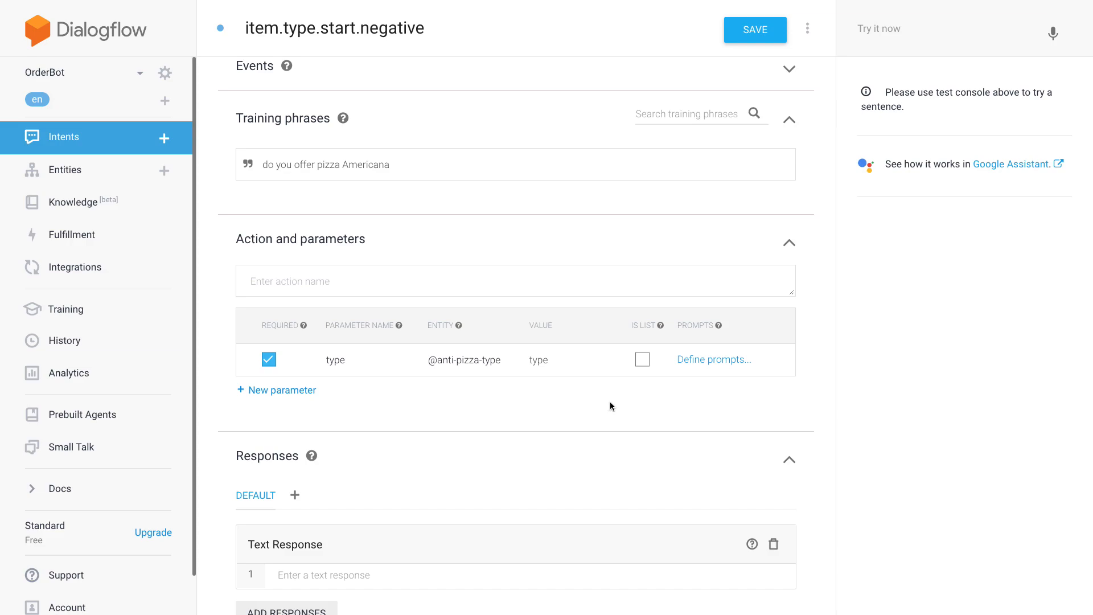
- Add the text response "Sadly we don't offer $type"
{"action": "left_click", "coordinate": [432, 579]}
{"action": "type", "text": "Sad"}
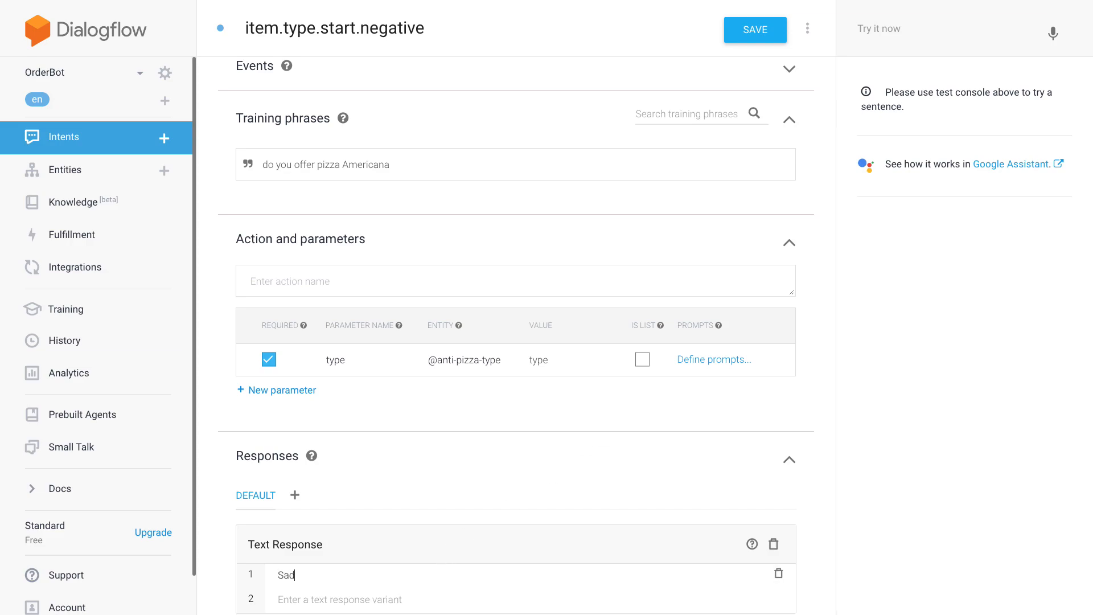
{"action": "type", "text": "ly, "}
{"action": "type", "text": " we don't offer"}
{"action": "type", "text": " $type"}
- Correct the type parameter's value to $type
{"action": "left_click", "coordinate": [534, 385]}
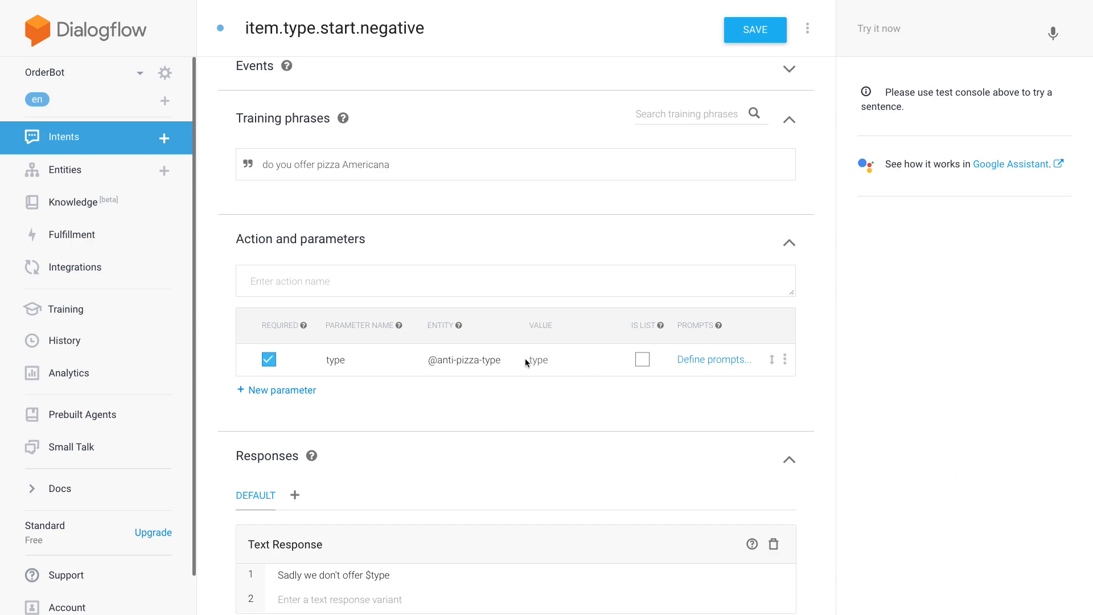
{"action": "left_click", "coordinate": [531, 360]}
{"action": "left_click", "coordinate": [445, 575]}
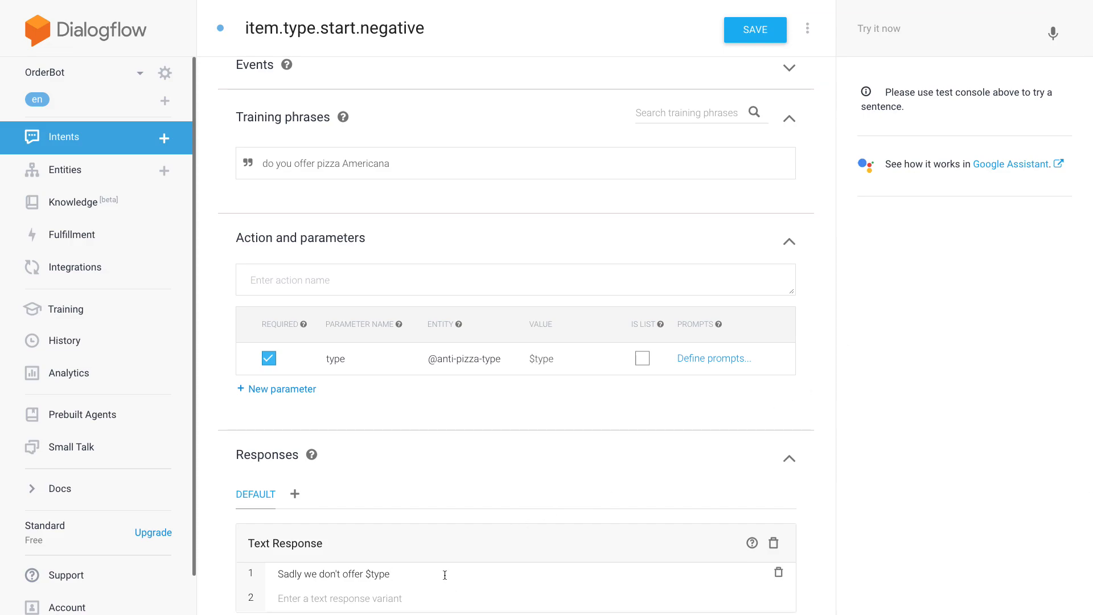
{"action": "key", "text": "BackSpace"}
- Add the second text response variant "I'm sorry, we don't have $type on the menu"
{"action": "scroll", "coordinate": [515, 556], "scroll_direction": "down", "scroll_amount": 1}
{"action": "left_click", "coordinate": [279, 589]}
{"action": "type", "text": "I'm sorry, we don't"}
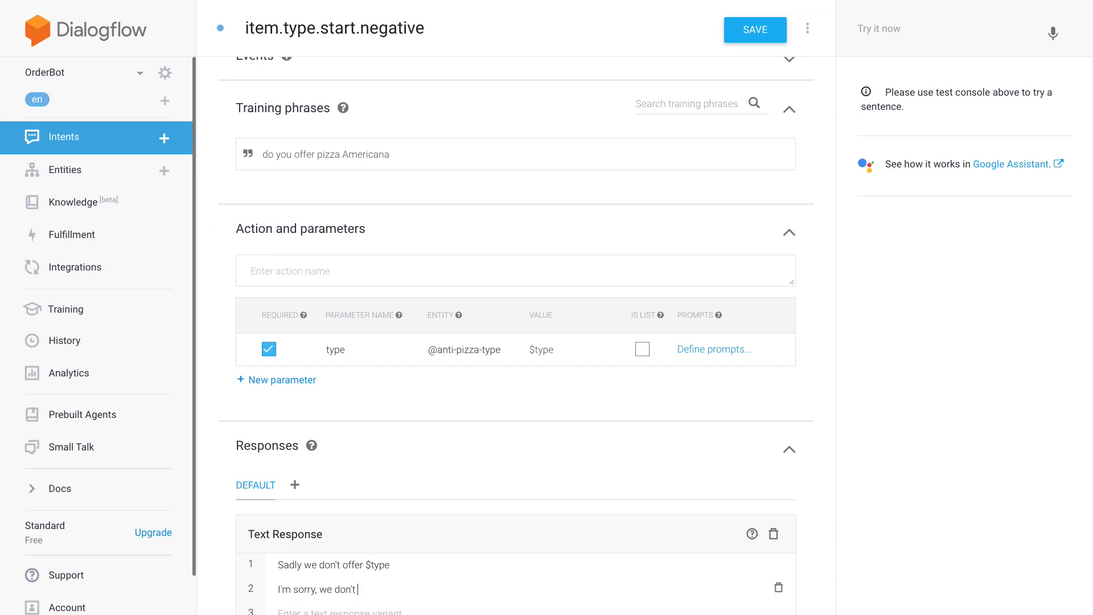
{"action": "type", "text": " have $type on the menu"}
{"action": "double_click", "coordinate": [368, 164]}
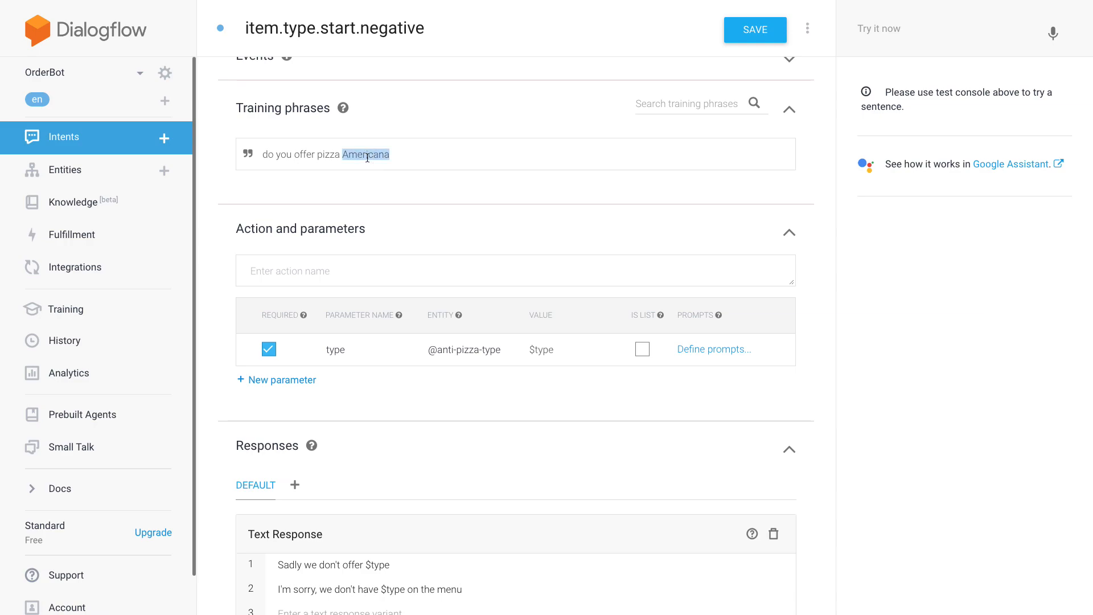
{"action": "left_click", "coordinate": [518, 223]}
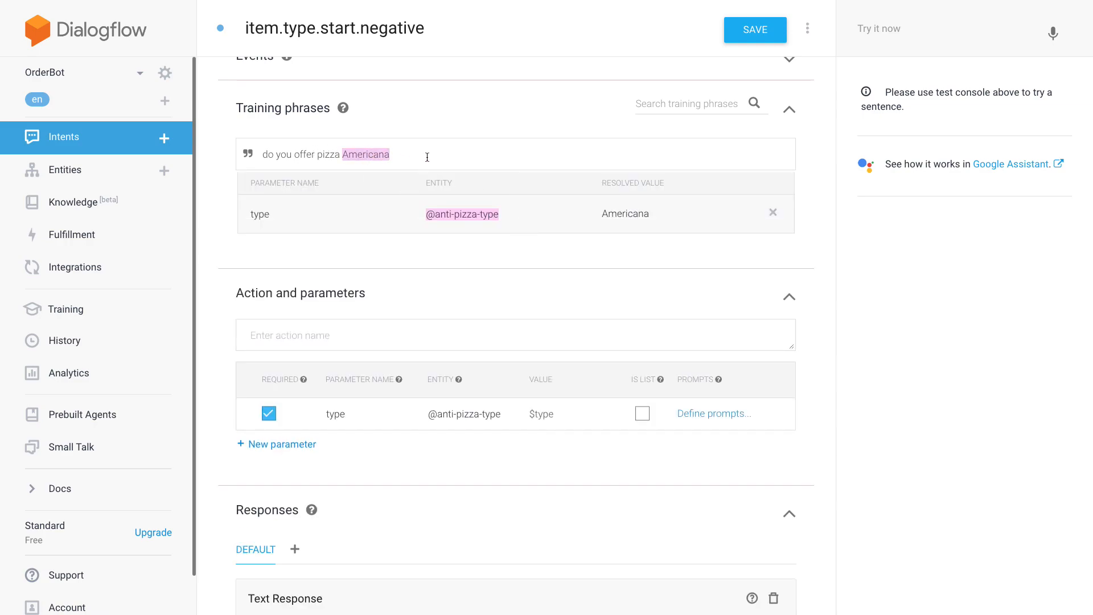
{"action": "key", "text": "Return"}
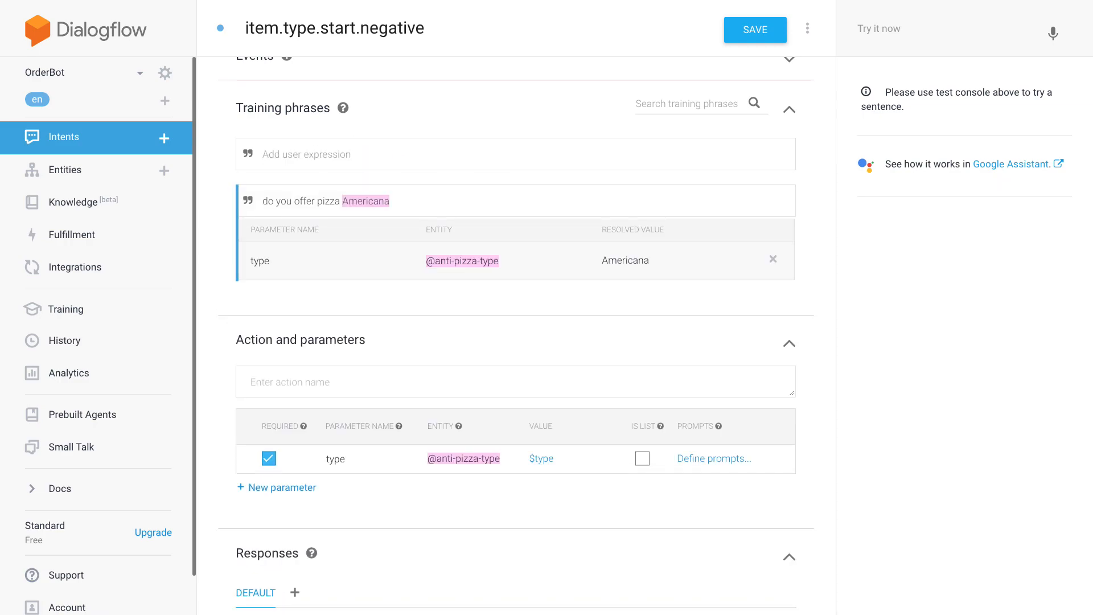
{"action": "type", "text": "salami"}
{"action": "double_click", "coordinate": [277, 155]}
{"action": "left_click", "coordinate": [418, 220]}
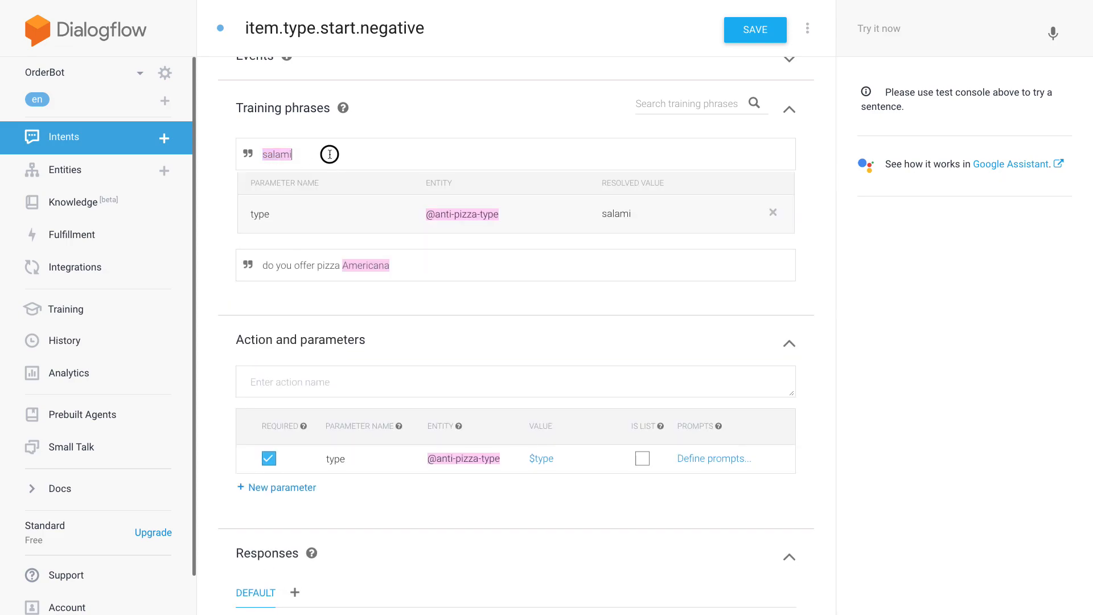
{"action": "key", "text": "Return"}
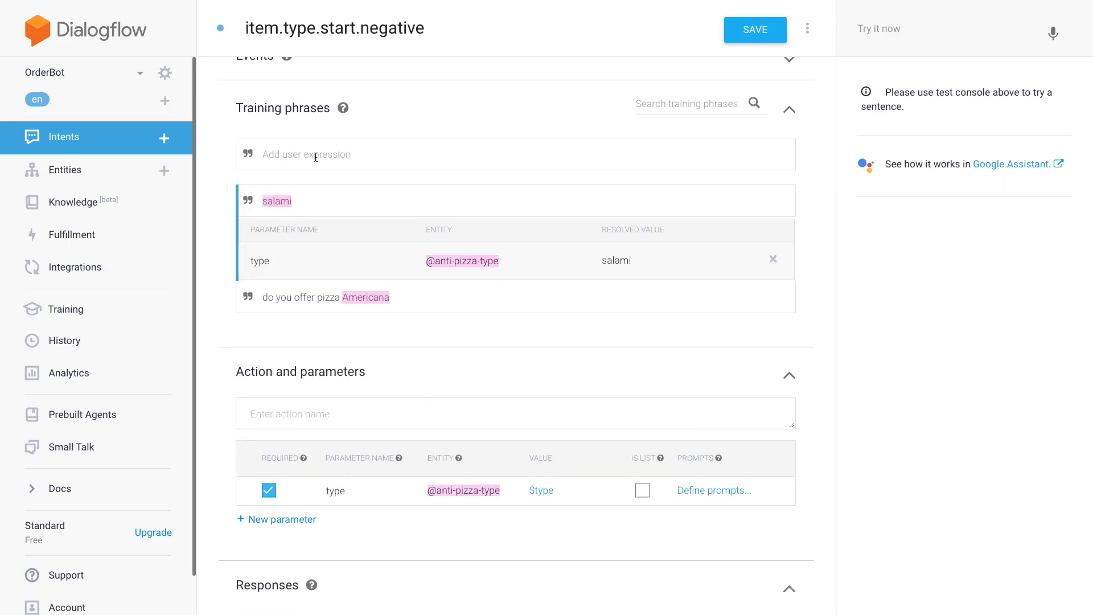
{"action": "type", "text": "do you have quattro stagioni"}
{"action": "left_click_drag", "start_coordinate": [317, 155], "coordinate": [399, 152]}
{"action": "left_click", "coordinate": [491, 229]}
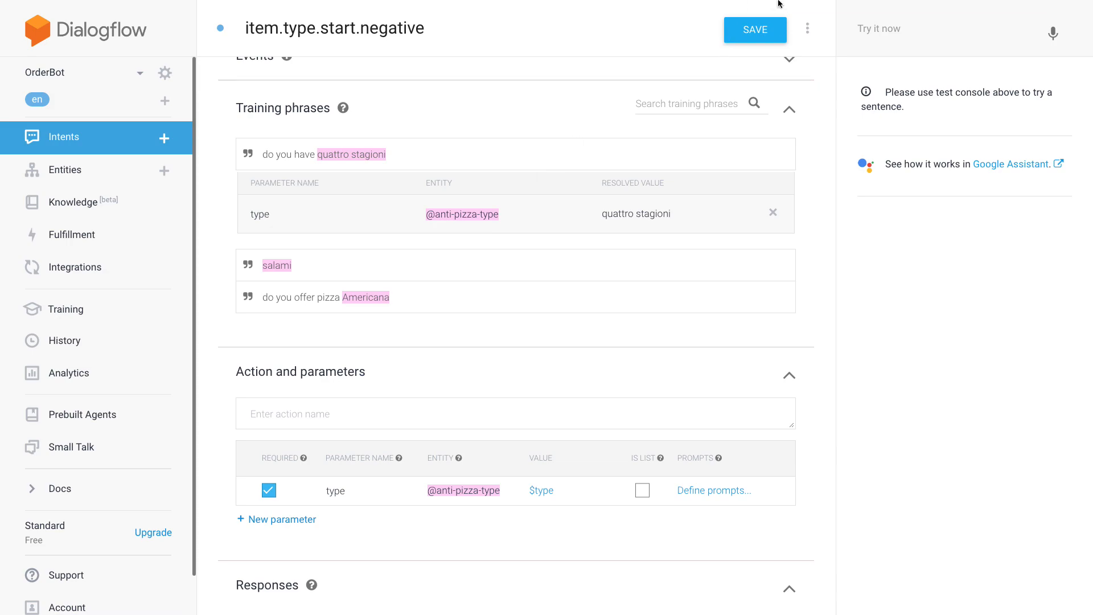
{"action": "left_click", "coordinate": [776, 35]}
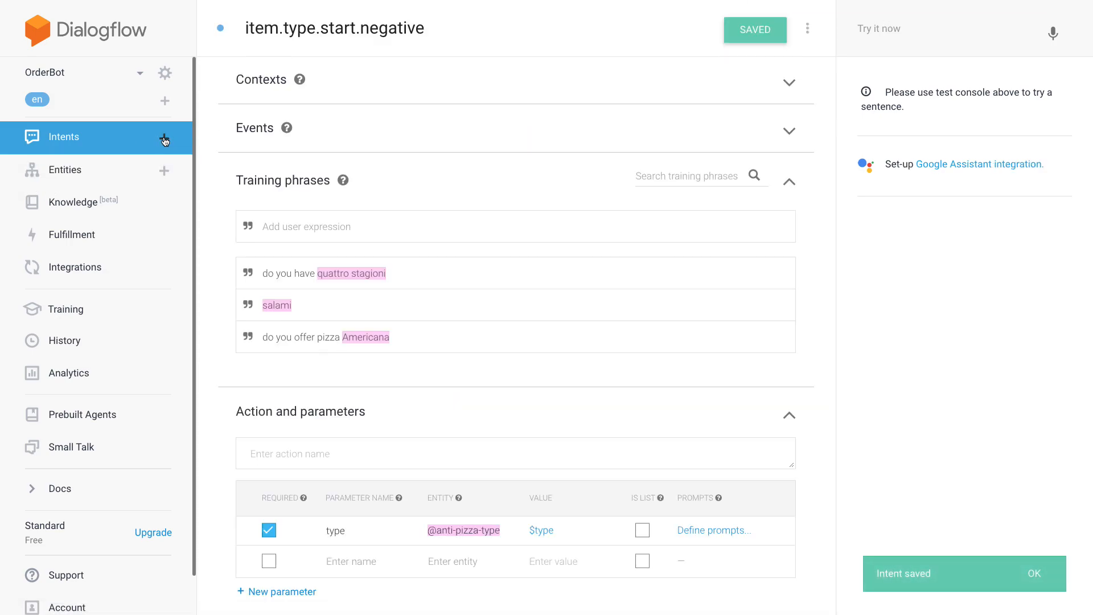
- Enter "do you offer quattro" as a query in the test console without submitting it
{"action": "left_click_drag", "start_coordinate": [362, 33], "coordinate": [241, 36]}
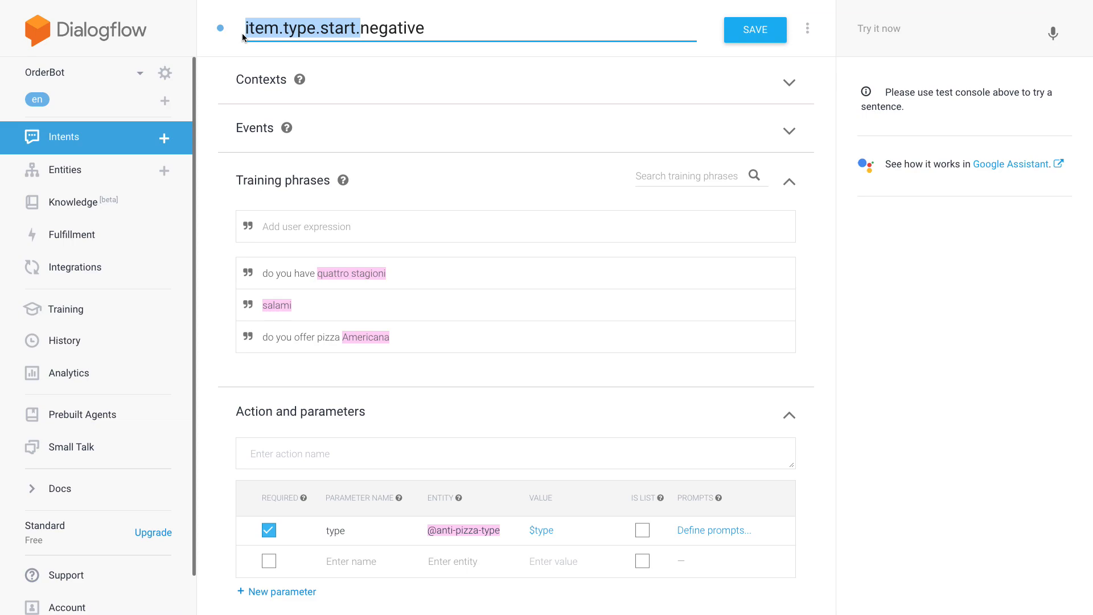
{"action": "left_click", "coordinate": [950, 25]}
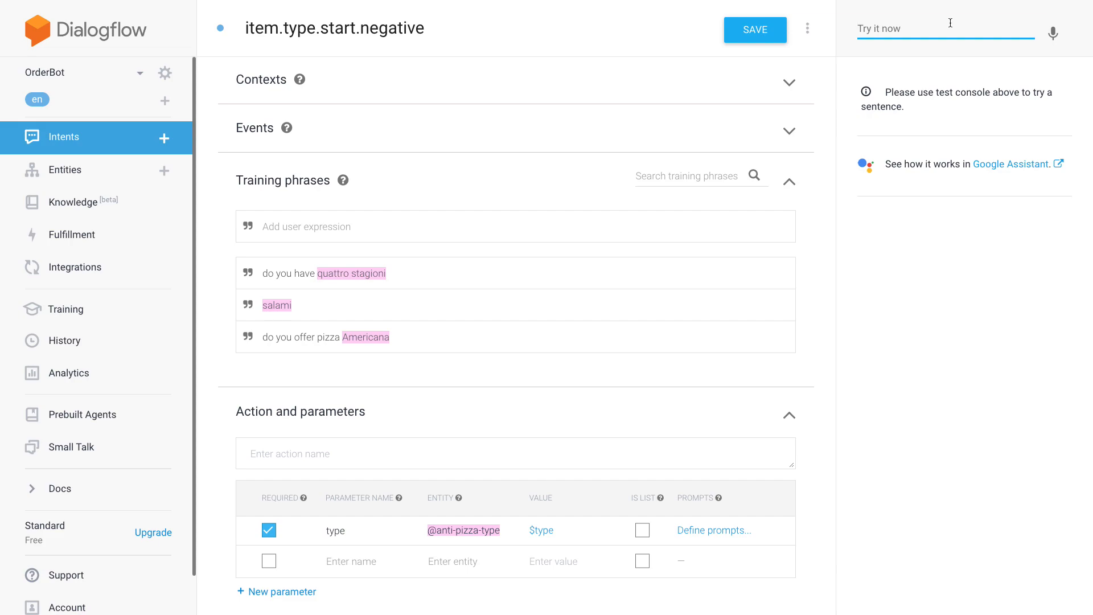
{"action": "type", "text": "do you offer quattro"}
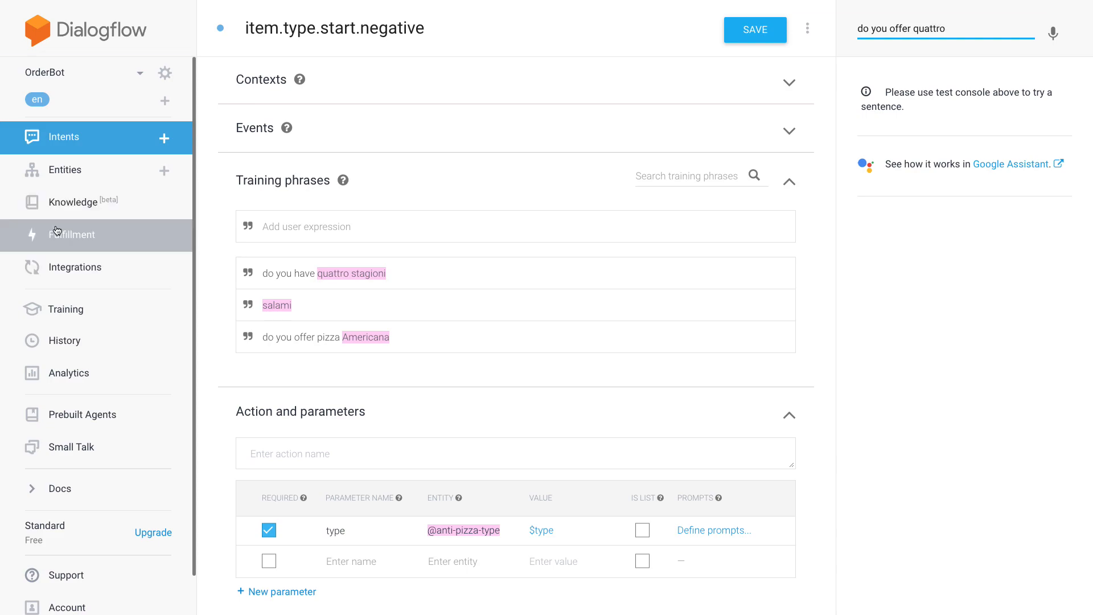
- Look up a pizza name in the anti-pizza-type entity and test the agent with "do you offer pizza Bismarck?"
{"action": "left_click", "coordinate": [122, 171]}
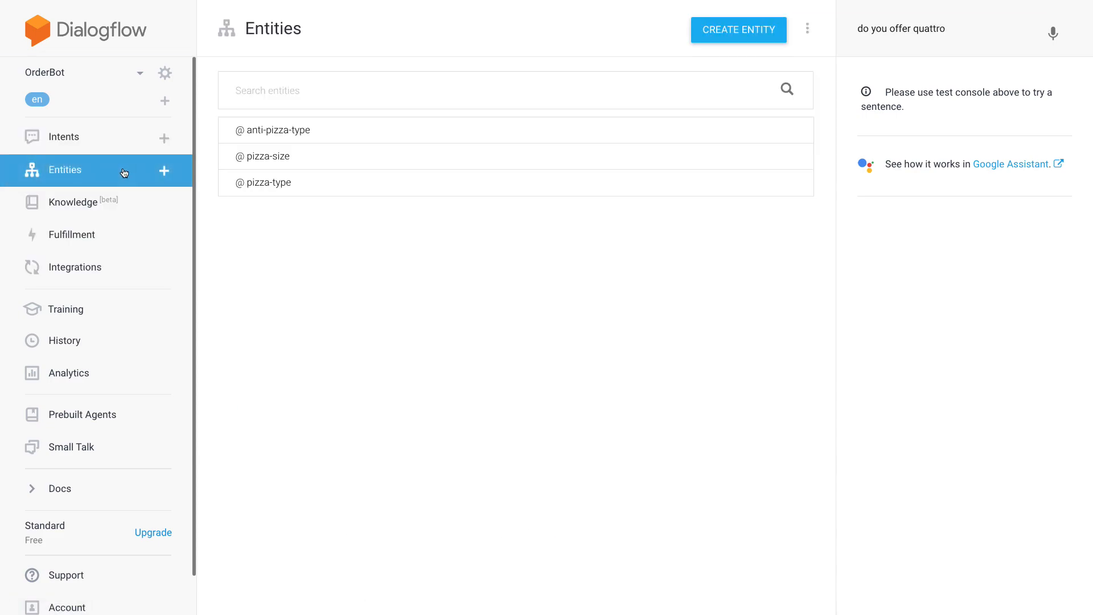
{"action": "left_click", "coordinate": [263, 131]}
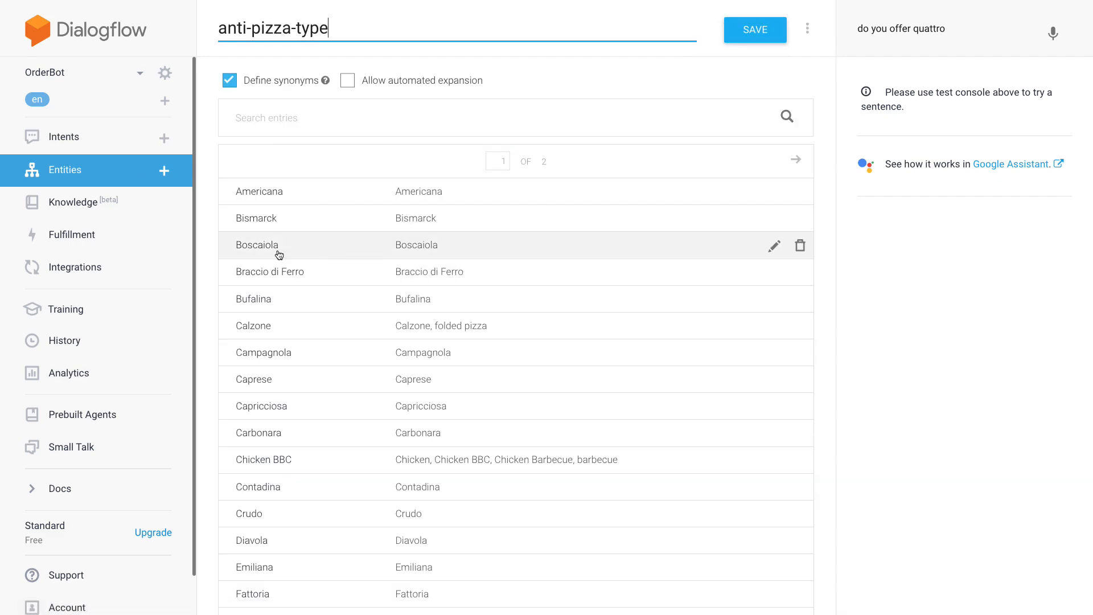
{"action": "left_click", "coordinate": [958, 23]}
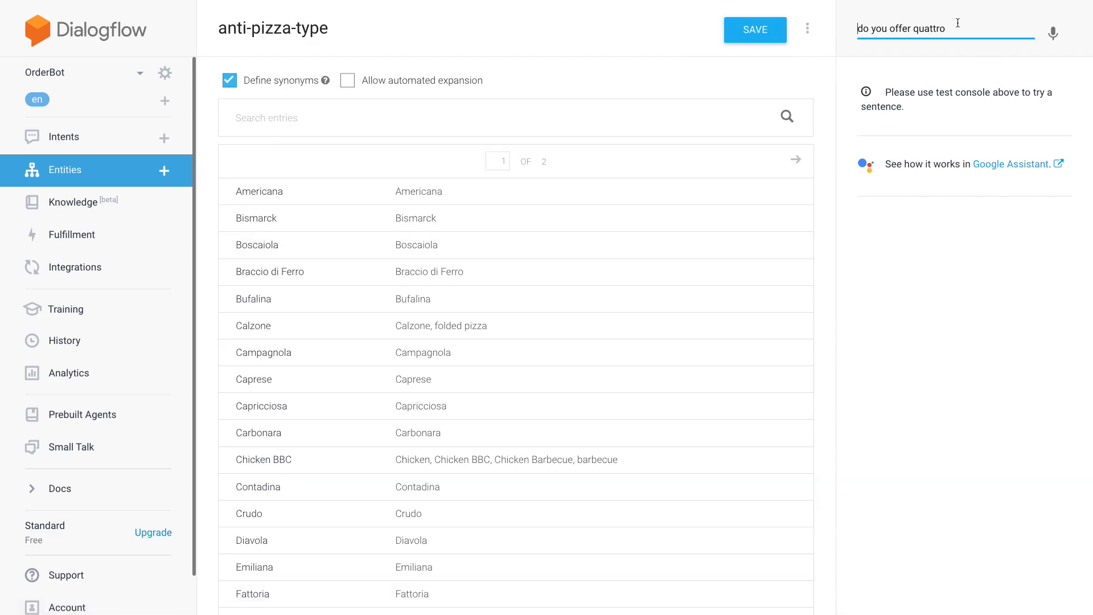
{"action": "double_click", "coordinate": [943, 28]}
{"action": "type", "text": "pizza Bismarck?"}
{"action": "key", "text": "Return"}
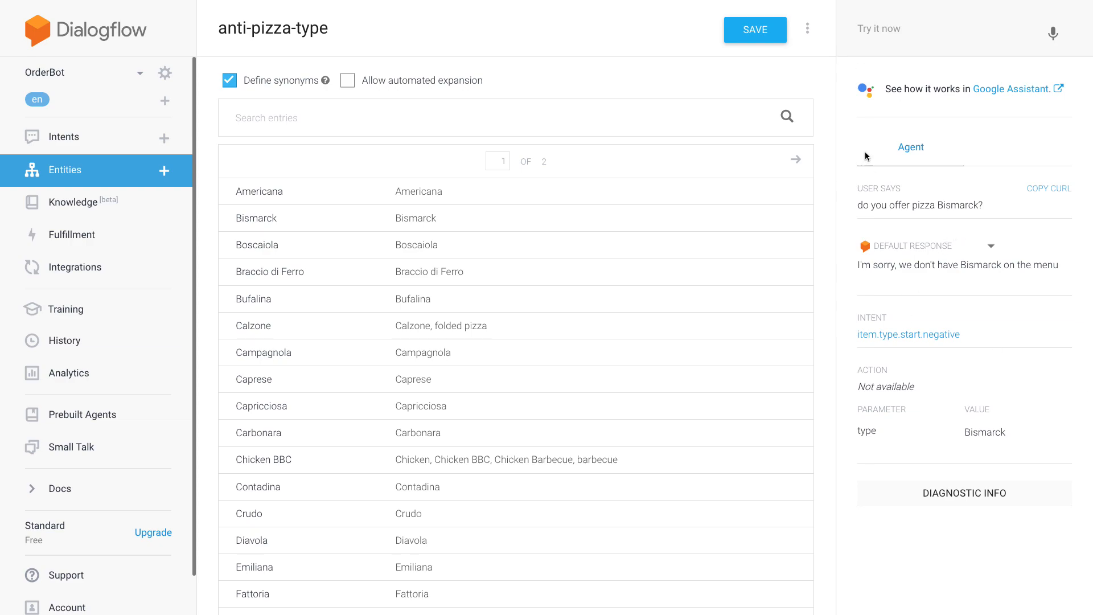
- Create a new intent named "item.type.start.positive"
{"action": "left_click", "coordinate": [164, 140]}
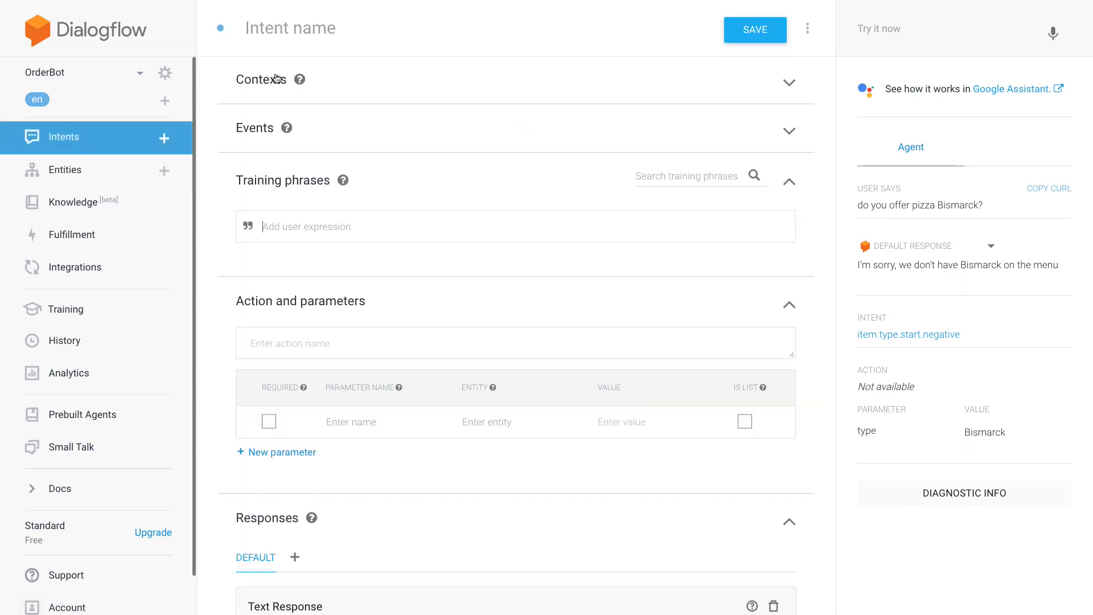
{"action": "left_click", "coordinate": [312, 36]}
{"action": "type", "text": "item.type.start."}
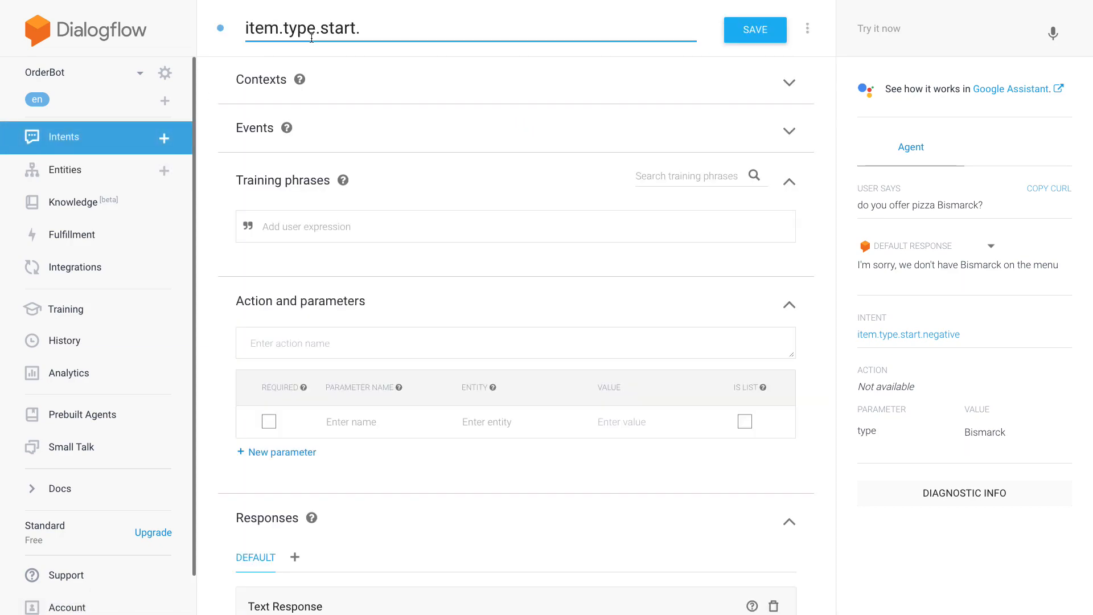
{"action": "type", "text": "positive"}
- Add "item" as an output context of the new intent
{"action": "left_click", "coordinate": [280, 83]}
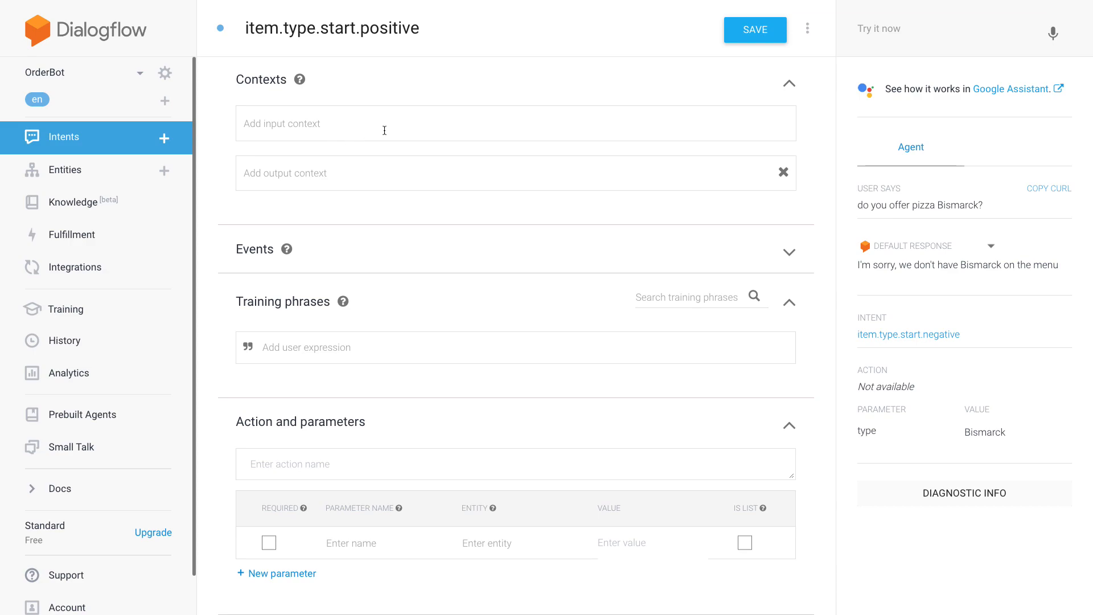
{"action": "left_click", "coordinate": [343, 172]}
{"action": "type", "text": "item"}
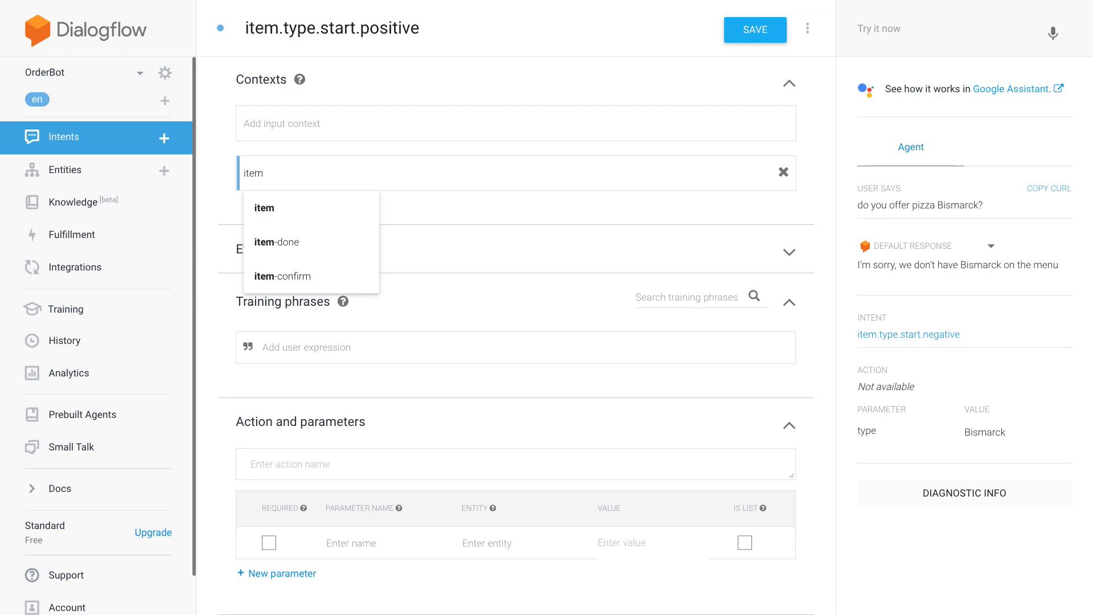
{"action": "left_click", "coordinate": [311, 209]}
{"action": "left_click", "coordinate": [219, 125]}
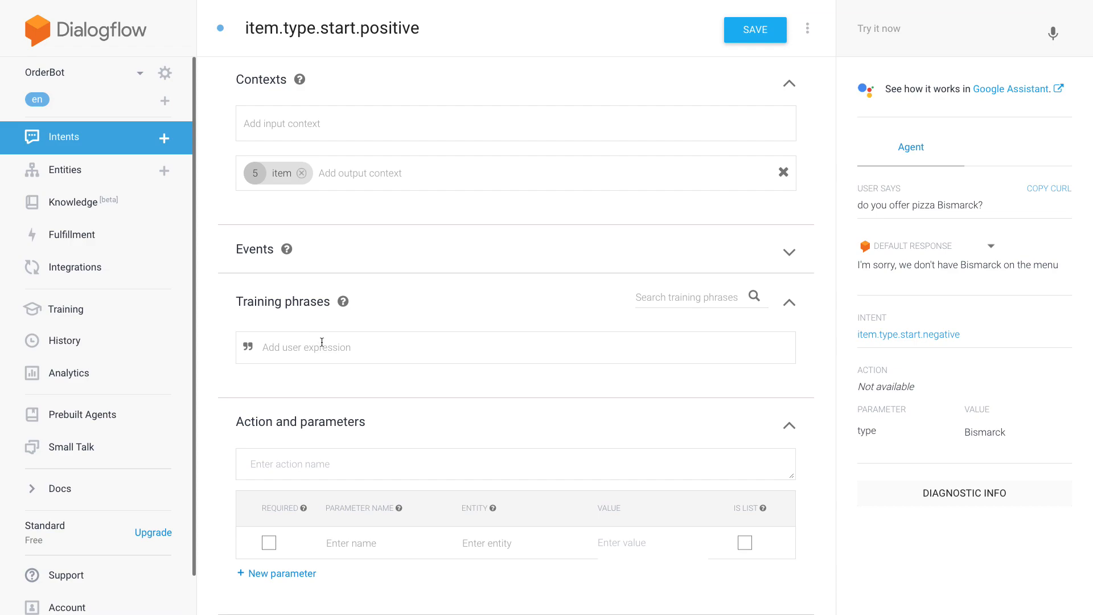
- Begin the intent's first text response with "Yes, we do offer $type"
{"action": "scroll", "coordinate": [385, 373], "scroll_direction": "down", "scroll_amount": 5}
{"action": "left_click", "coordinate": [413, 446]}
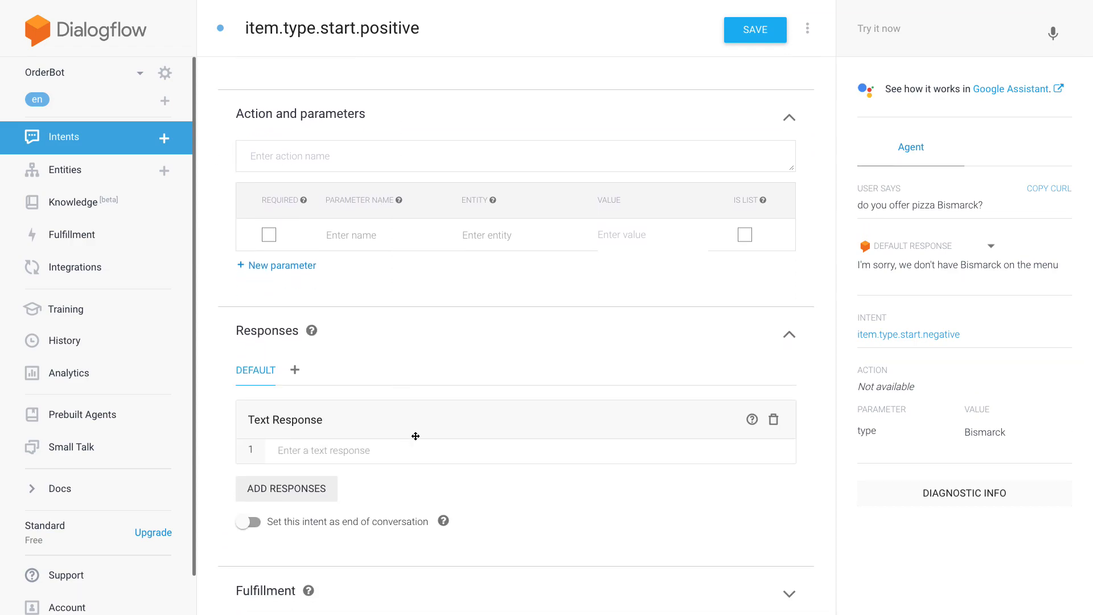
{"action": "type", "text": "Yes, we"}
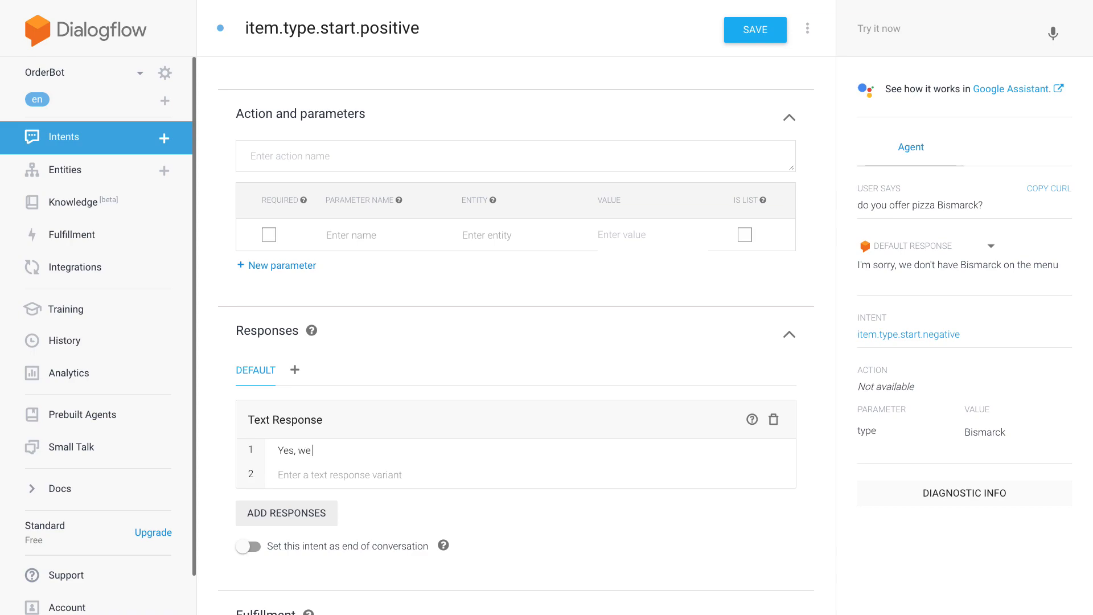
{"action": "type", "text": " do offer $type."}
{"action": "key", "text": "Return"}
{"action": "key", "text": "alt+BackSpace"}
{"action": "key", "text": "Return"}
{"action": "type", "text": "Wo"}
{"action": "key", "text": "BackSpace"}
{"action": "key", "text": "alt+BackSpace"}
{"action": "key", "text": "Return"}
{"action": "key", "text": "BackSpace"}
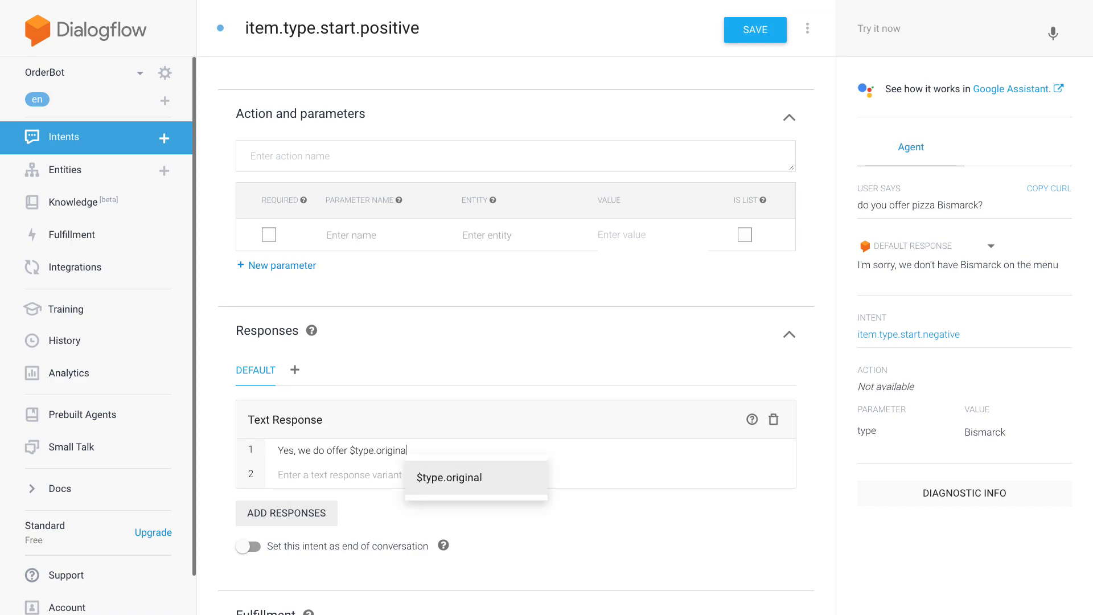
{"action": "left_click_drag", "start_coordinate": [377, 452], "coordinate": [428, 453]}
{"action": "key", "text": "Return"}
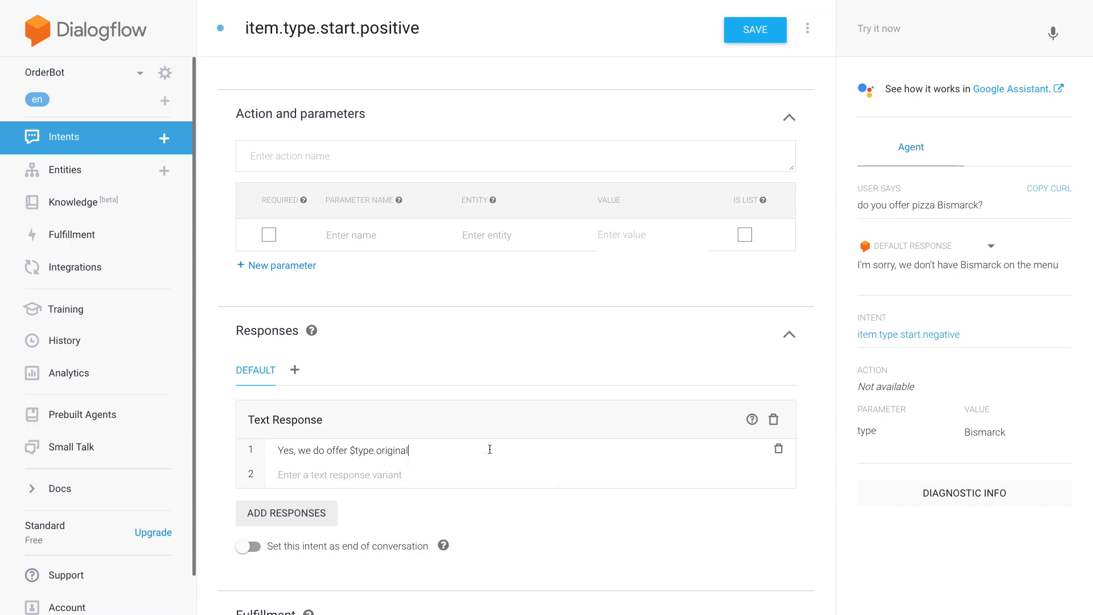
- Remove the unwanted "original" suffix and append the question "Would you like to order one?" to the first response
{"action": "double_click", "coordinate": [402, 452]}
{"action": "key", "text": "BackSpace"}
{"action": "type", "text": "Would you like to order? one"}
{"action": "left_click", "coordinate": [384, 452]}
{"action": "key", "text": "BackSpace"}
{"action": "key", "text": "BackSpace"}
{"action": "key", "text": "Return"}
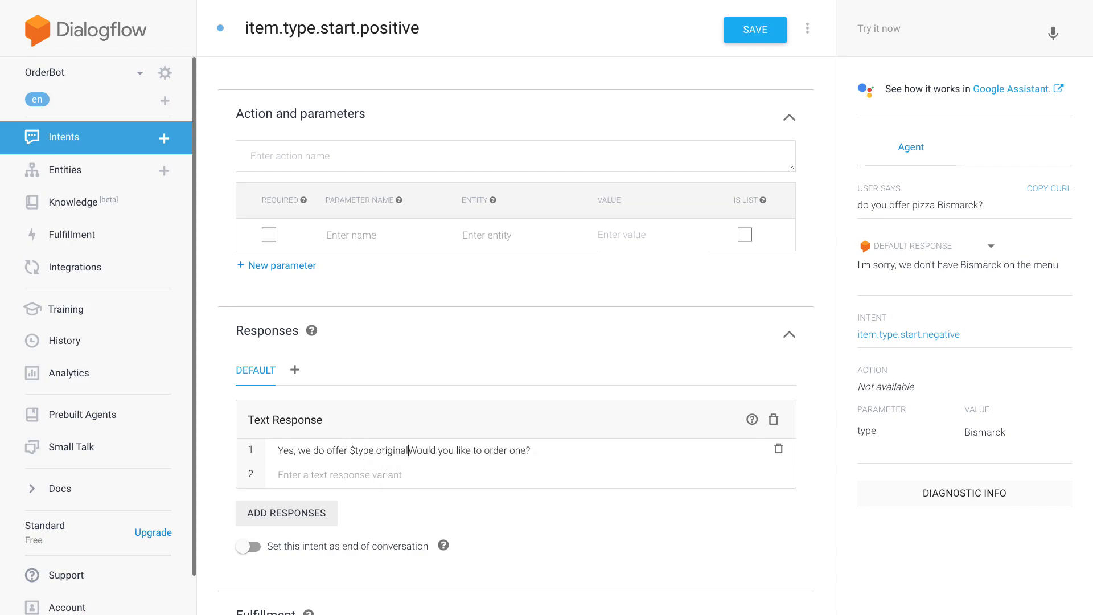
- Correct the text after $type so the first response reads "Yes, we do offer $type. Would you like to order one?"
{"action": "key", "text": "ctrl+z"}
{"action": "type", "text": "W"}
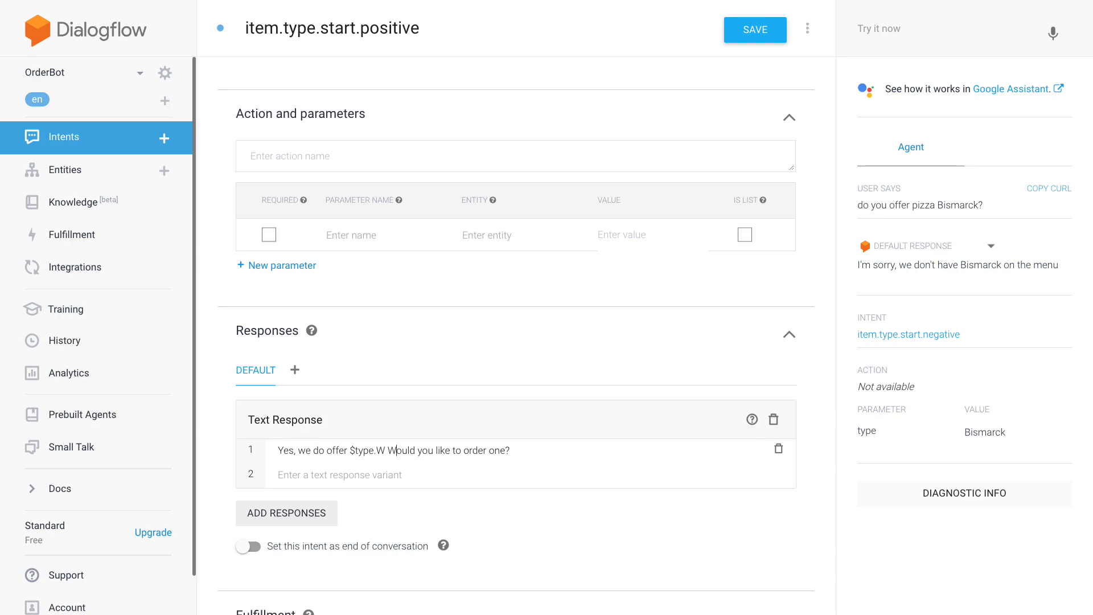
{"action": "key", "text": "BackSpace"}
{"action": "key", "text": "Return"}
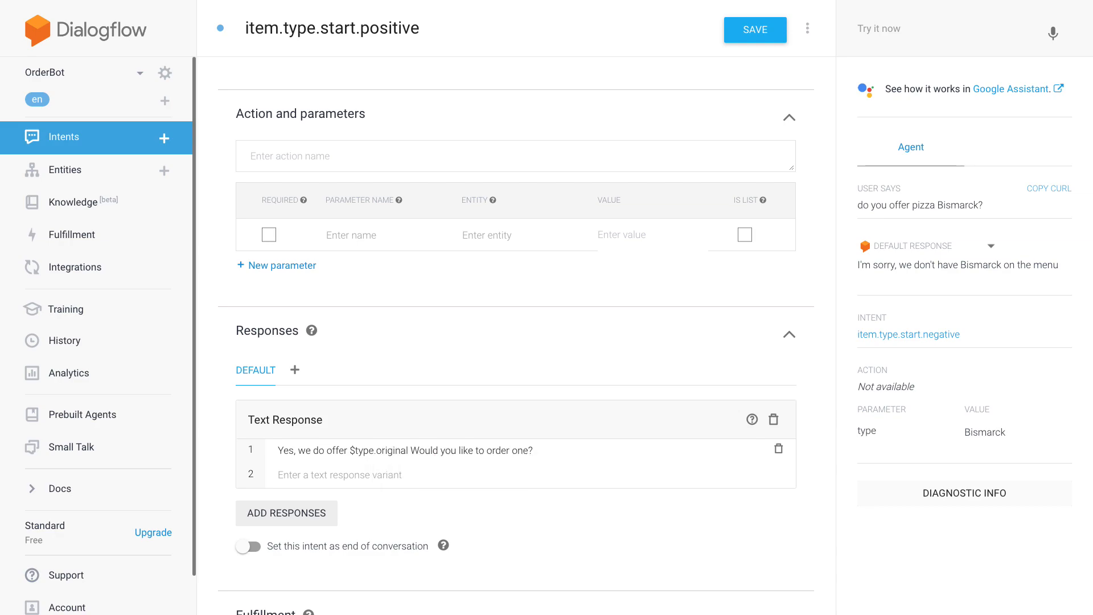
{"action": "key", "text": "ctrl+z"}
{"action": "left_click", "coordinate": [521, 446]}
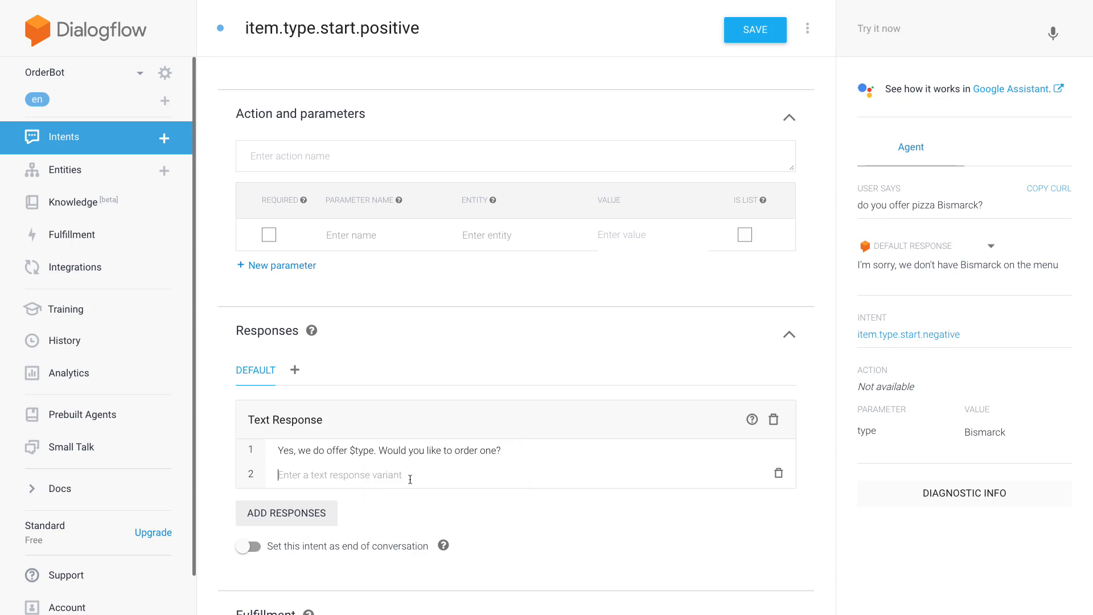
- Add the second text response variant "Yes, we do! How many would you like?"
{"action": "left_click", "coordinate": [402, 474]}
{"action": "type", "text": "Yes, we do!"}
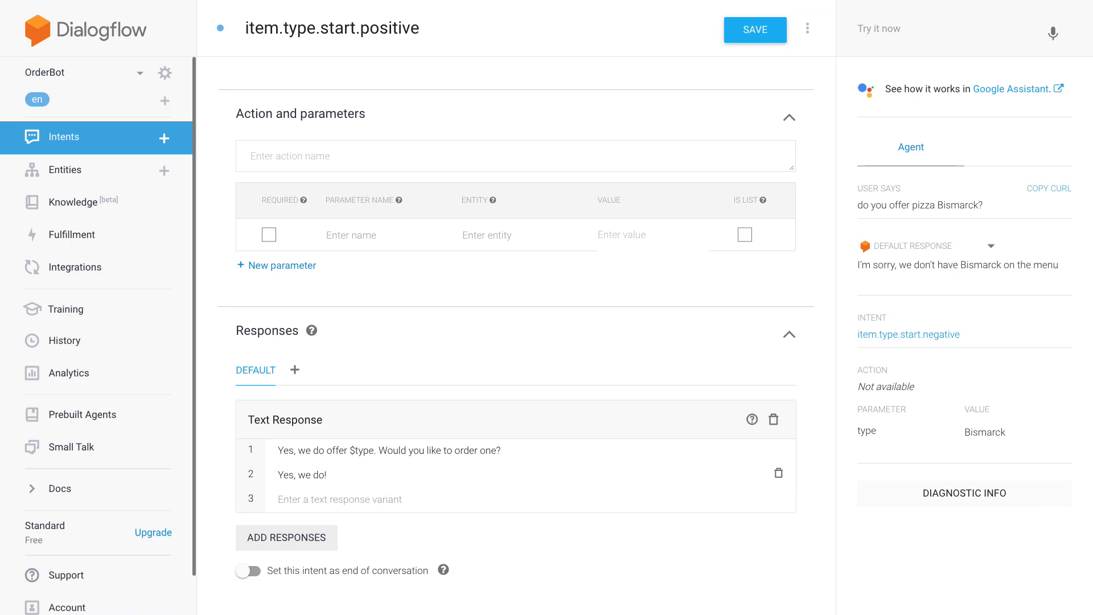
{"action": "type", "text": "How many would you like?"}
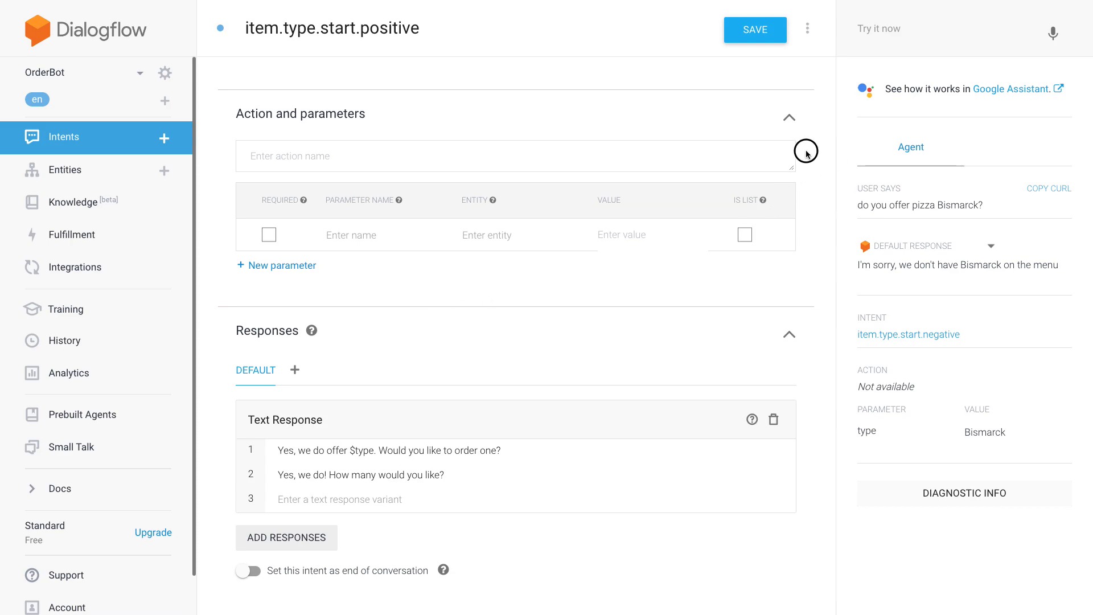
{"action": "left_click", "coordinate": [273, 241]}
{"action": "left_click", "coordinate": [348, 234]}
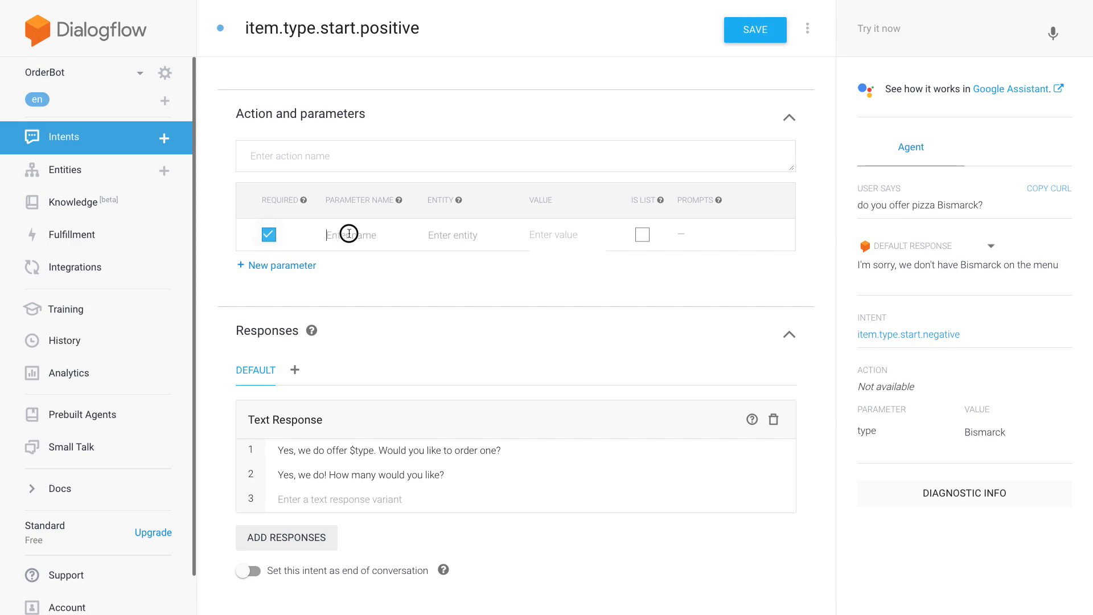
{"action": "type", "text": "type"}
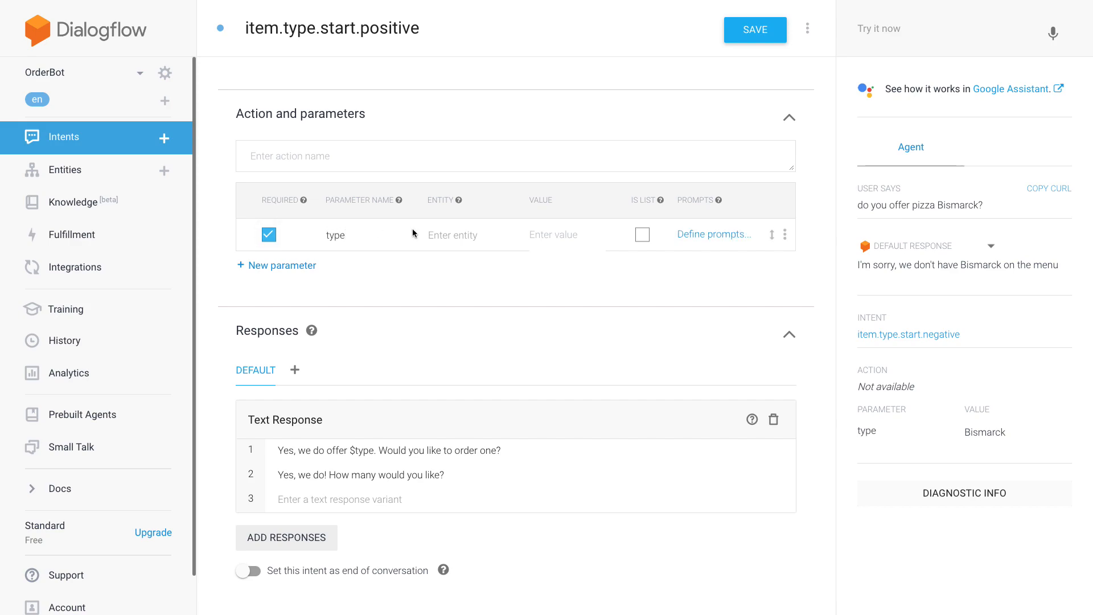
{"action": "left_click", "coordinate": [442, 236]}
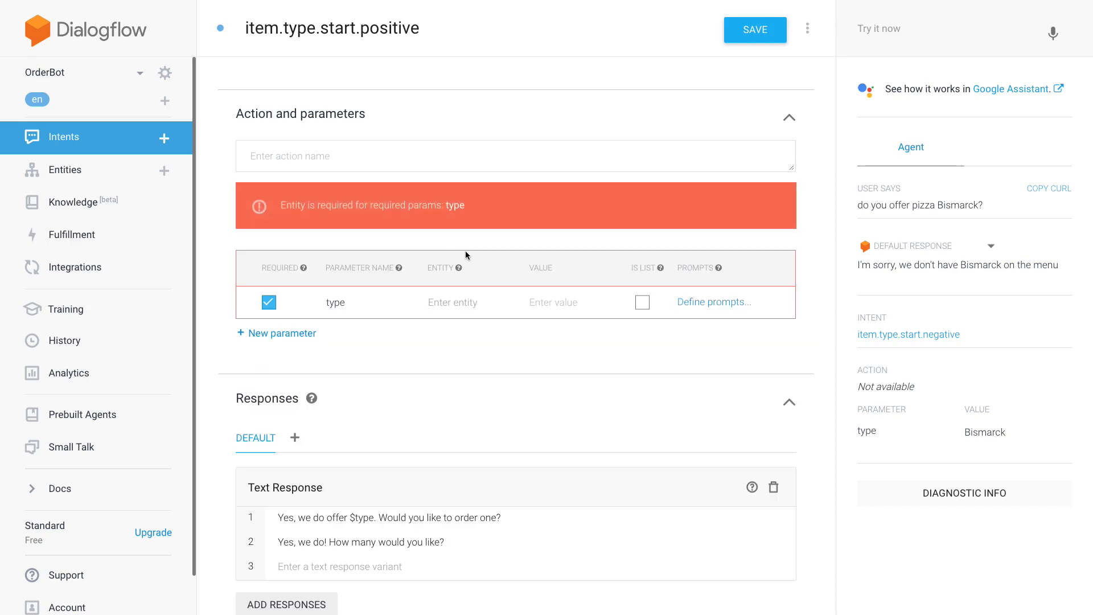
{"action": "type", "text": "@piz"}
{"action": "key", "text": "Down"}
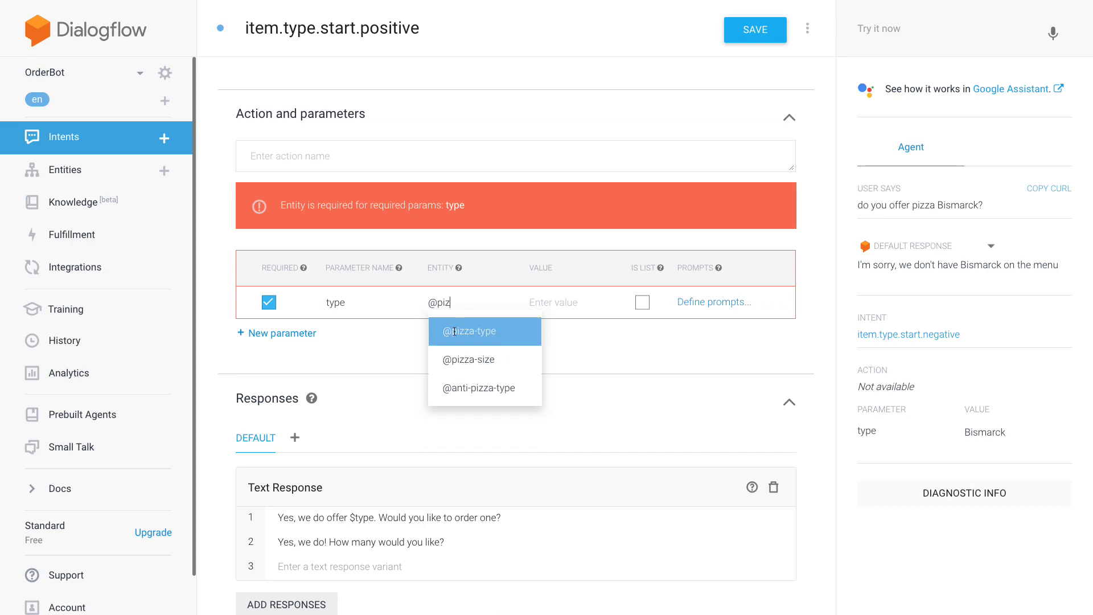
{"action": "key", "text": "Return"}
{"action": "key", "text": "Tab"}
{"action": "type", "text": "$type"}
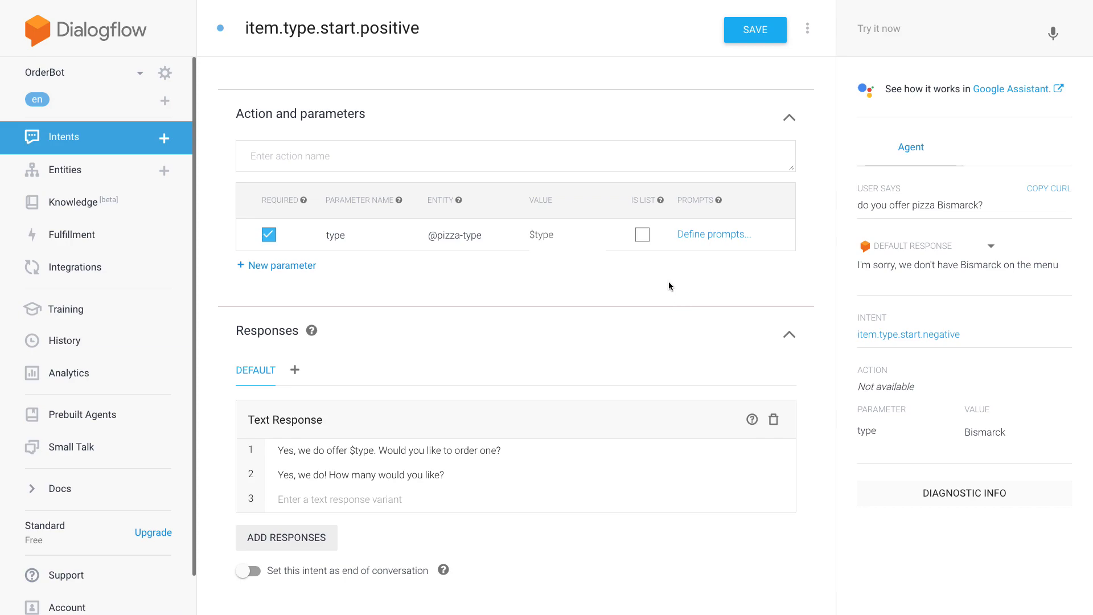
{"action": "scroll", "coordinate": [829, 152], "scroll_direction": "down", "scroll_amount": 1}
{"action": "scroll", "coordinate": [830, 156], "scroll_direction": "up", "scroll_amount": 6}
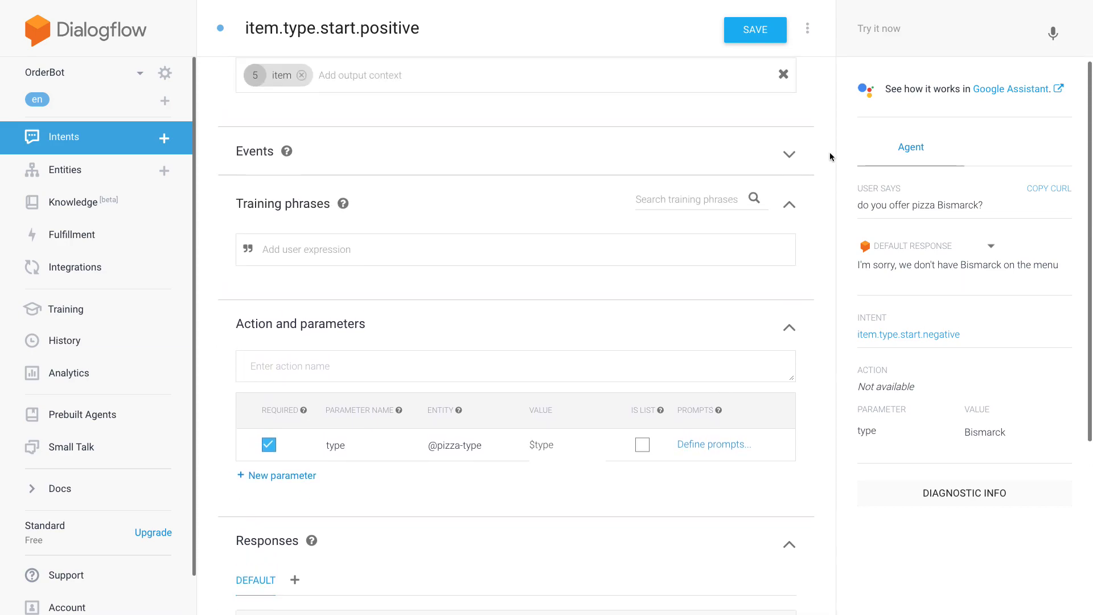
{"action": "left_click", "coordinate": [570, 346]}
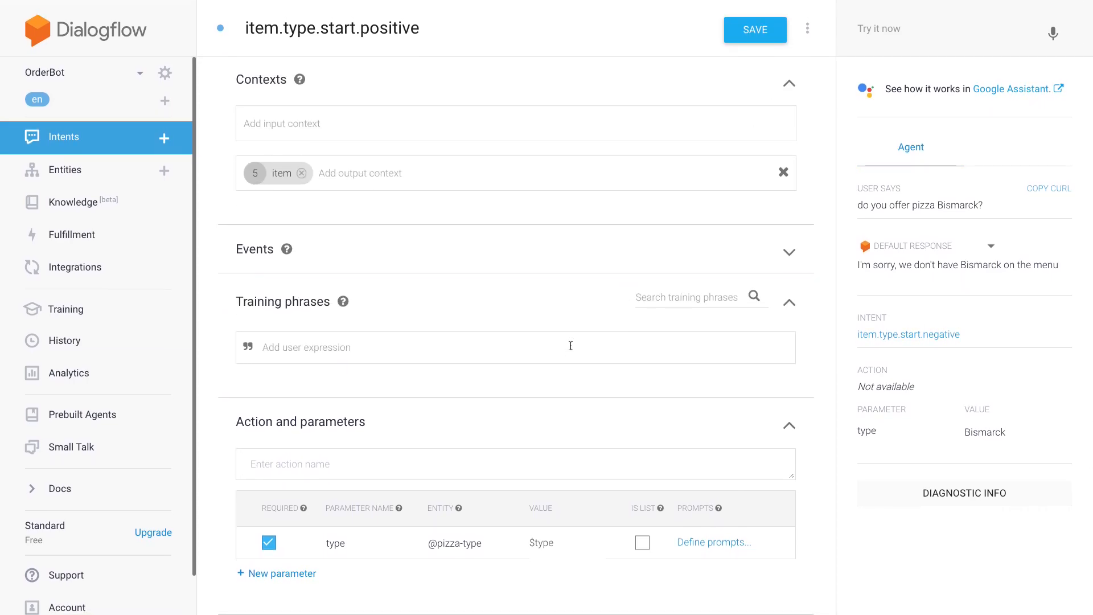
{"action": "type", "text": "do you offer"}
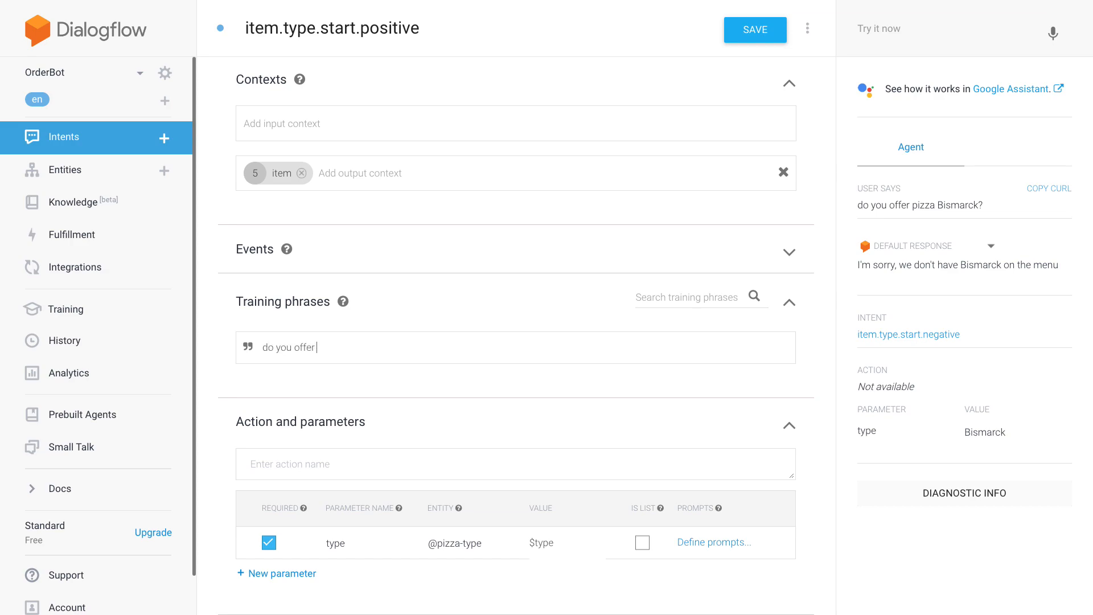
{"action": "type", "text": " pizza margherita?"}
{"action": "double_click", "coordinate": [364, 347]}
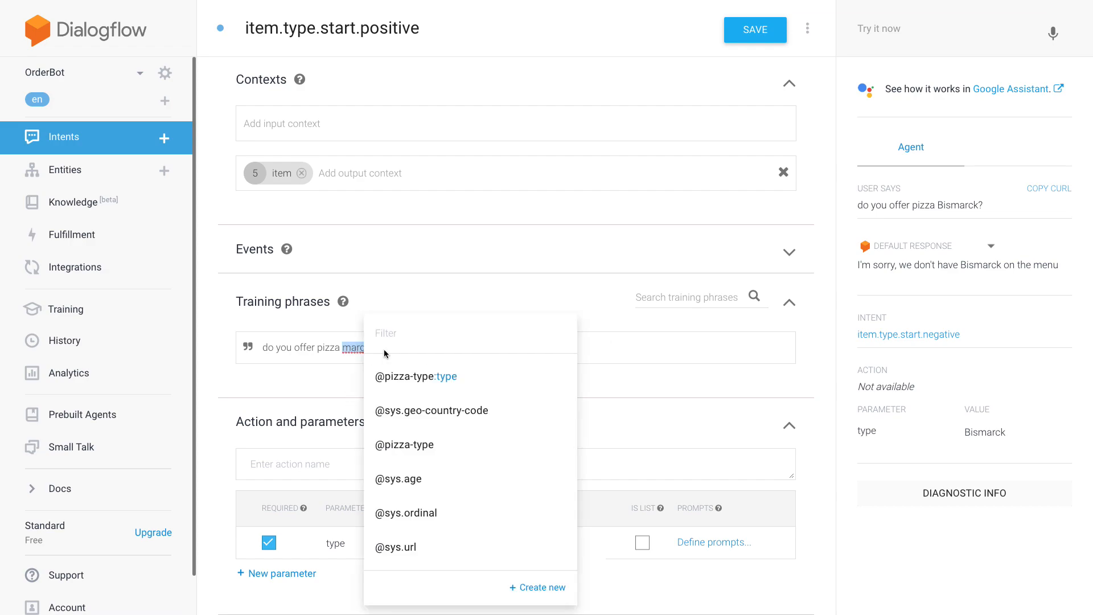
{"action": "left_click", "coordinate": [391, 373]}
{"action": "key", "text": "Return"}
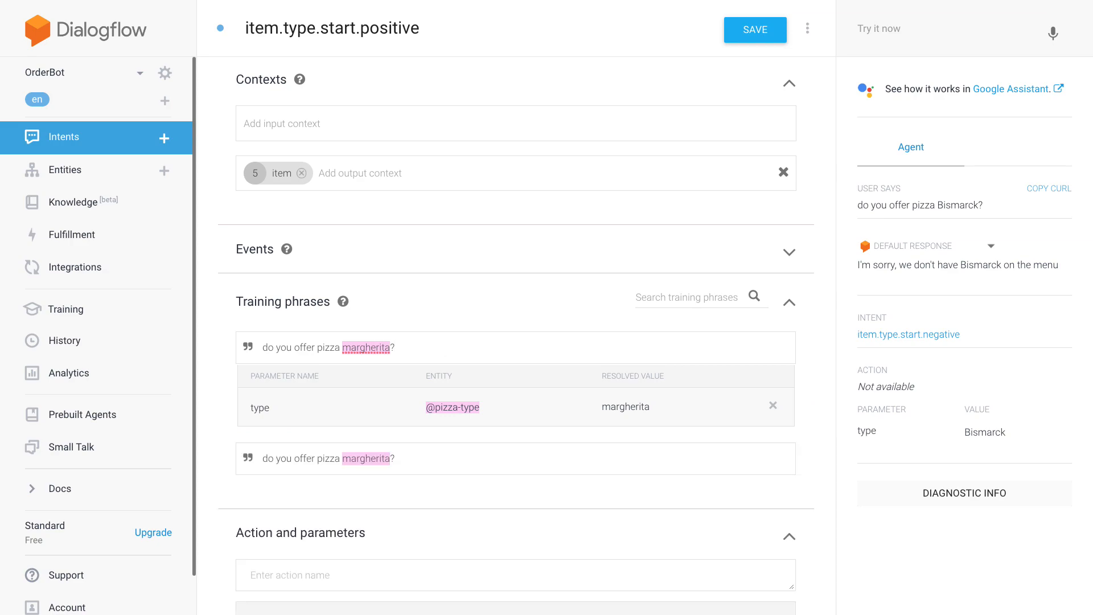
{"action": "type", "text": "do you have hawaii"}
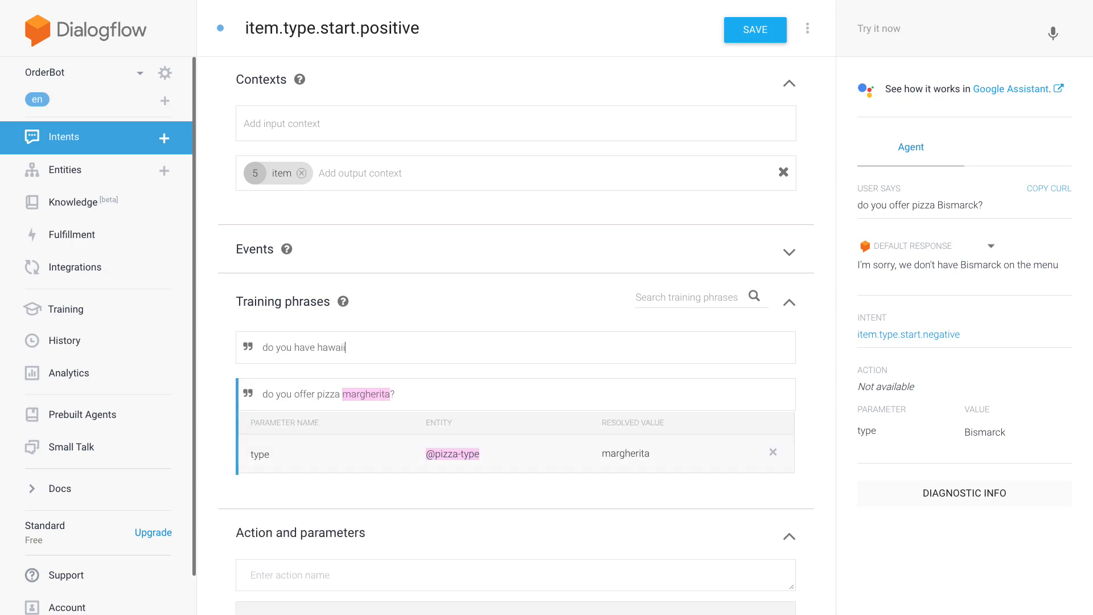
{"action": "type", "text": "?"}
{"action": "double_click", "coordinate": [330, 347]}
{"action": "left_click", "coordinate": [402, 371]}
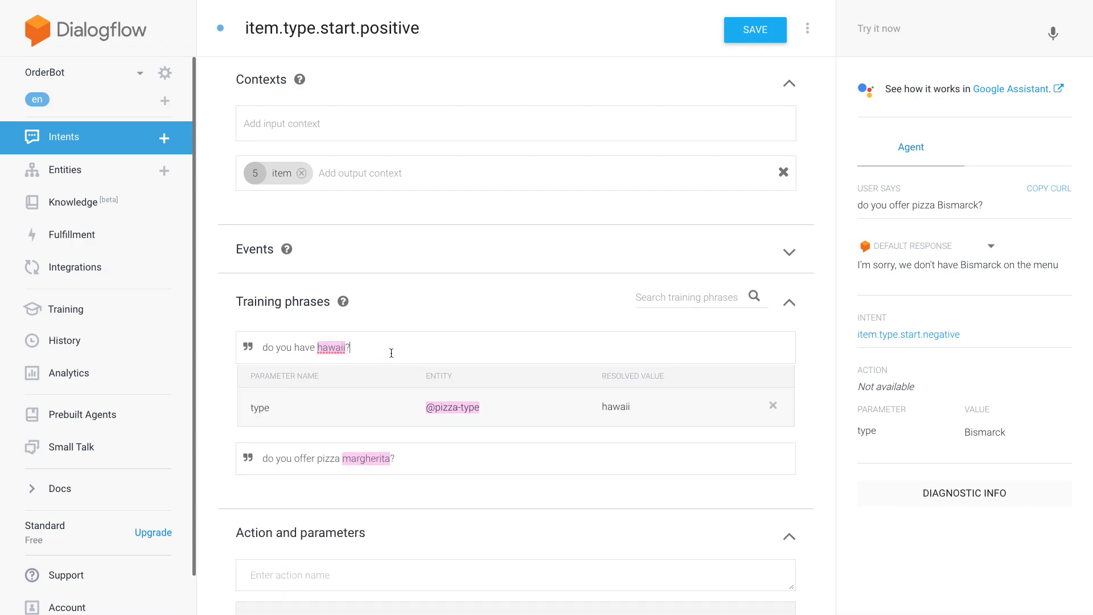
{"action": "key", "text": "Return"}
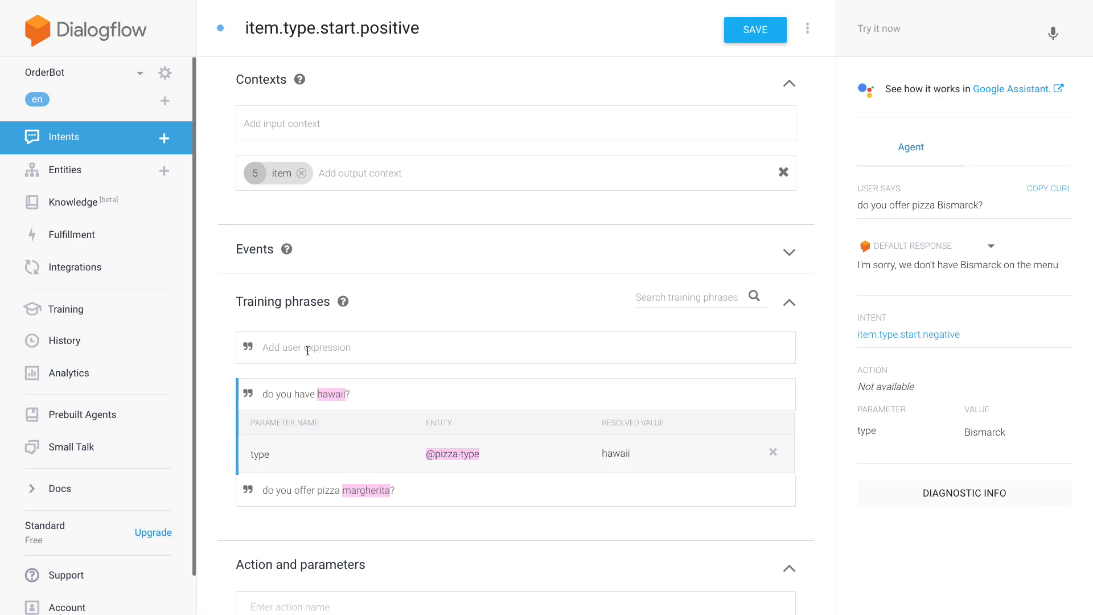
{"action": "scroll", "coordinate": [346, 348], "scroll_direction": "down", "scroll_amount": 1}
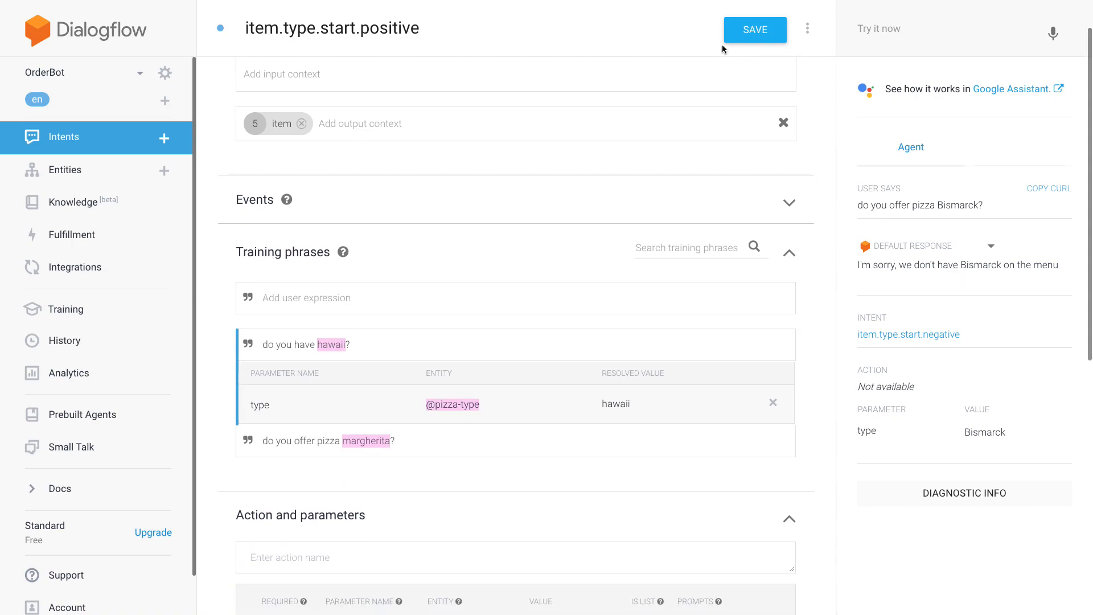
{"action": "left_click", "coordinate": [766, 35]}
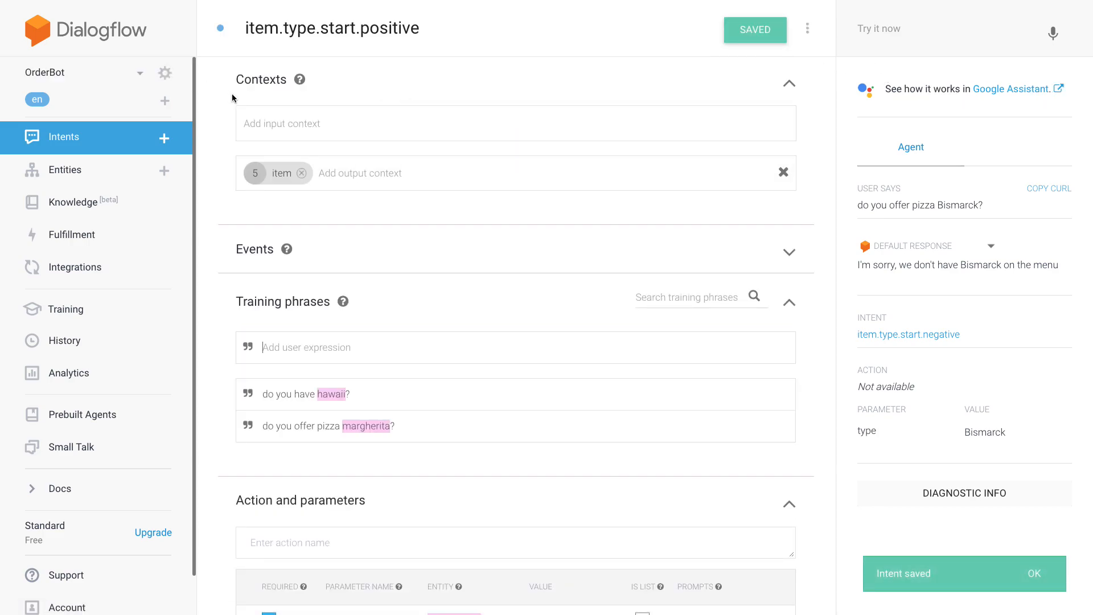
- Add a "yes" follow-up intent to item.type.start.positive from the intents overview
{"action": "left_click", "coordinate": [134, 142]}
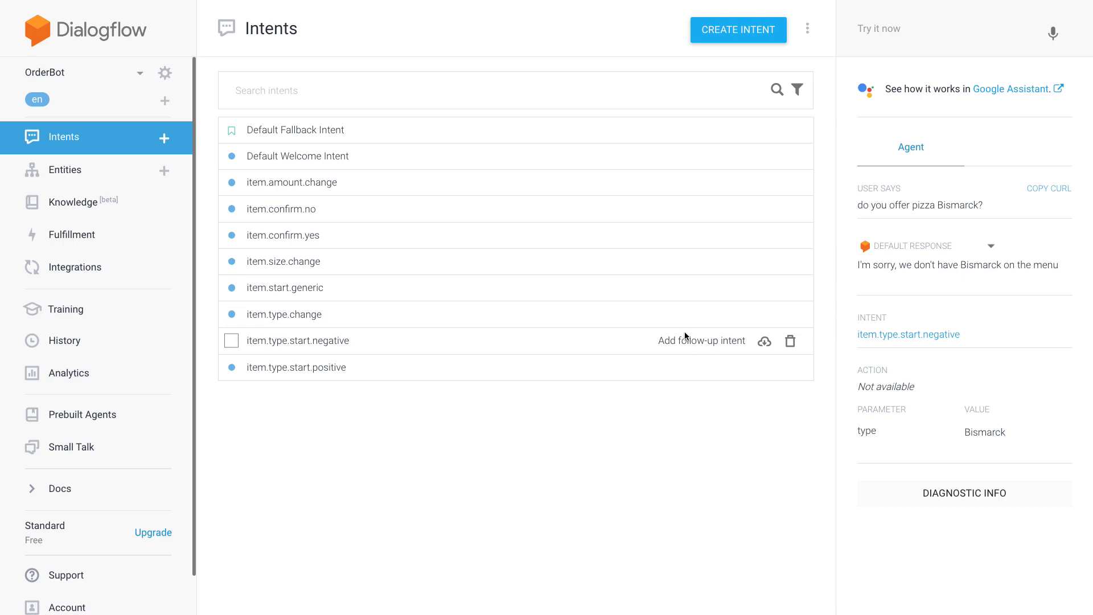
{"action": "left_click", "coordinate": [683, 369]}
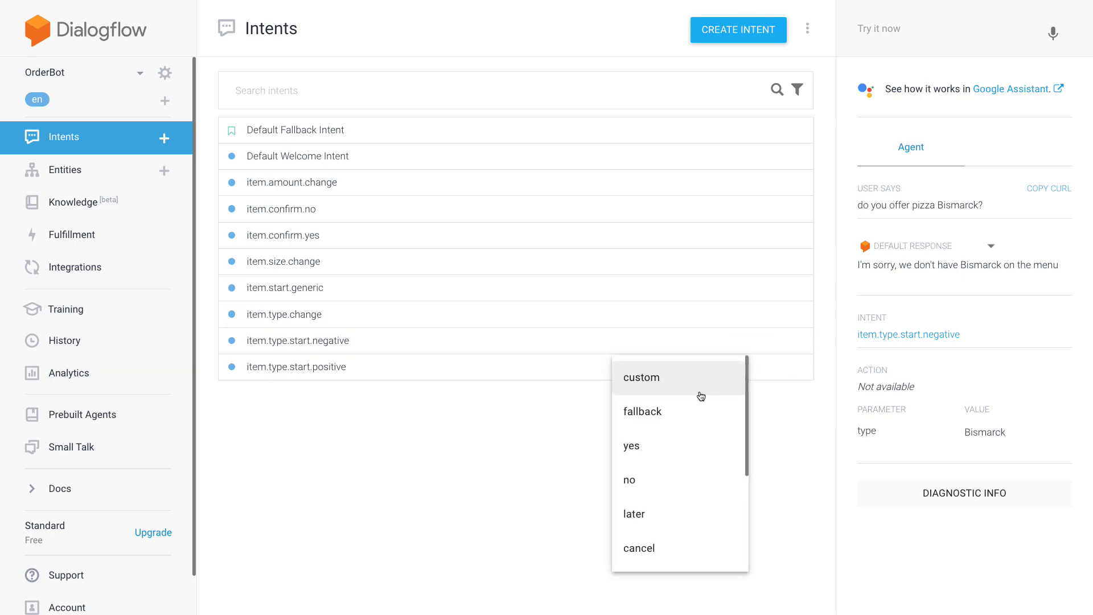
{"action": "left_click", "coordinate": [668, 447]}
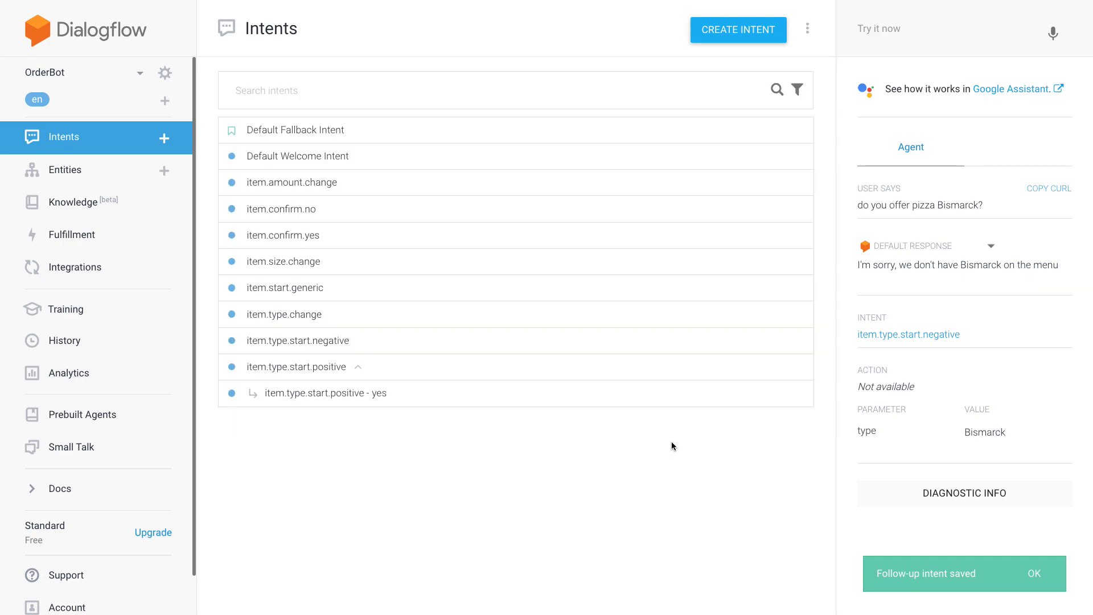
- Open the yes follow-up intent of item.type.start.positive and rename it item.type.start.positive.yes
{"action": "left_click", "coordinate": [376, 400]}
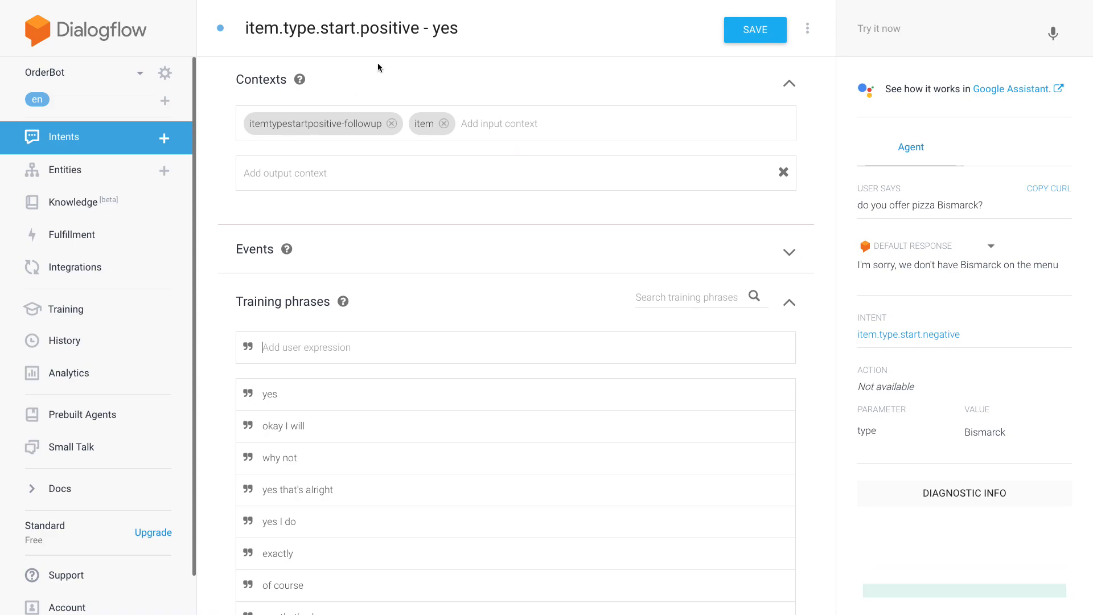
{"action": "left_click", "coordinate": [433, 28]}
{"action": "key", "text": "BackSpace"}
{"action": "key", "text": "BackSpace"}
{"action": "key", "text": "BackSpace"}
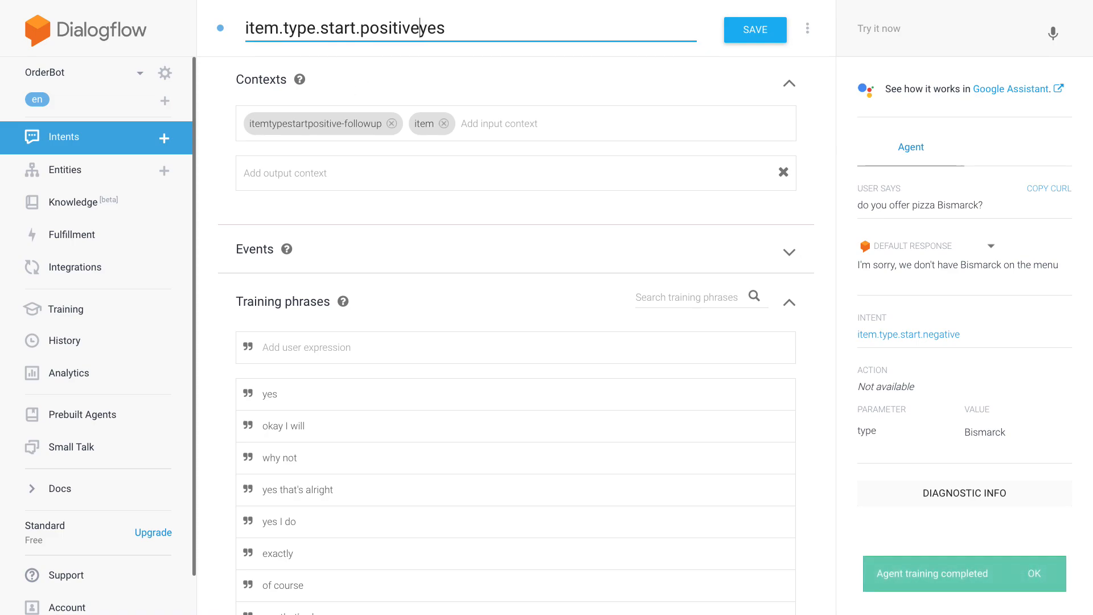
{"action": "type", "text": "."}
{"action": "left_click", "coordinate": [218, 315]}
- Clear the prefilled action name of the follow-up intent
{"action": "scroll", "coordinate": [218, 316], "scroll_direction": "down", "scroll_amount": 4}
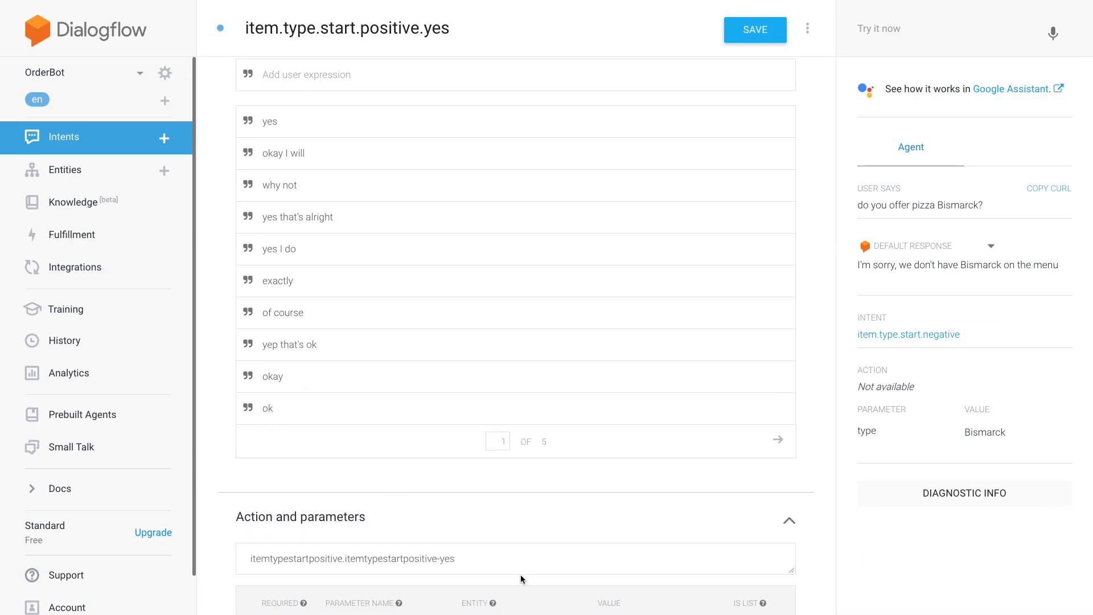
{"action": "left_click_drag", "start_coordinate": [520, 576], "coordinate": [358, 564]}
{"action": "key", "text": "ctrl+a"}
{"action": "key", "text": "BackSpace"}
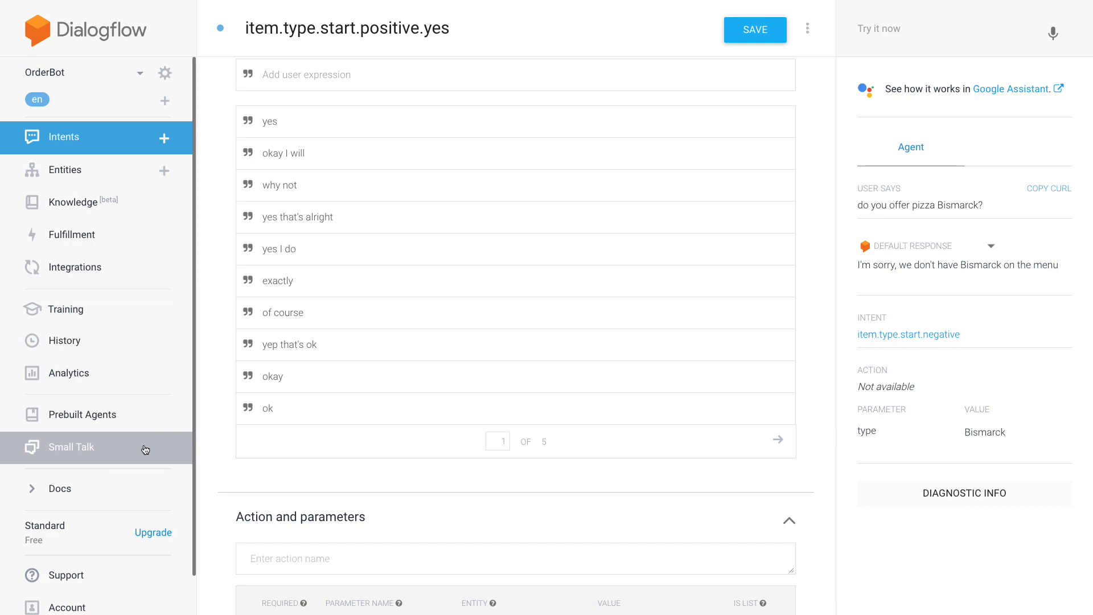
{"action": "scroll", "coordinate": [219, 430], "scroll_direction": "down", "scroll_amount": 4}
{"action": "left_click", "coordinate": [269, 386]}
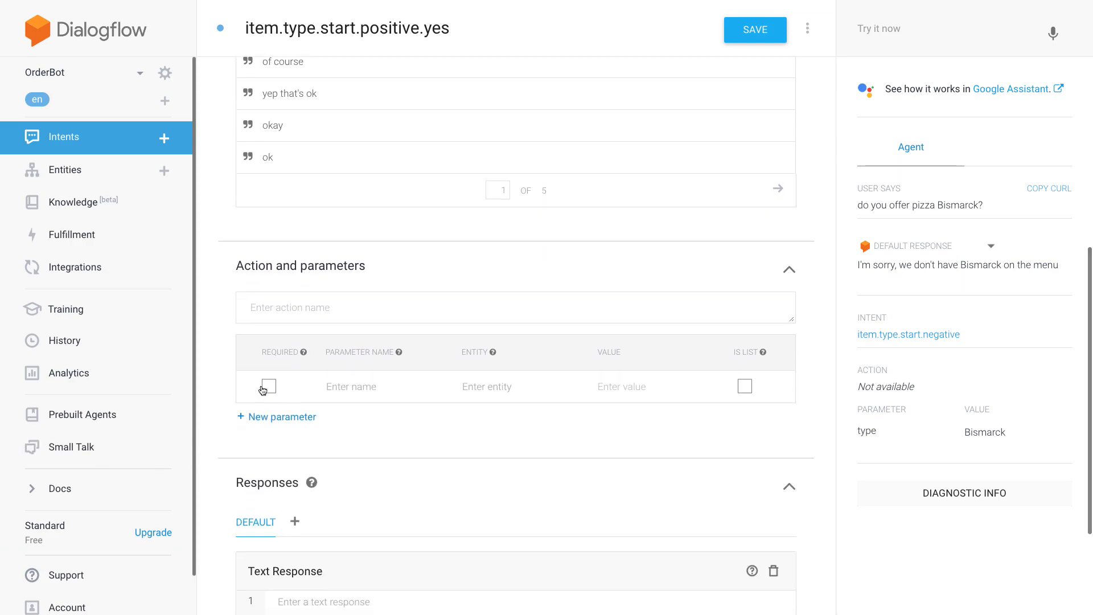
{"action": "left_click", "coordinate": [311, 390]}
{"action": "type", "text": "type"}
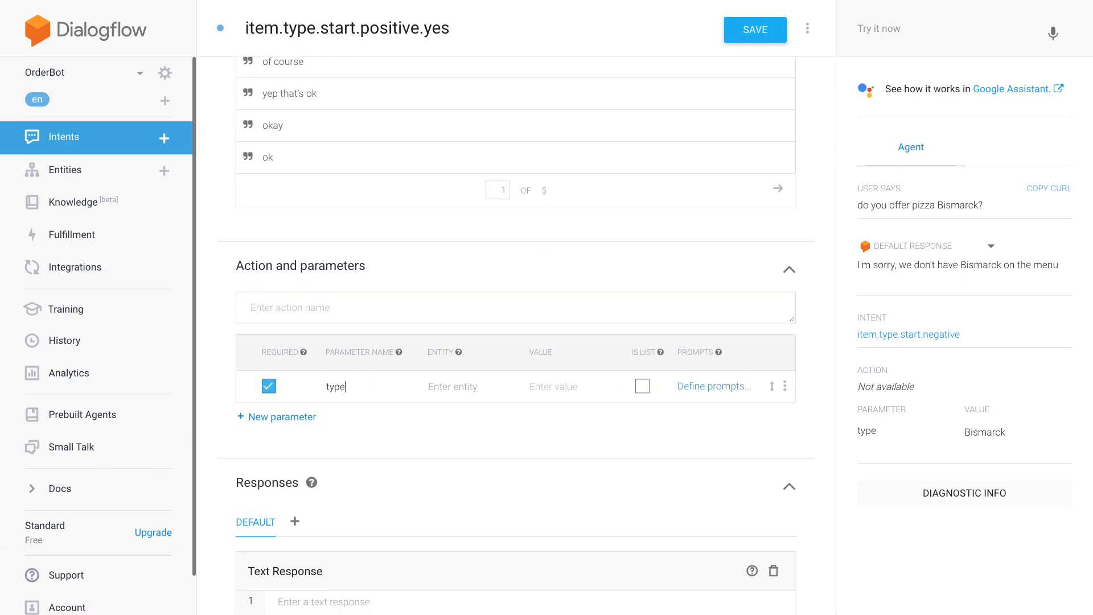
{"action": "left_click", "coordinate": [456, 386]}
{"action": "type", "text": "@"}
{"action": "key", "text": "Down"}
{"action": "key", "text": "Down"}
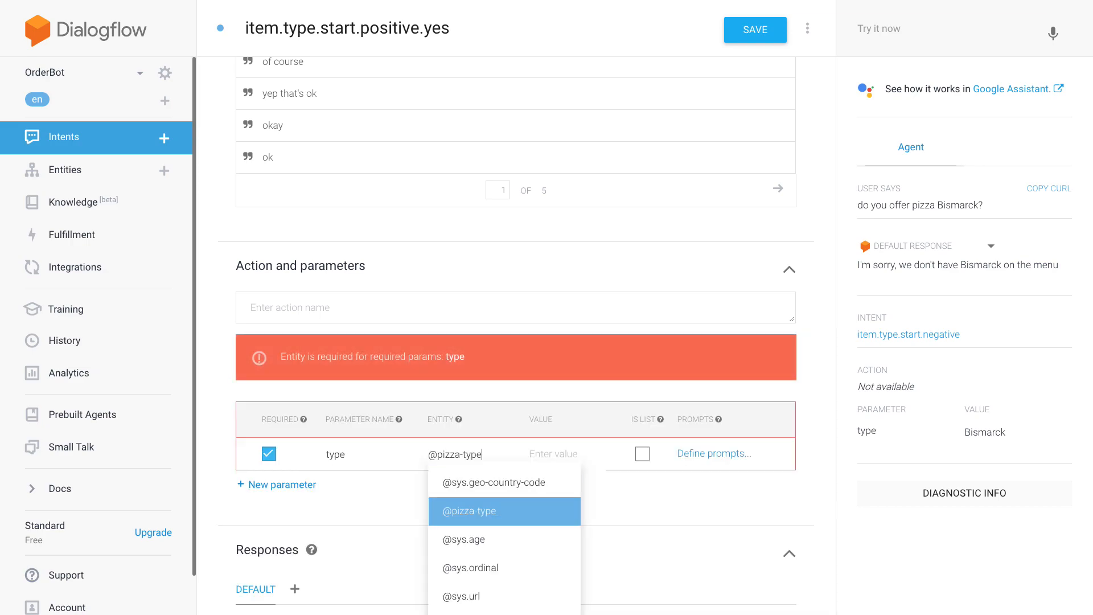
{"action": "key", "text": "Return"}
{"action": "key", "text": "Tab"}
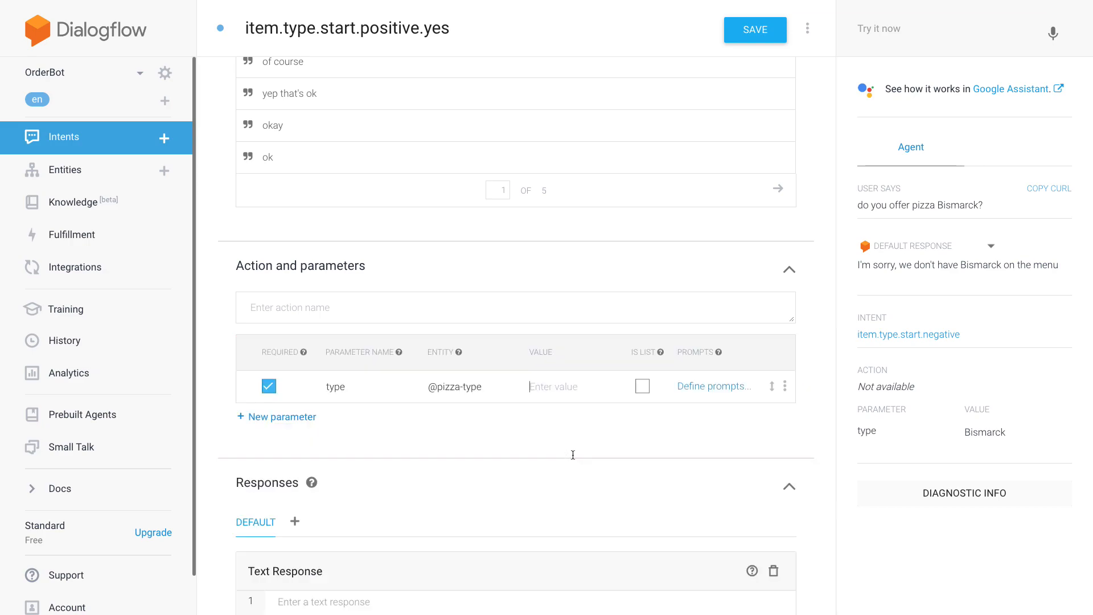
{"action": "type", "text": "$type"}
- Set the default value of the "type" parameter to #item.type
{"action": "left_click", "coordinate": [785, 387]}
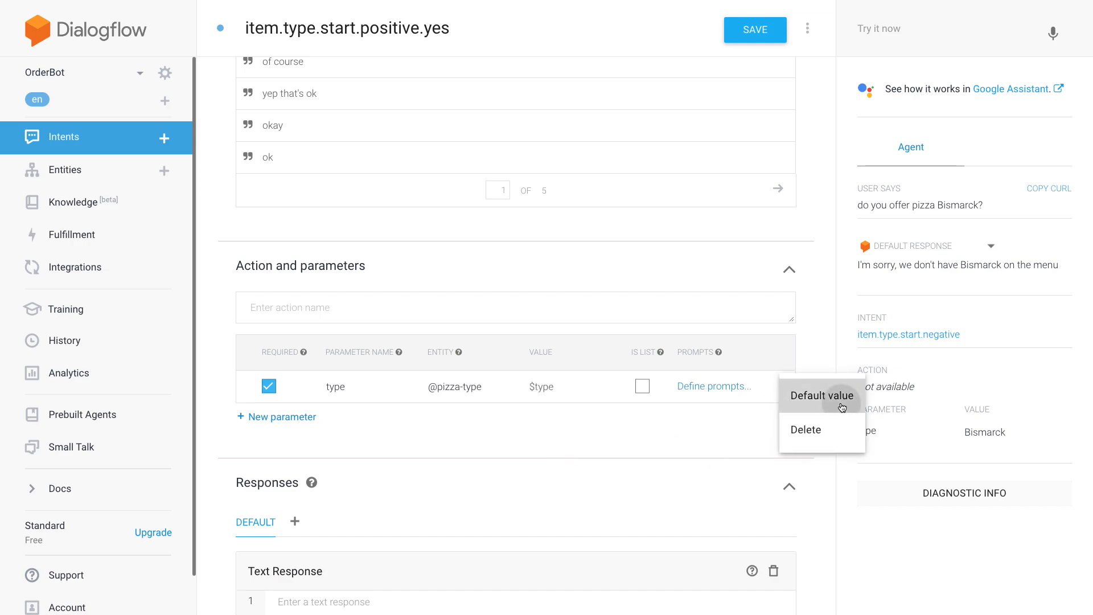
{"action": "left_click", "coordinate": [842, 408]}
{"action": "type", "text": "#item.type"}
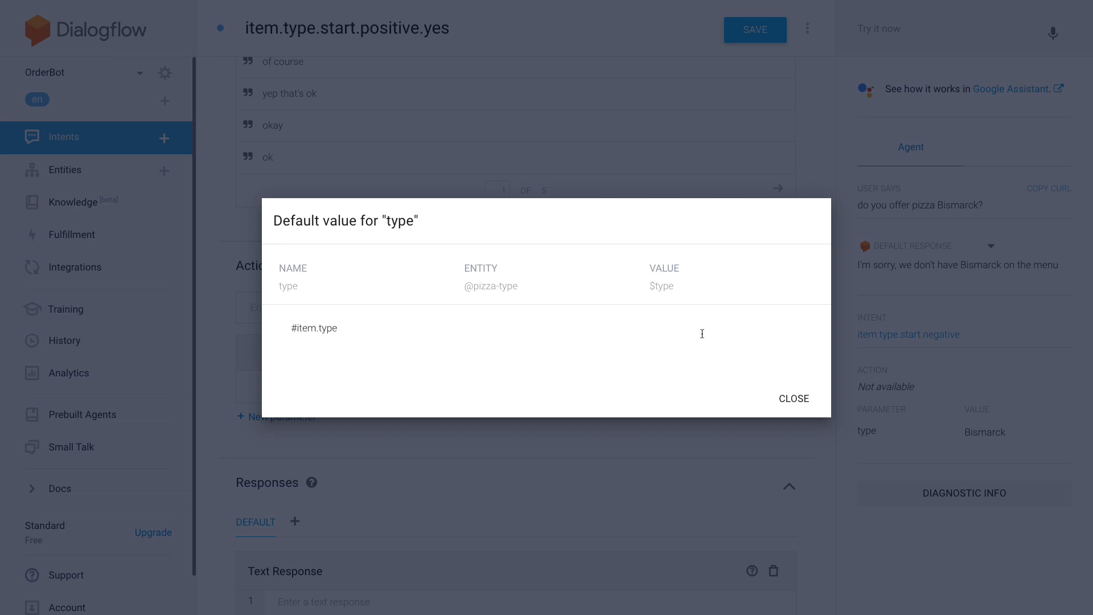
{"action": "left_click", "coordinate": [807, 401]}
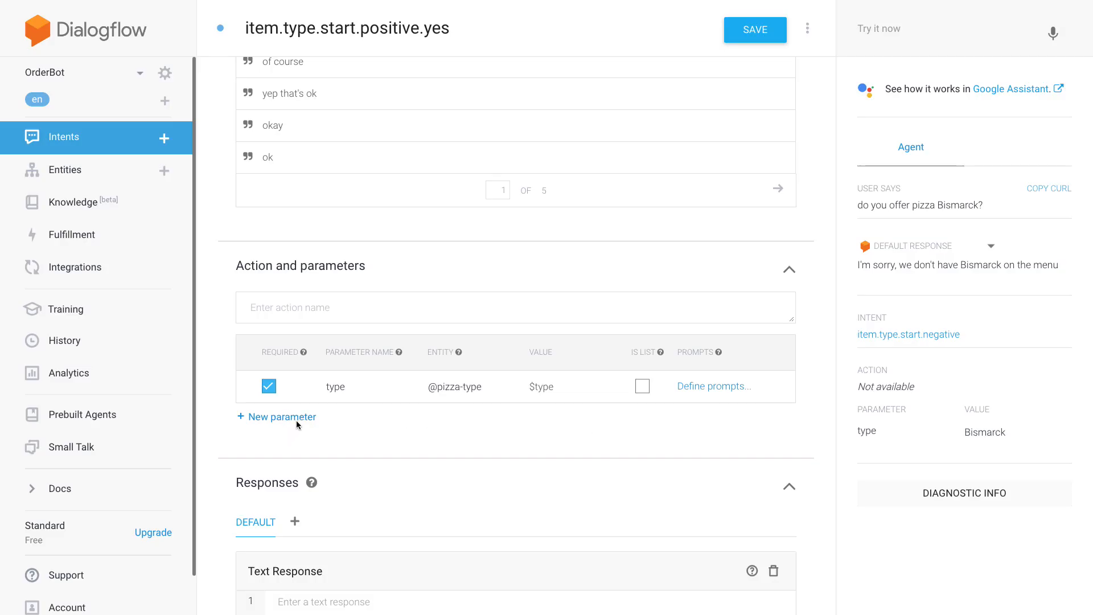
- Add two more required parameters named "amount" and "size"
{"action": "left_click", "coordinate": [296, 418]}
{"action": "left_click", "coordinate": [269, 419]}
{"action": "left_click", "coordinate": [364, 420]}
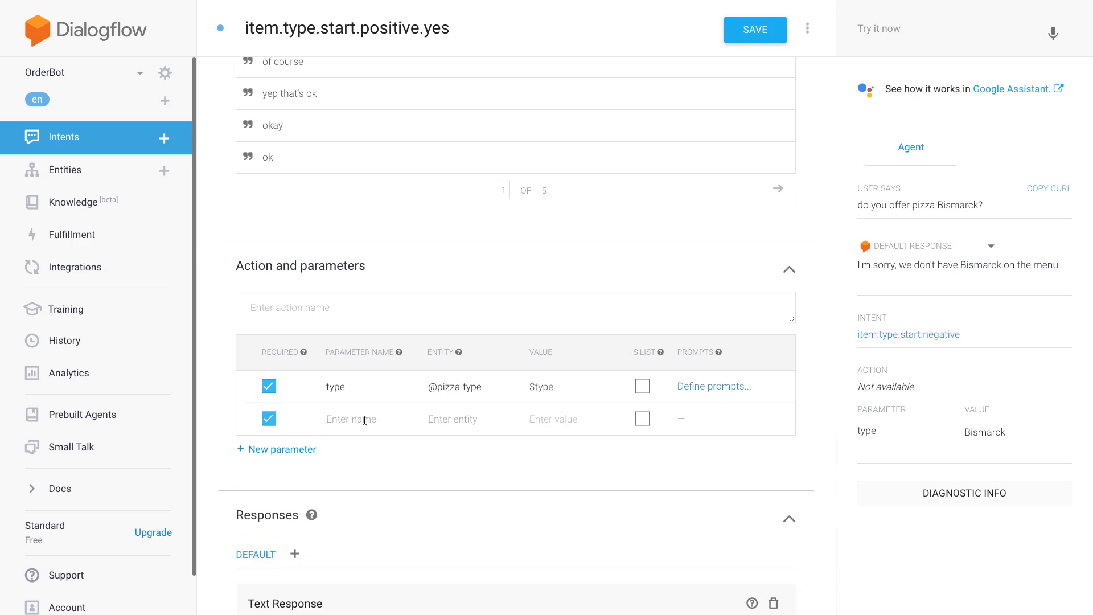
{"action": "type", "text": "amount"}
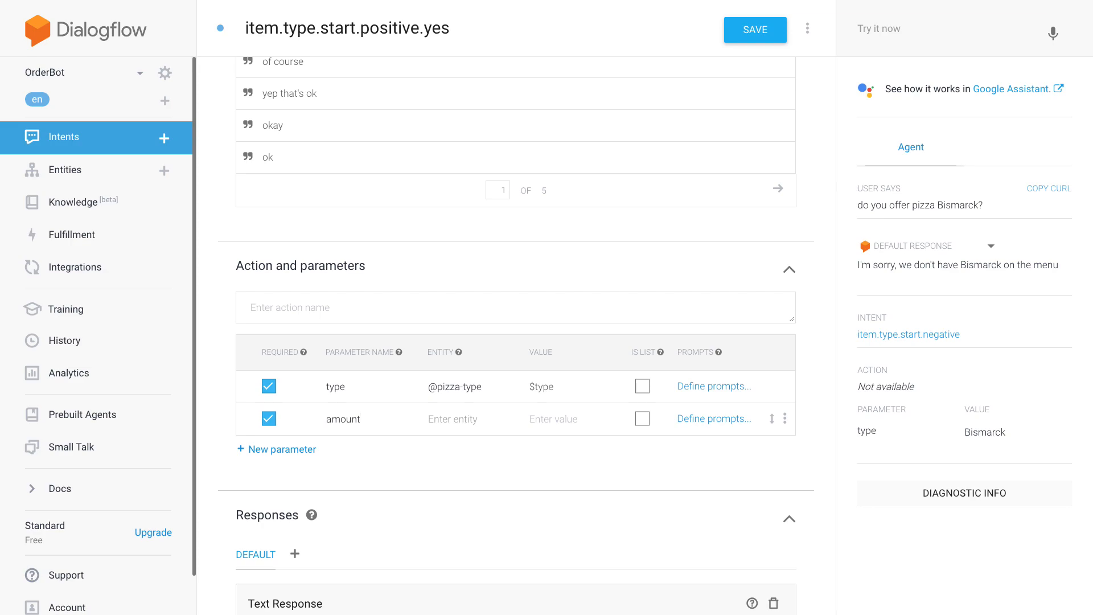
{"action": "left_click", "coordinate": [276, 455]}
{"action": "left_click", "coordinate": [276, 516]}
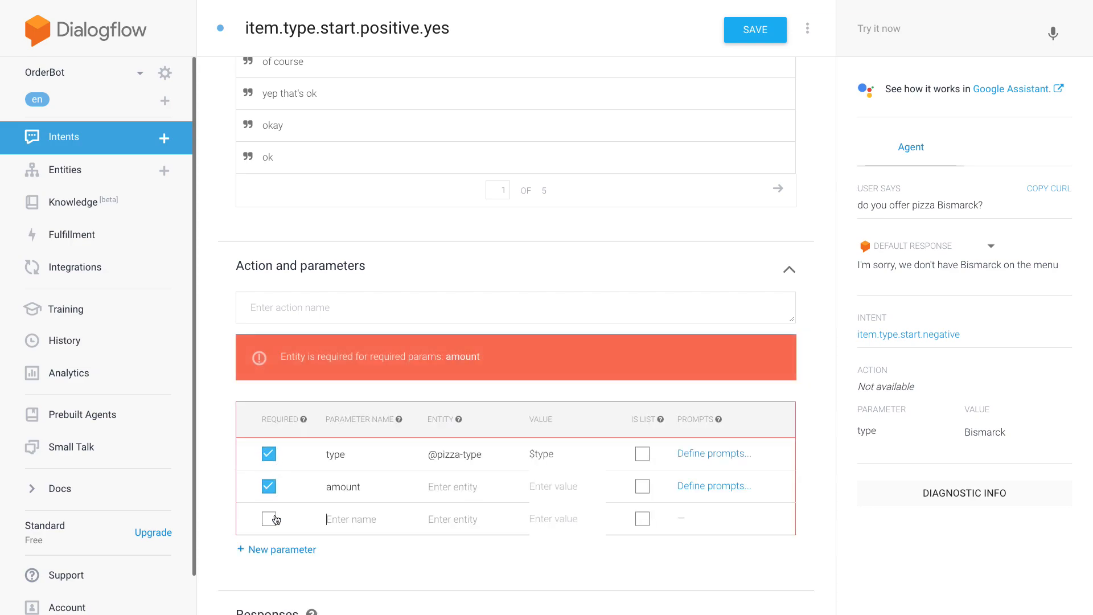
{"action": "left_click", "coordinate": [269, 519]}
{"action": "type", "text": "size"}
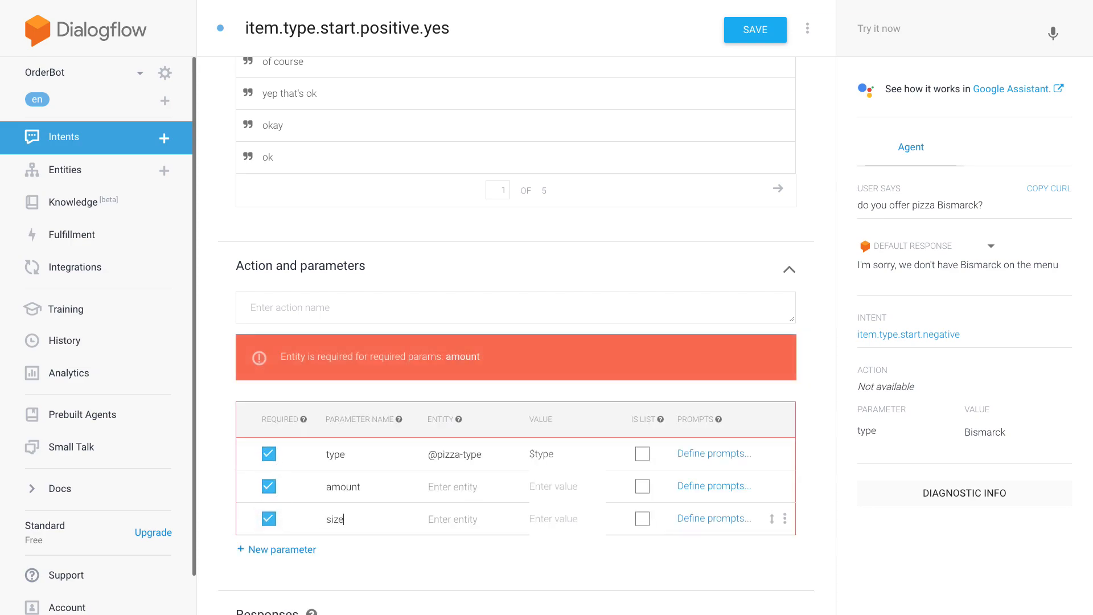
{"action": "left_click", "coordinate": [474, 489]}
{"action": "type", "text": "@"}
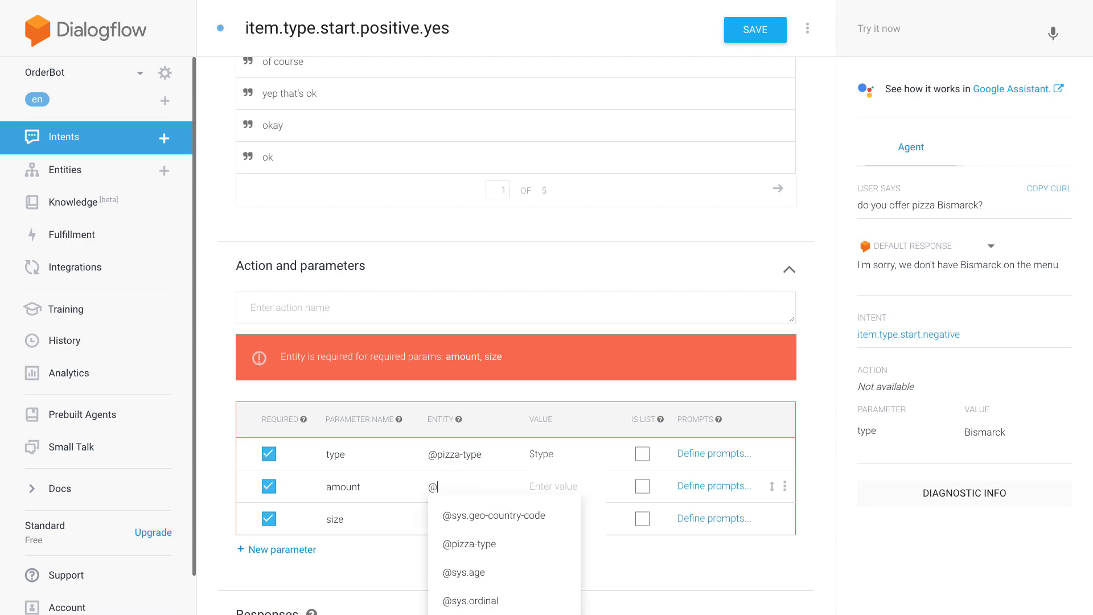
{"action": "type", "text": "sys.nu"}
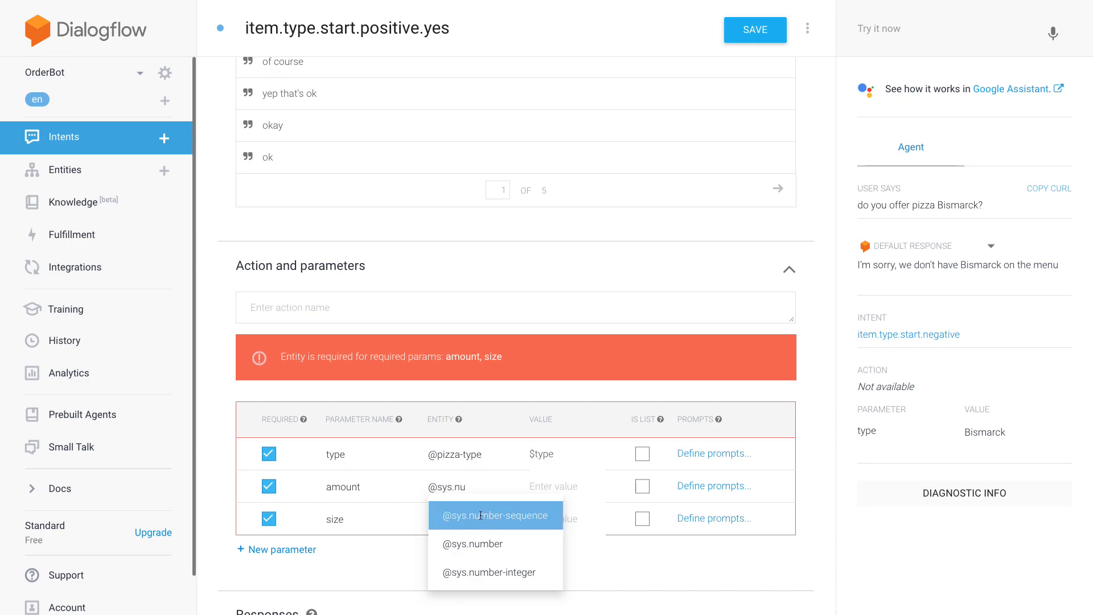
{"action": "left_click", "coordinate": [478, 544]}
{"action": "left_click", "coordinate": [463, 520]}
{"action": "type", "text": "@"}
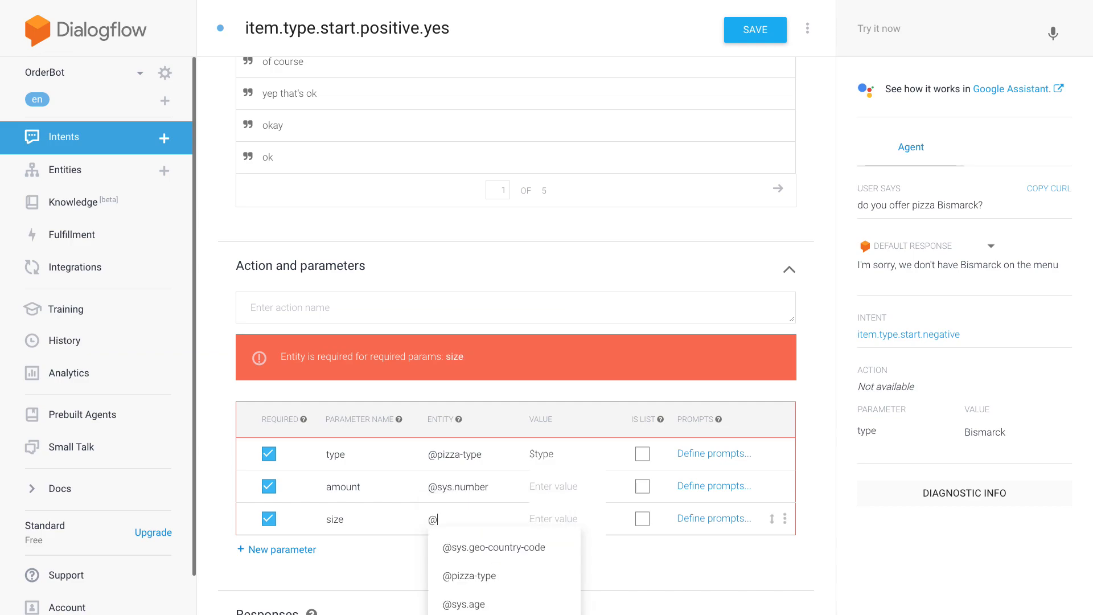
{"action": "type", "text": "pizz"}
{"action": "key", "text": "Down"}
{"action": "key", "text": "Down"}
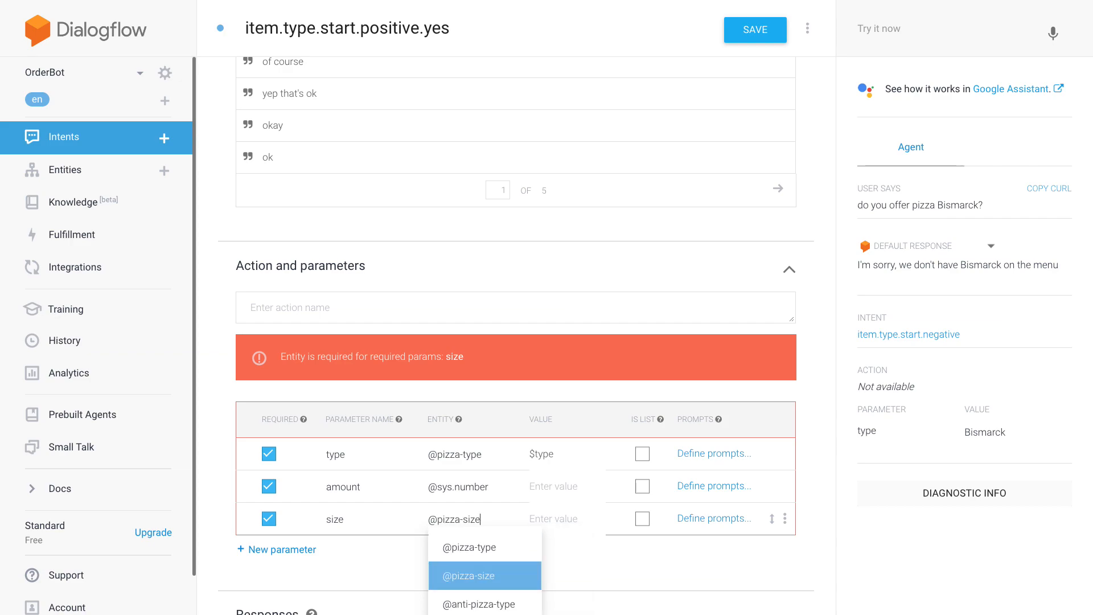
{"action": "key", "text": "Return"}
- Set the parameter values to $amount for "amount" and $size for "size"
{"action": "left_click", "coordinate": [566, 494]}
{"action": "type", "text": "$amount"}
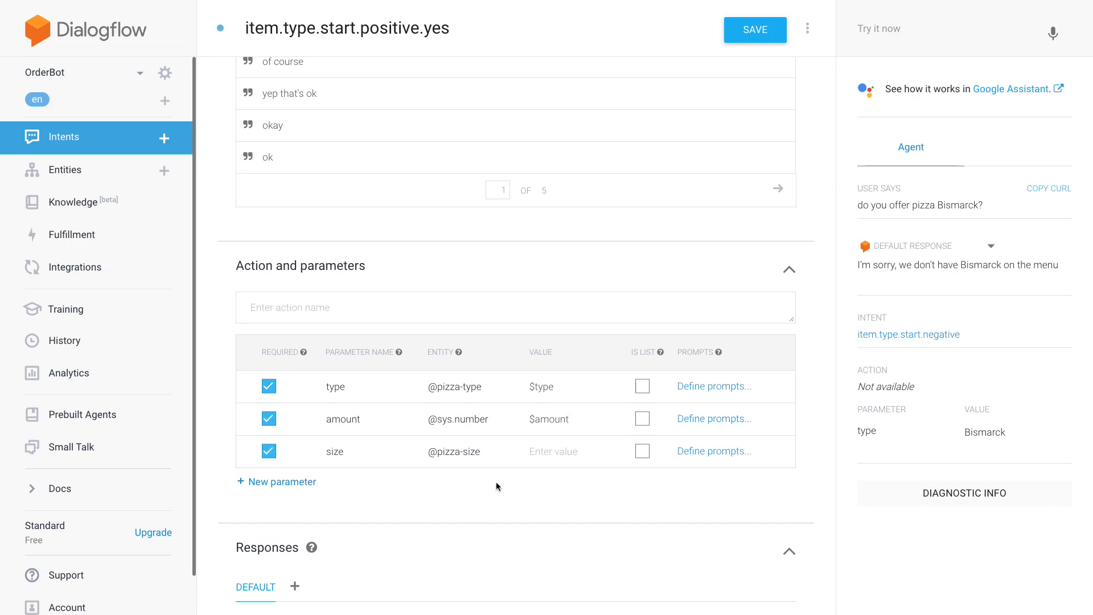
{"action": "type", "text": "$size"}
- Define the prompt "How many $type would you like?" for the "amount" parameter
{"action": "left_click", "coordinate": [719, 419]}
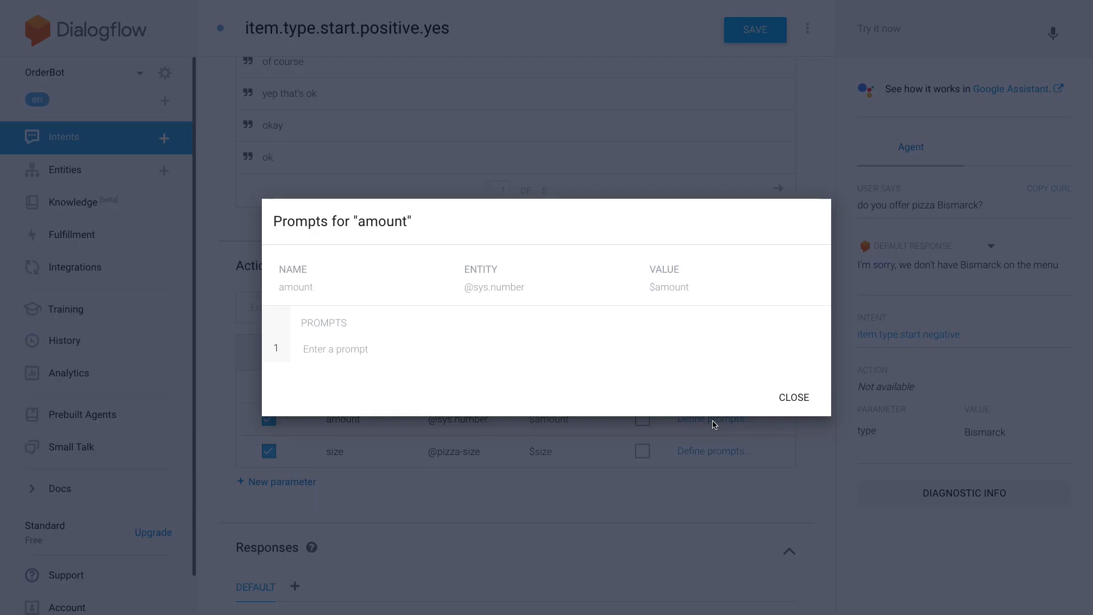
{"action": "left_click", "coordinate": [359, 353]}
{"action": "type", "text": "Ho"}
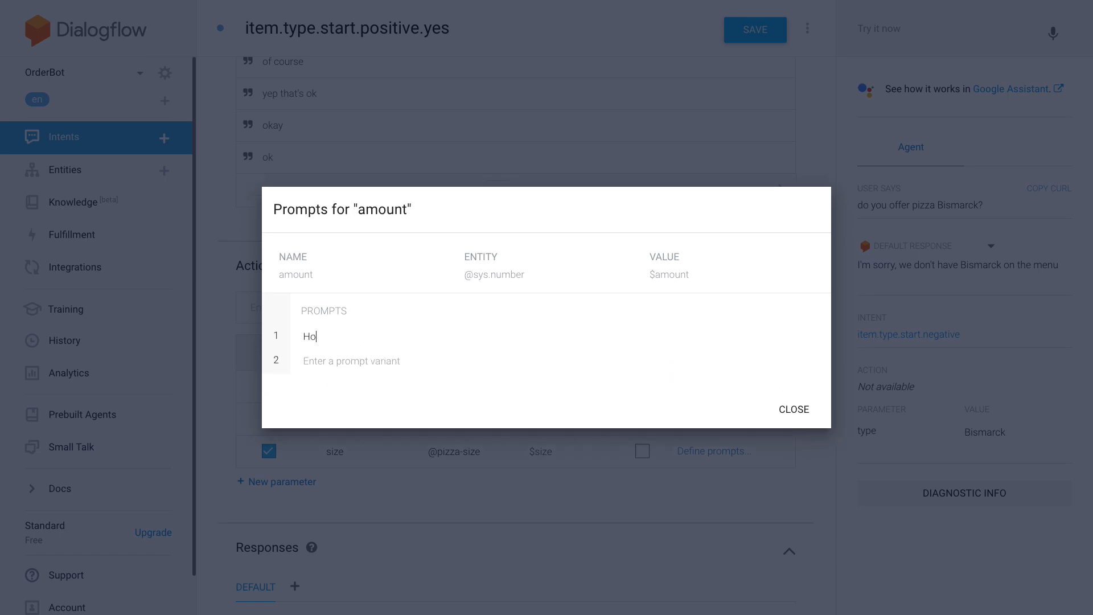
{"action": "type", "text": "w many $type would you like?"}
{"action": "left_click", "coordinate": [388, 359]}
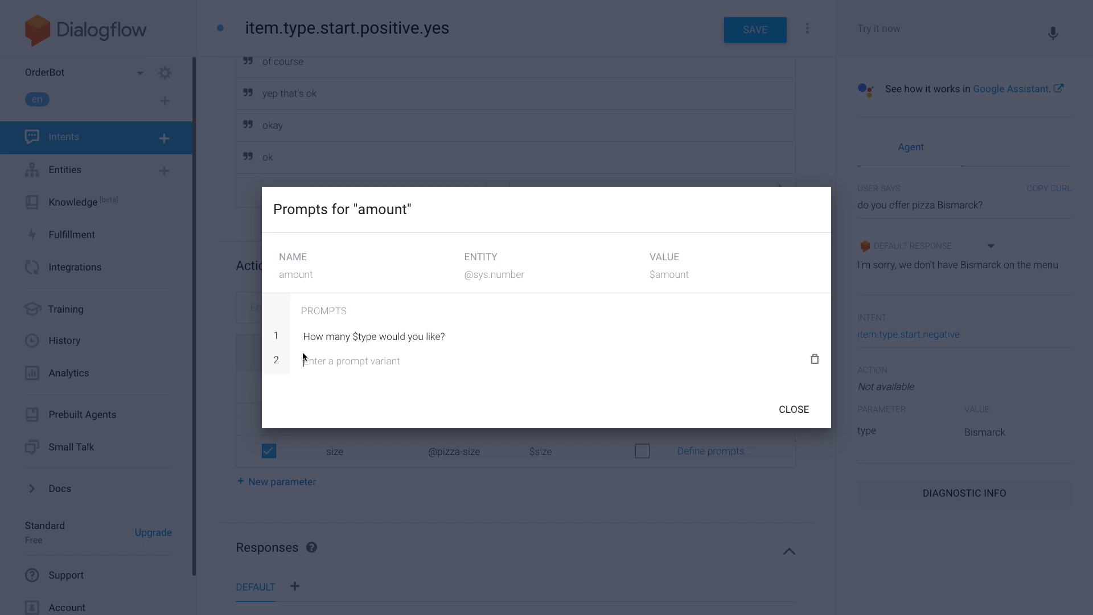
{"action": "left_click", "coordinate": [793, 409]}
- Define the prompt "What size would you like the $type in" for the "size" parameter and save the intent
{"action": "left_click", "coordinate": [703, 458]}
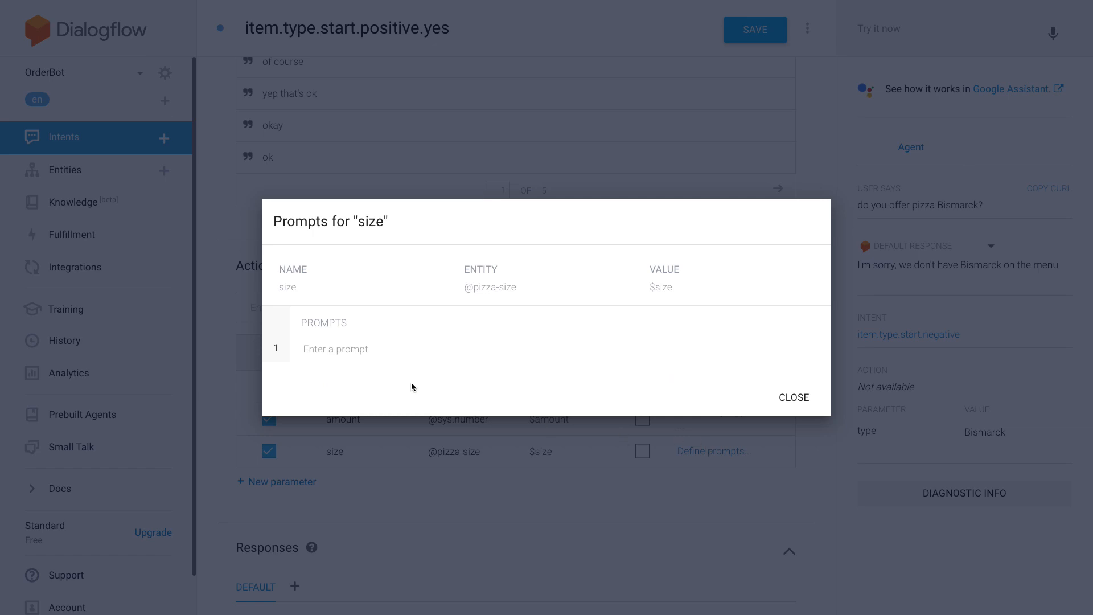
{"action": "left_click", "coordinate": [354, 344]}
{"action": "type", "text": "What "}
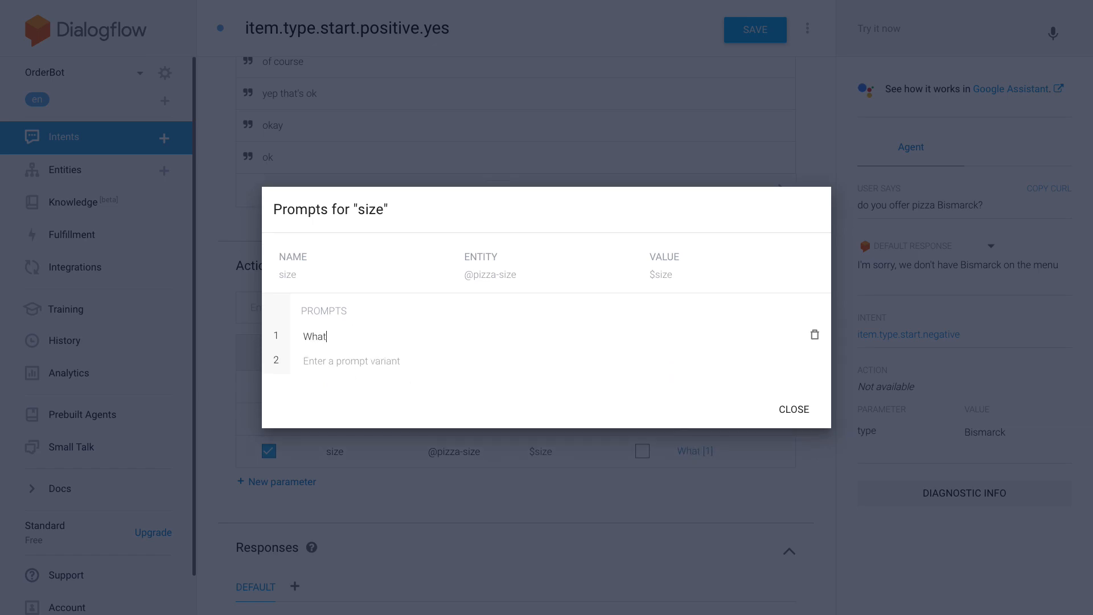
{"action": "type", "text": "size would you like the $type in?"}
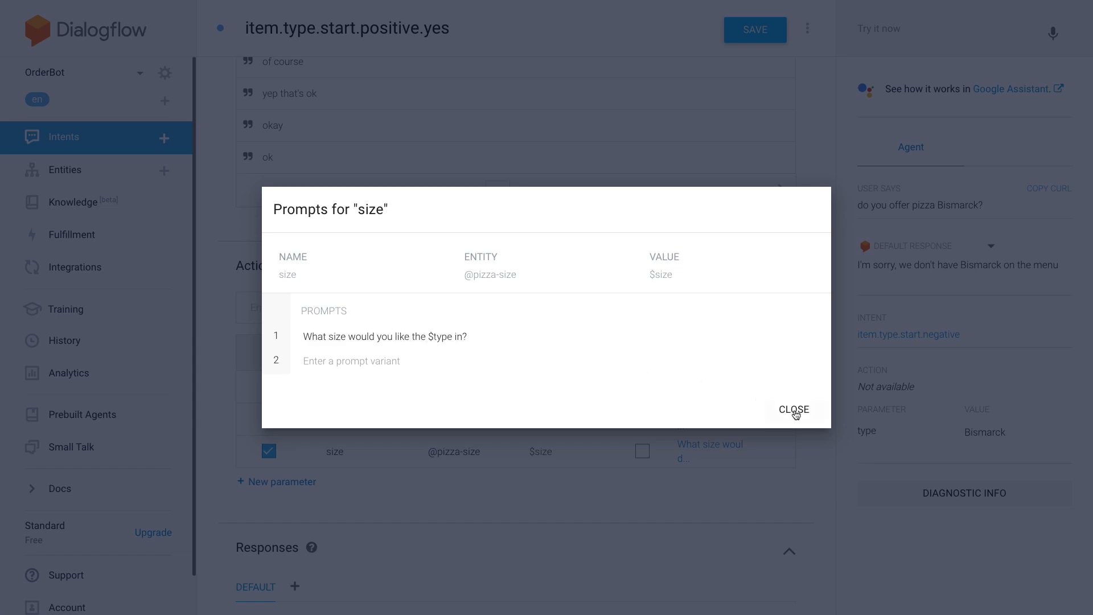
{"action": "left_click", "coordinate": [794, 410]}
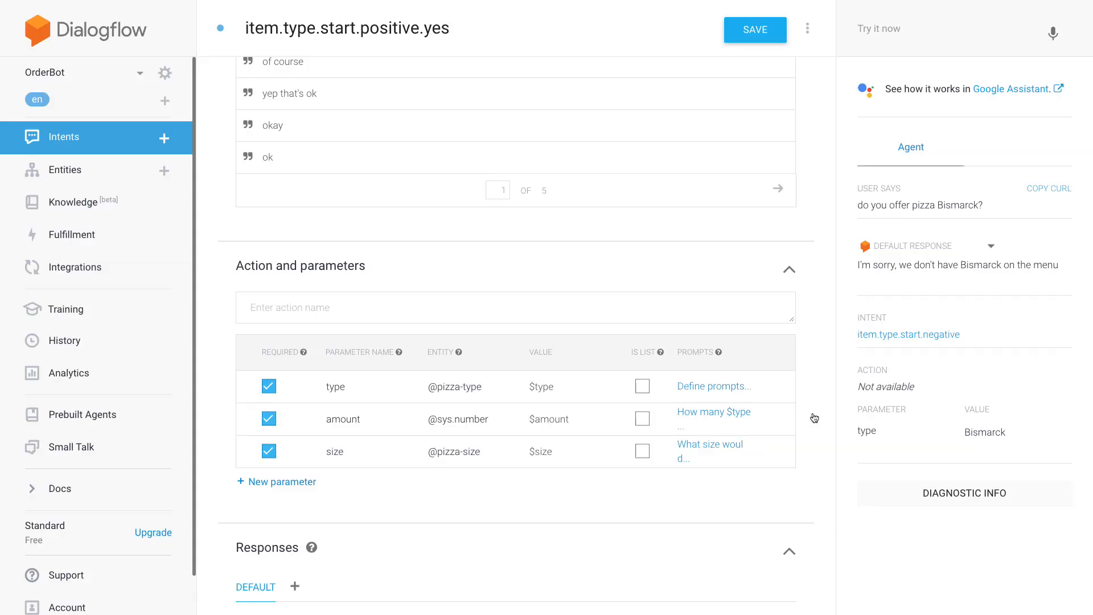
{"action": "left_click", "coordinate": [731, 20]}
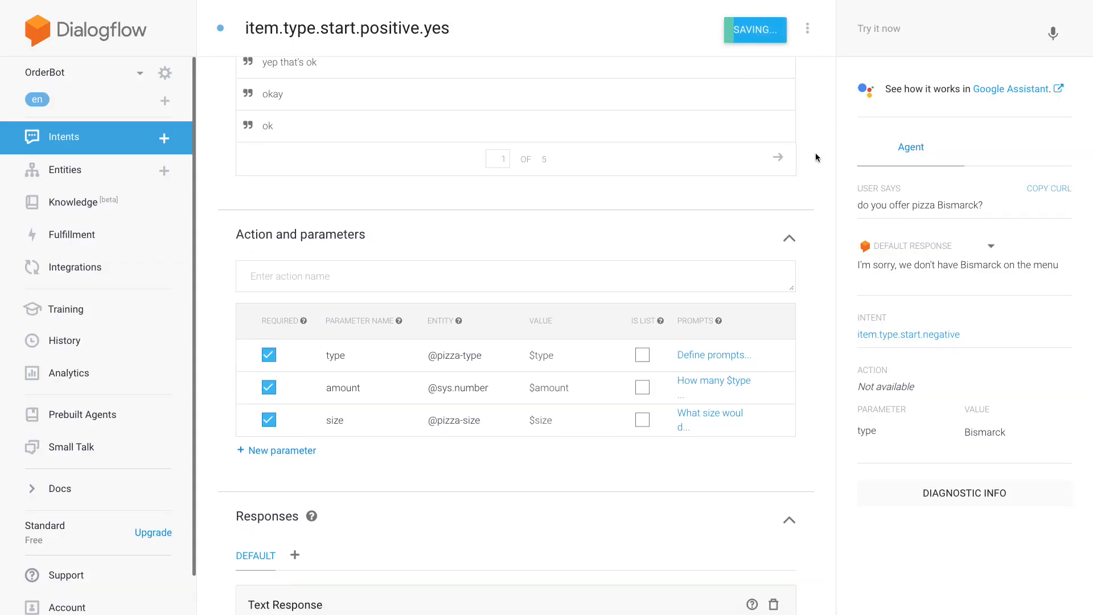
- Add the text response "Great, so that's $amount $type in $size. Can you confirm?" and save the intent
{"action": "scroll", "coordinate": [818, 151], "scroll_direction": "down", "scroll_amount": 2}
{"action": "left_click", "coordinate": [472, 524]}
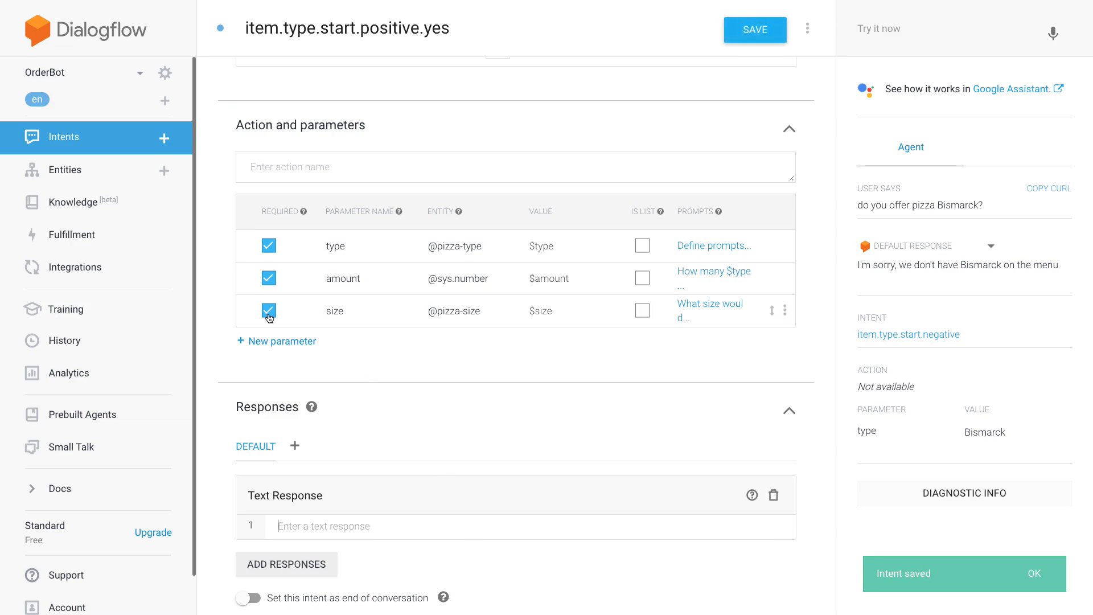
{"action": "scroll", "coordinate": [221, 265], "scroll_direction": "down", "scroll_amount": 1}
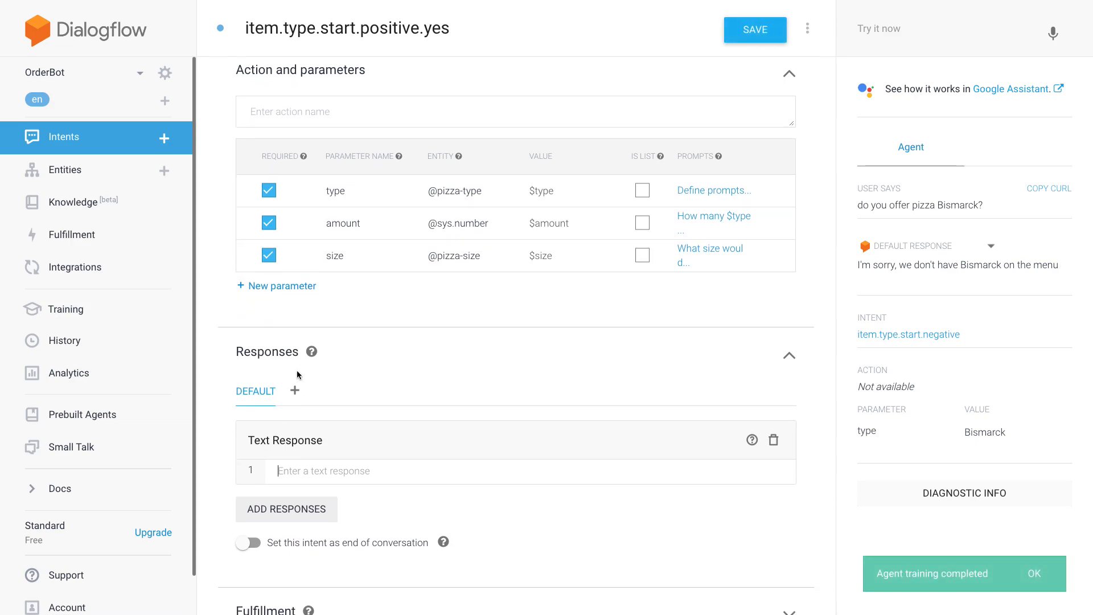
{"action": "left_click", "coordinate": [319, 471]}
{"action": "type", "text": "g"}
{"action": "key", "text": "BackSpace"}
{"action": "type", "text": "Great"}
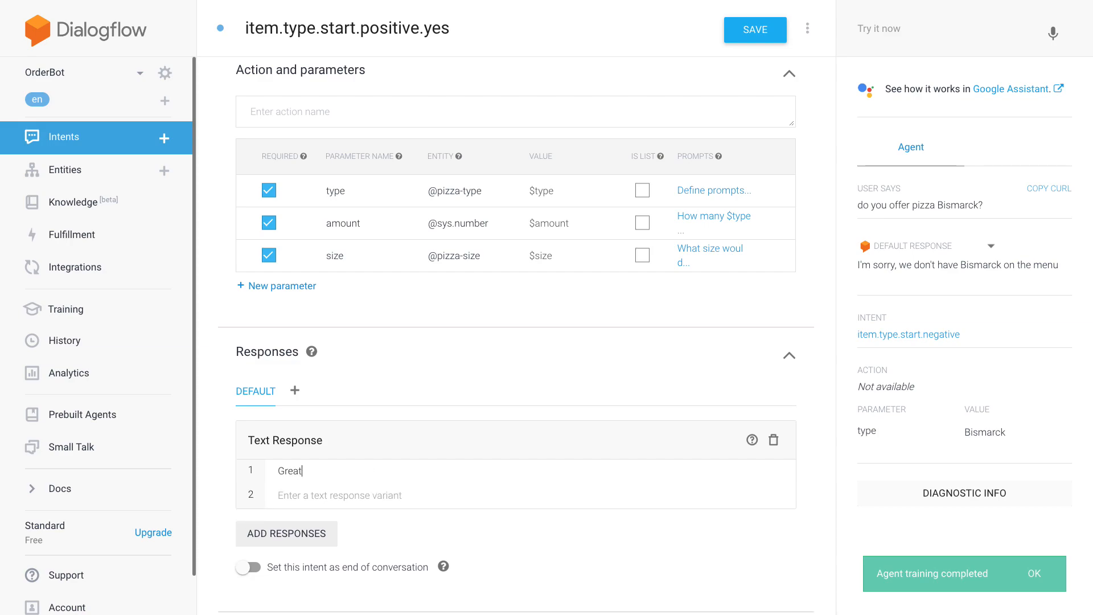
{"action": "type", "text": ", so that's"}
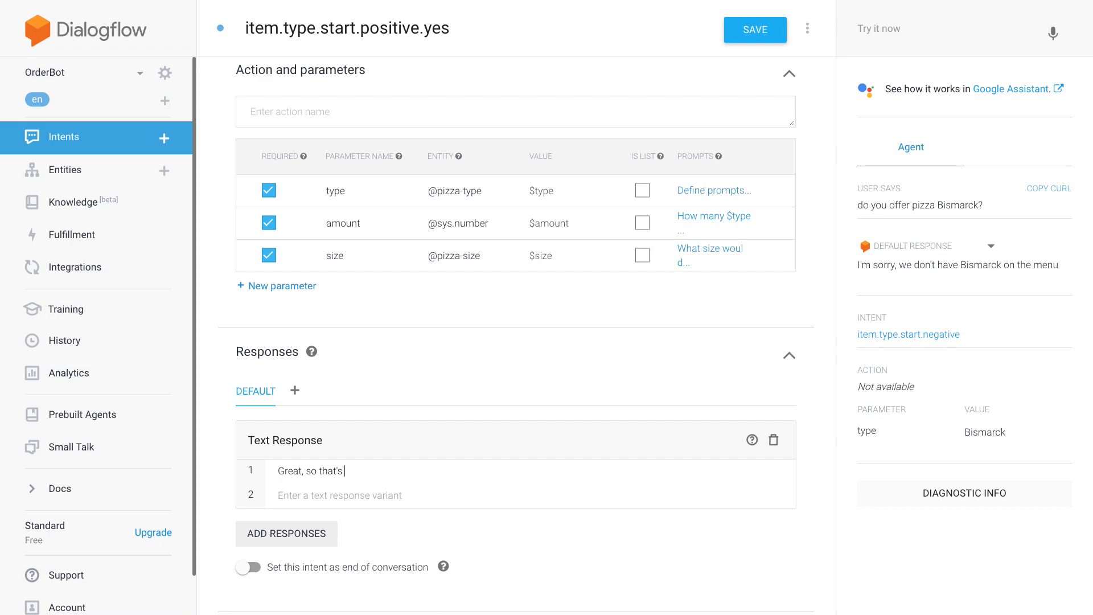
{"action": "type", "text": " $amount $type in $size. Can you confirm?"}
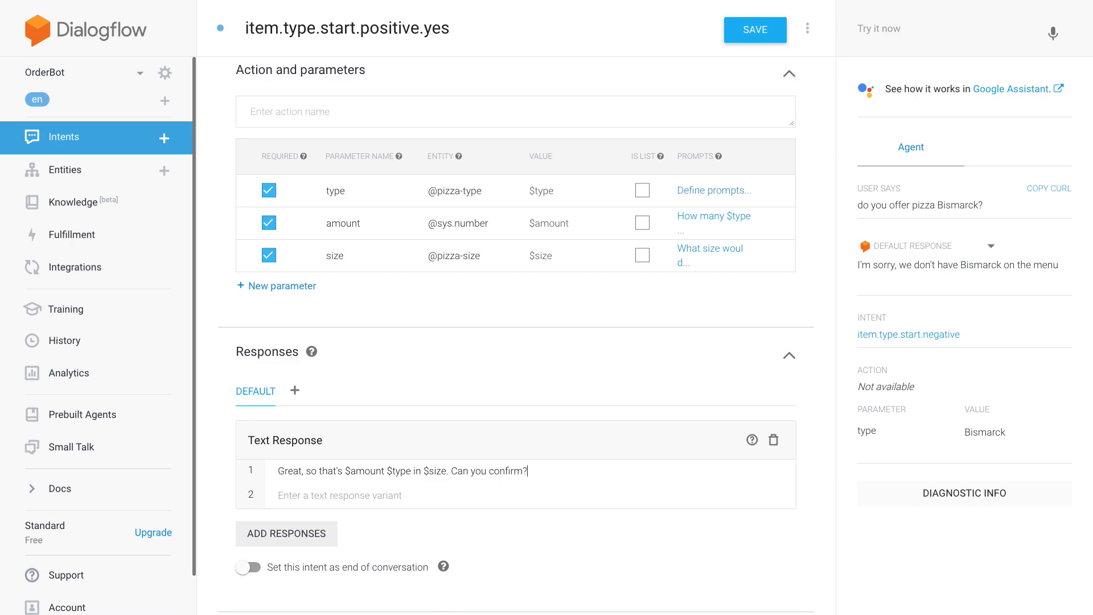
{"action": "left_click", "coordinate": [785, 21]}
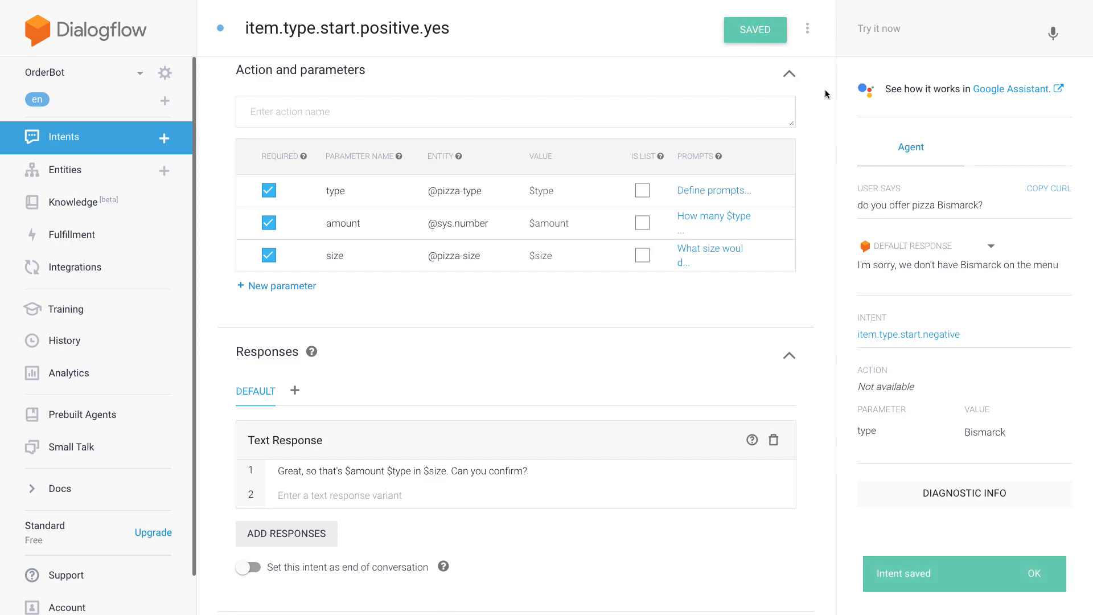
{"action": "scroll", "coordinate": [822, 102], "scroll_direction": "up", "scroll_amount": 2}
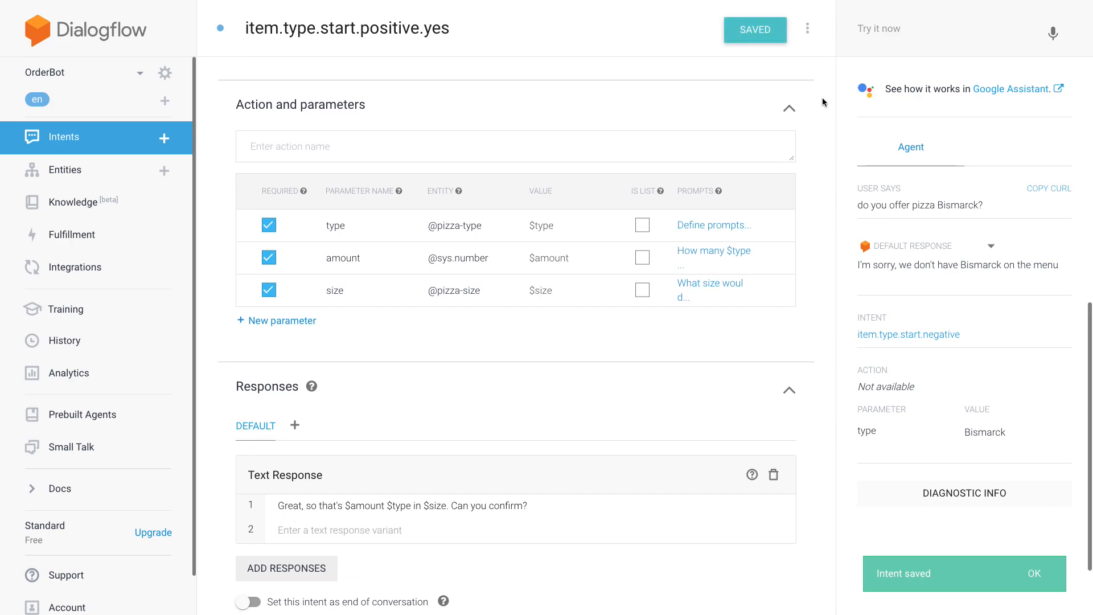
- Test the agent with the earlier query "do you offer pizza Bismarck?"
{"action": "scroll", "coordinate": [822, 101], "scroll_direction": "up", "scroll_amount": 5}
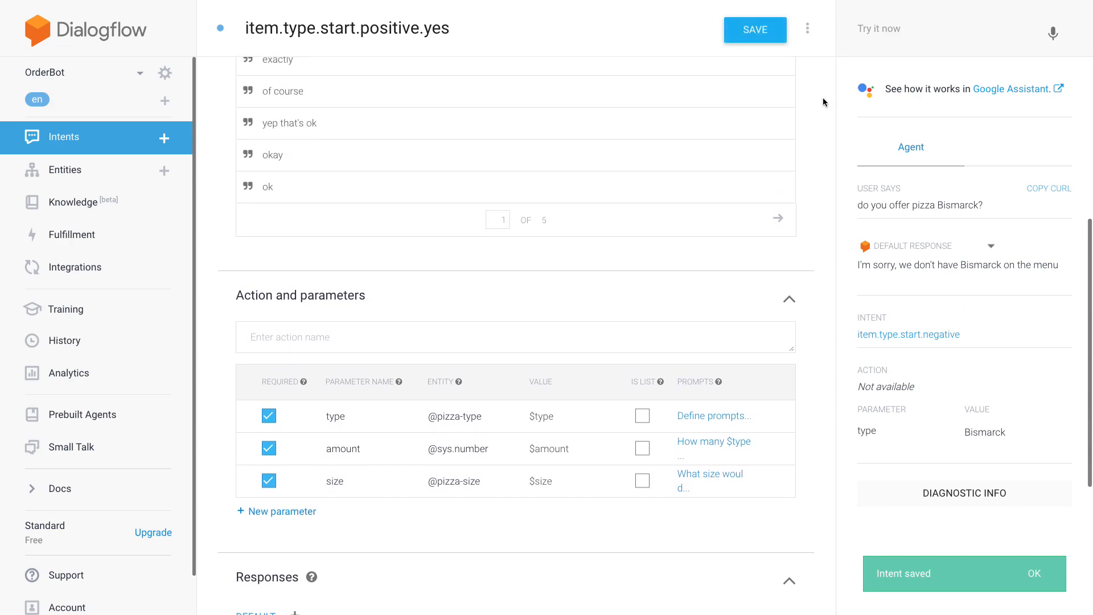
{"action": "scroll", "coordinate": [822, 101], "scroll_direction": "up", "scroll_amount": 3}
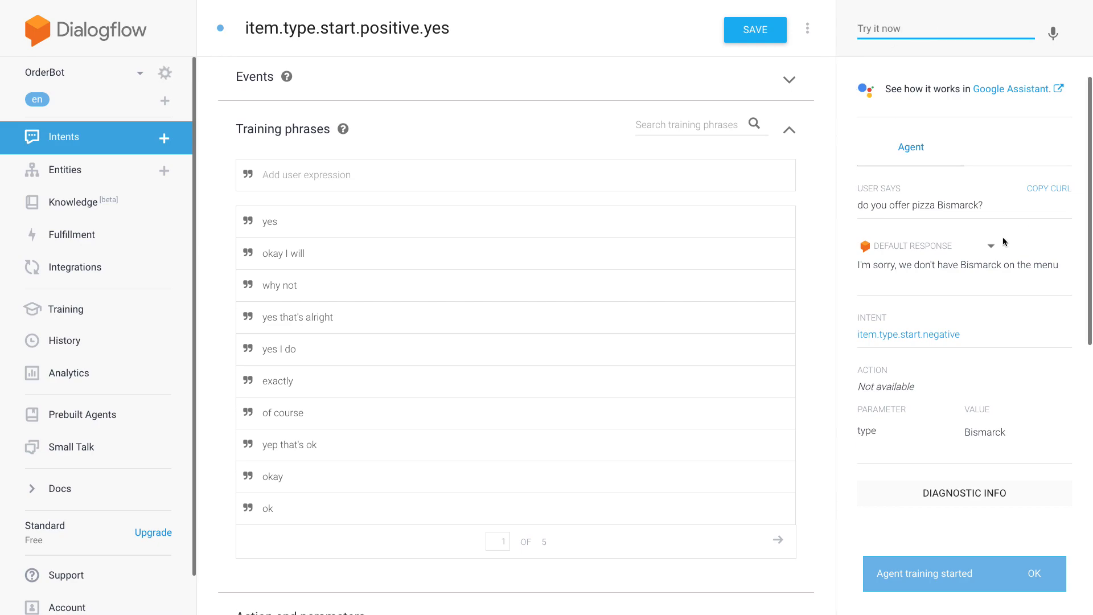
{"action": "left_click", "coordinate": [876, 29]}
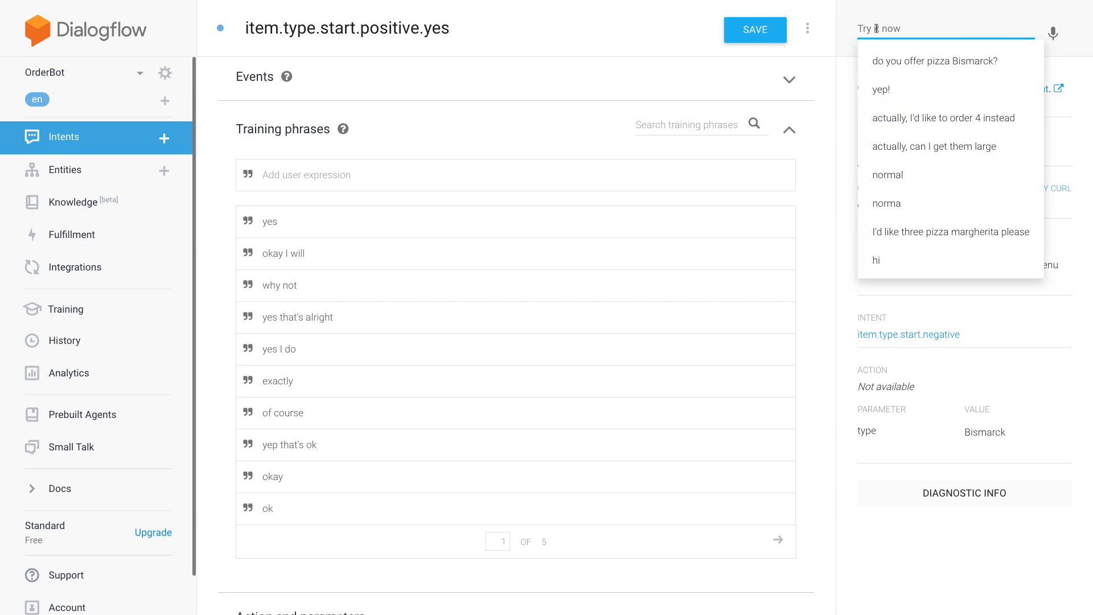
{"action": "key", "text": "Escape"}
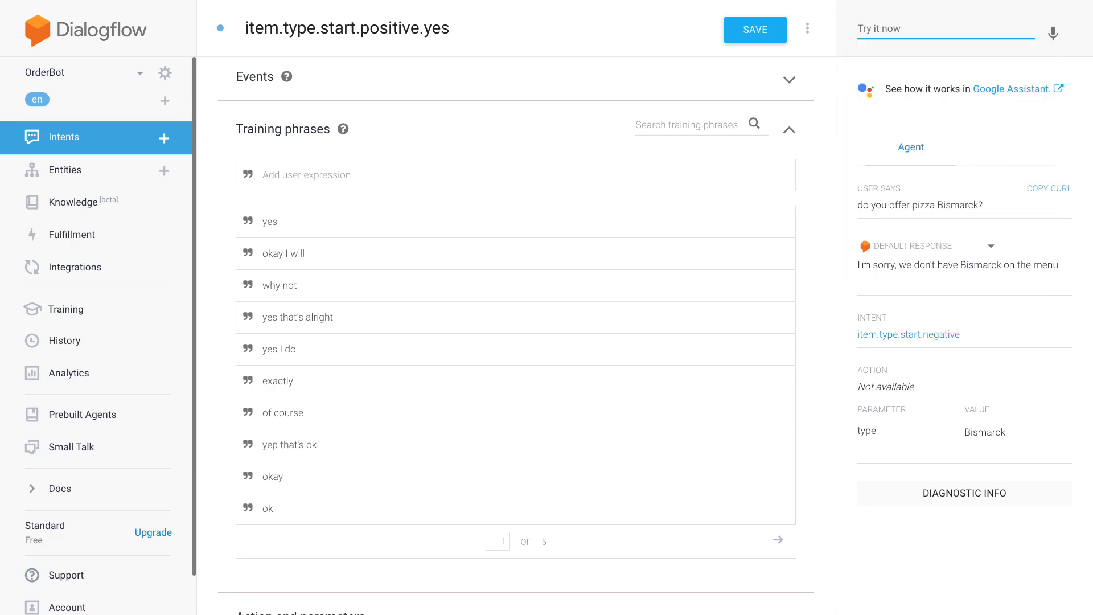
{"action": "type", "text": "di"}
{"action": "key", "text": "BackSpace"}
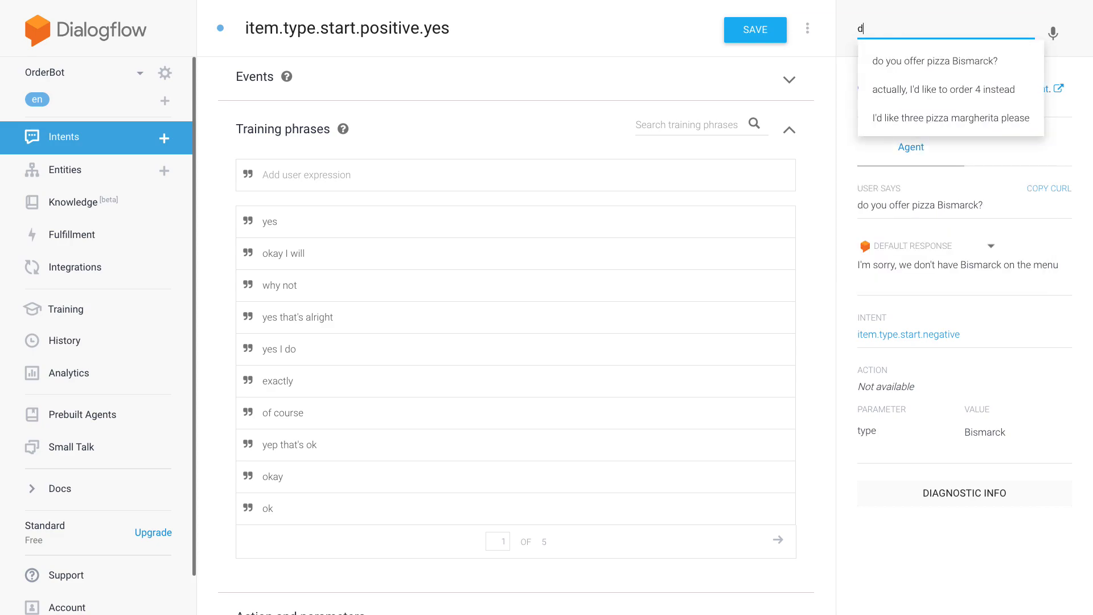
{"action": "key", "text": "Down"}
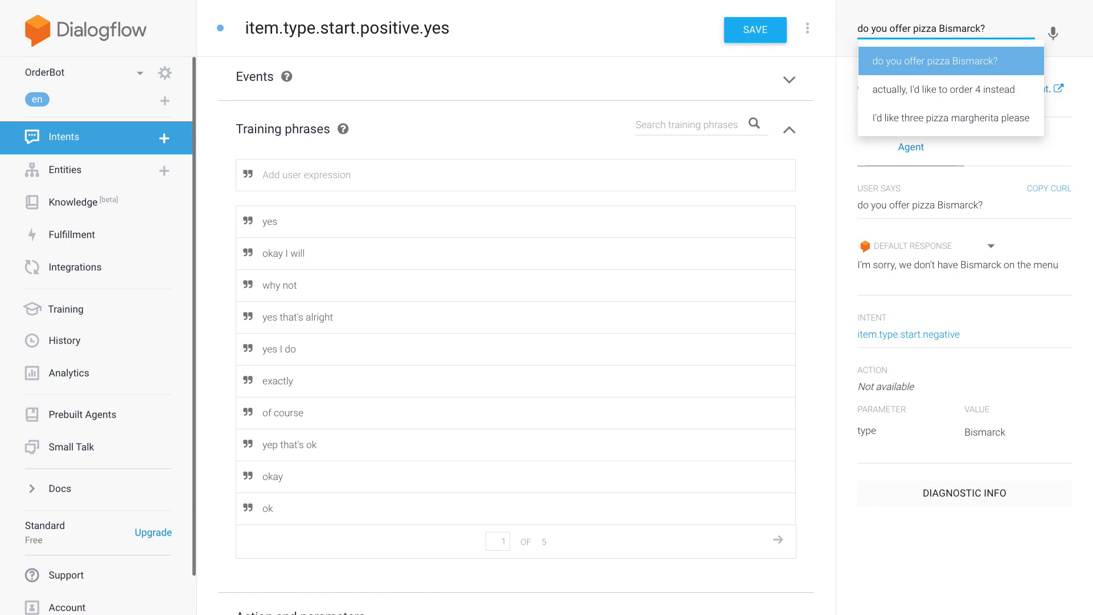
{"action": "key", "text": "Return"}
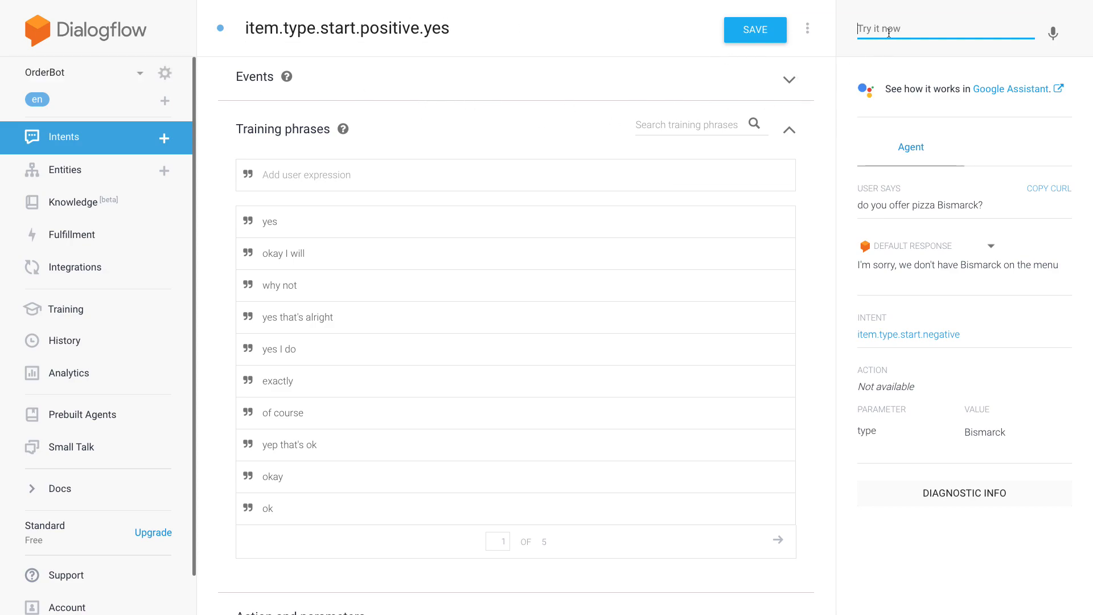
- Ask the test agent "do you offer vegetarian?"
{"action": "scroll", "coordinate": [828, 107], "scroll_direction": "up", "scroll_amount": 1}
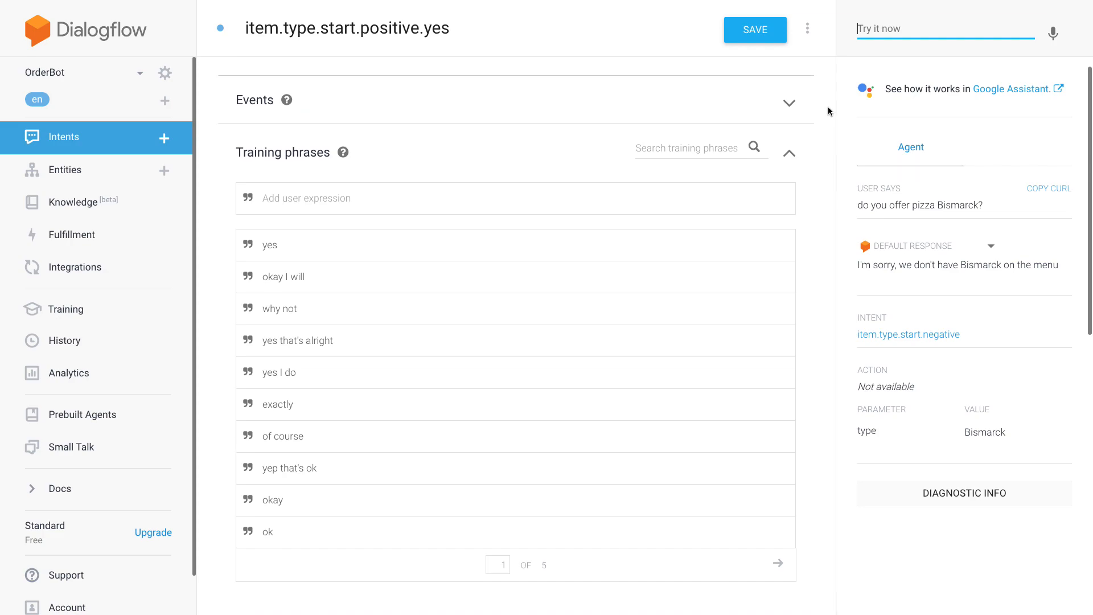
{"action": "left_click", "coordinate": [944, 34]}
{"action": "type", "text": "do you offer"}
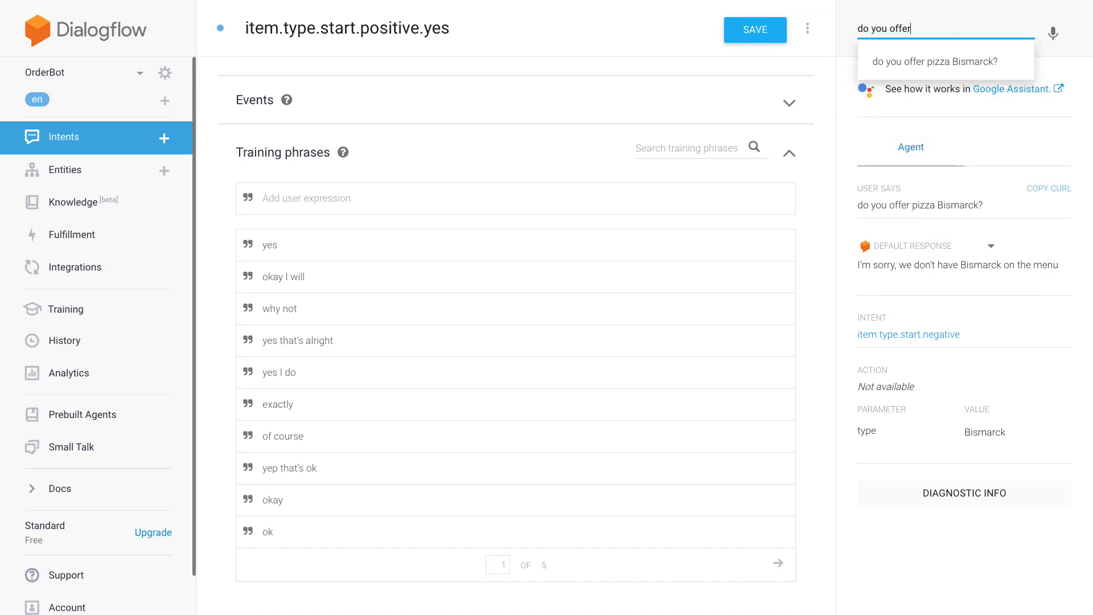
{"action": "type", "text": " veg"}
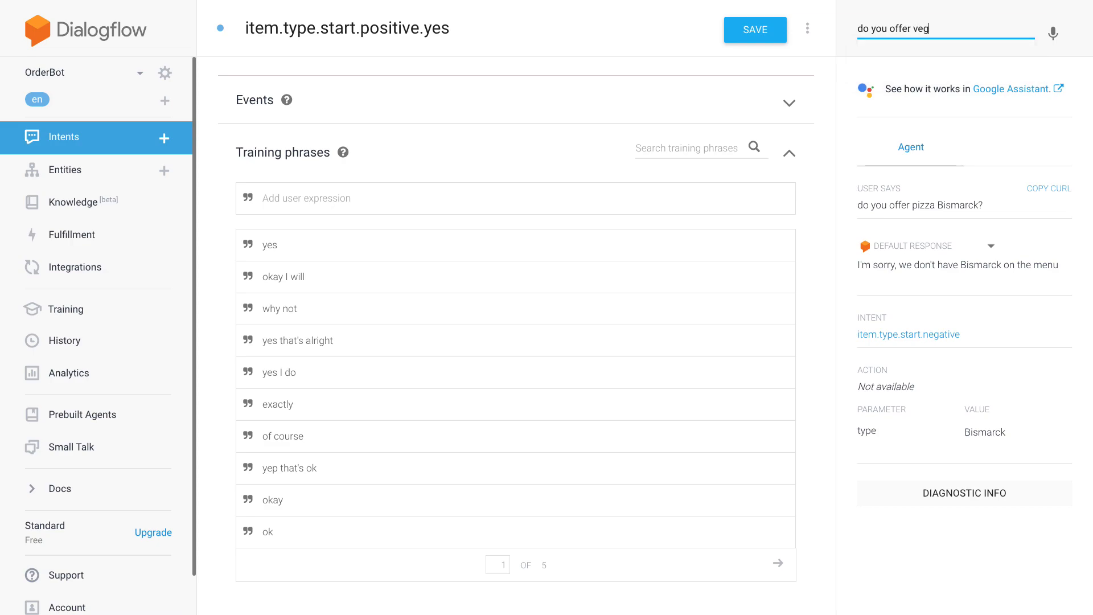
{"action": "type", "text": "etarian?"}
{"action": "key", "text": "Return"}
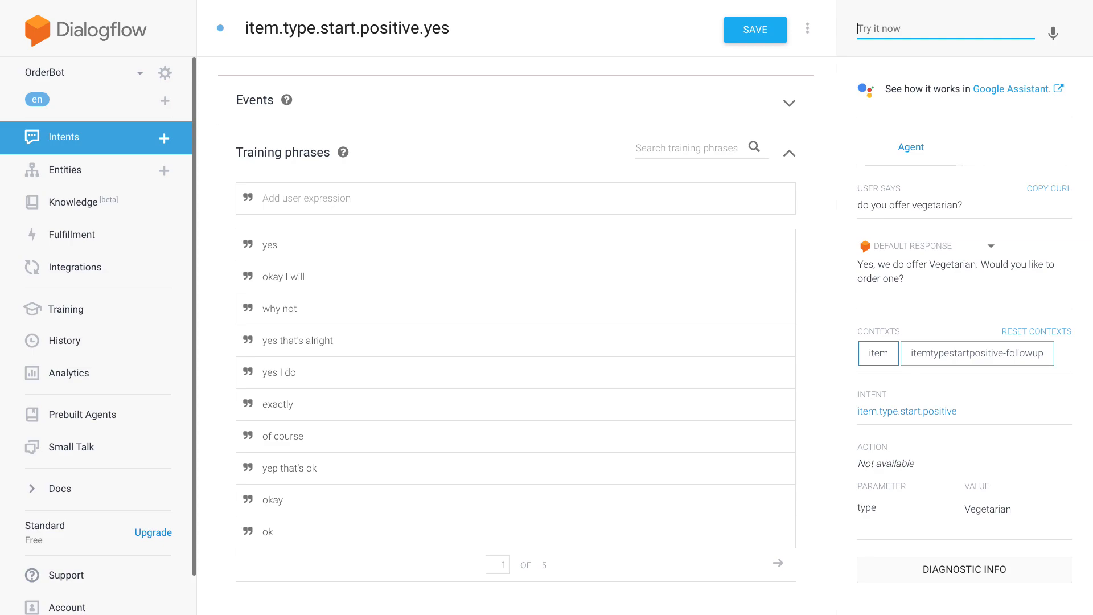
- Reply "yes" to the agent's offer to order and answer its amount prompt with "3"
{"action": "type", "text": "yes"}
{"action": "key", "text": "Return"}
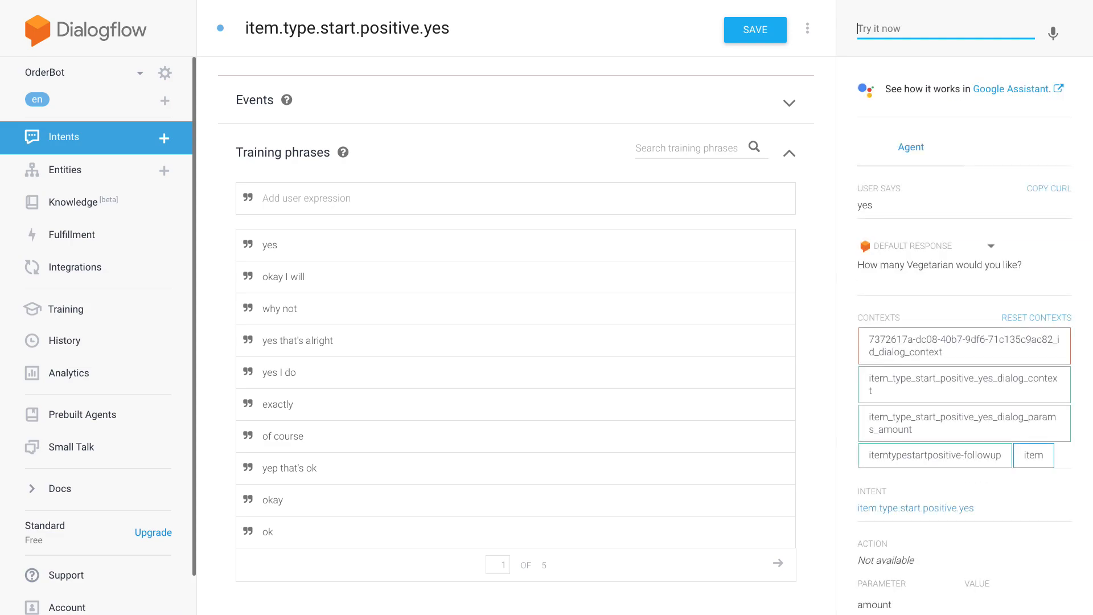
{"action": "left_click", "coordinate": [946, 28]}
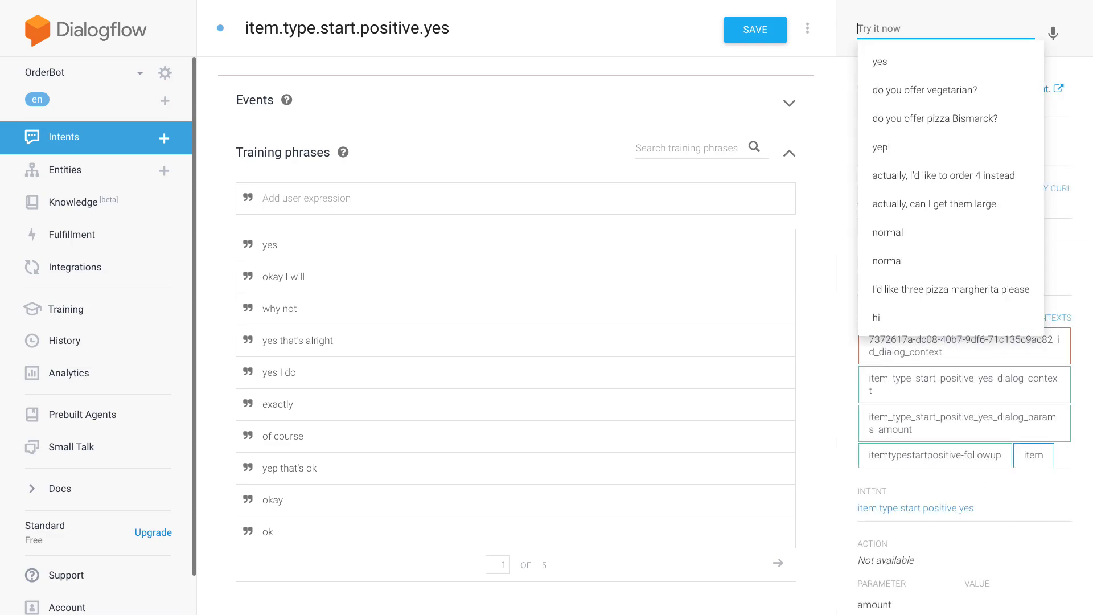
{"action": "type", "text": "3"}
{"action": "key", "text": "Return"}
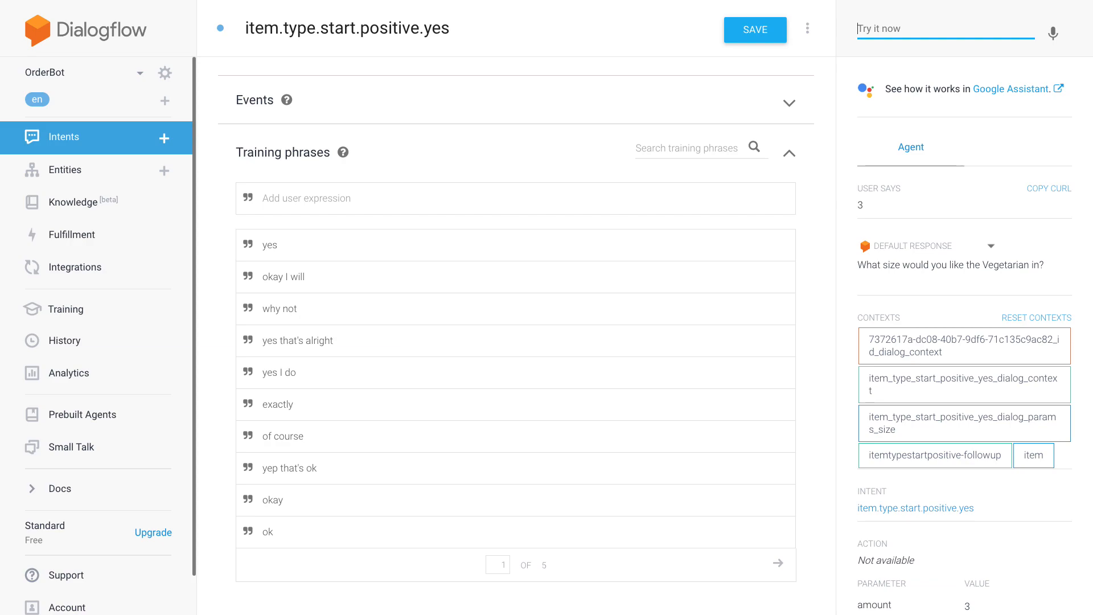
- Check the collected parameters in the test result and answer the size prompt with "normal"
{"action": "scroll", "coordinate": [821, 204], "scroll_direction": "down", "scroll_amount": 2}
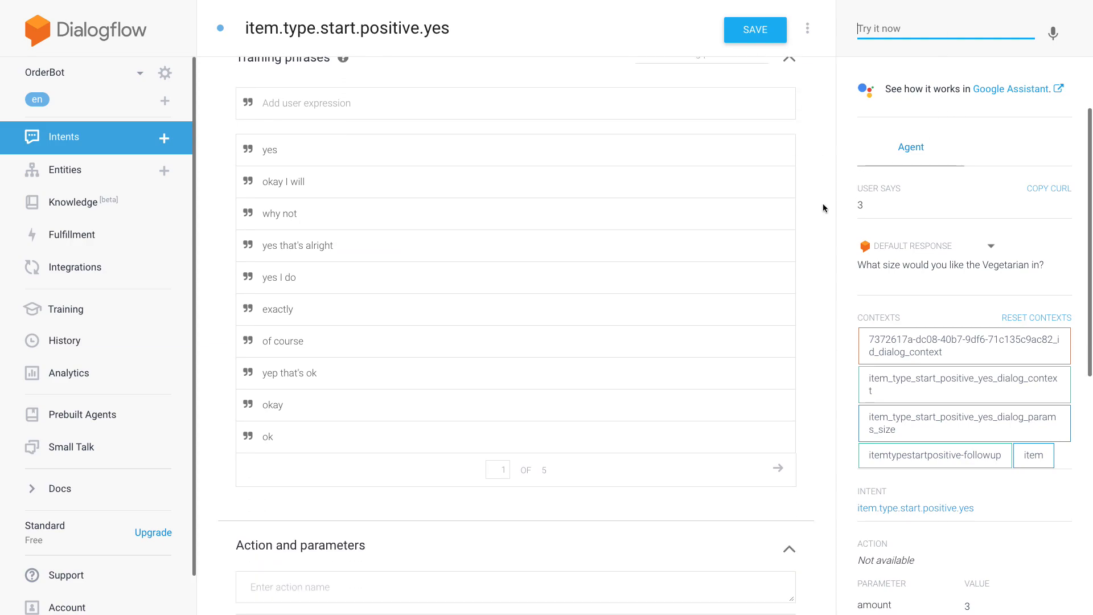
{"action": "scroll", "coordinate": [890, 205], "scroll_direction": "down", "scroll_amount": 2}
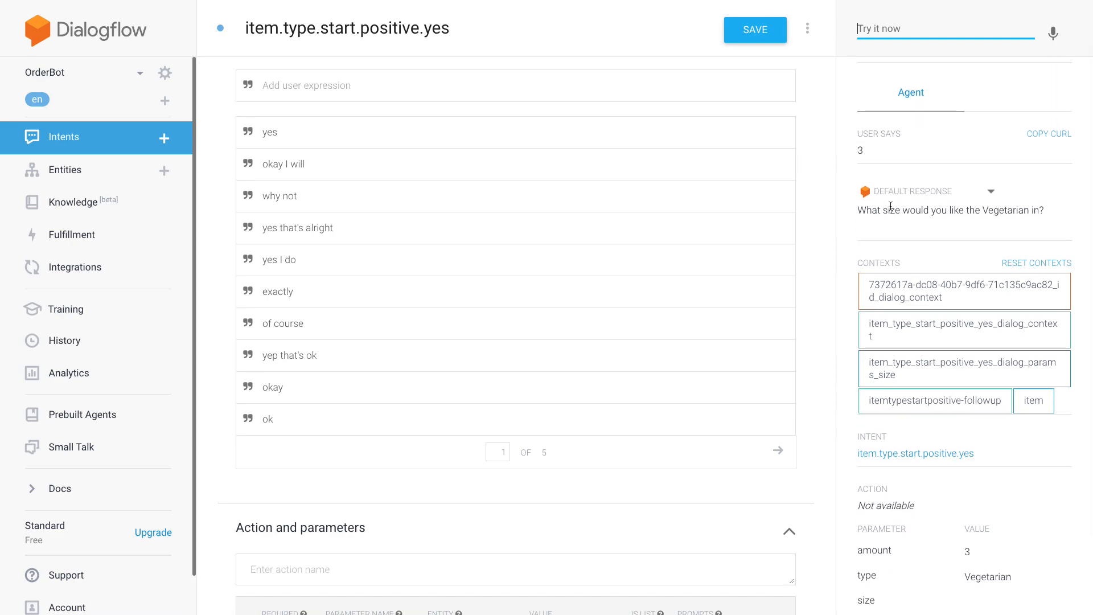
{"action": "scroll", "coordinate": [890, 205], "scroll_direction": "up", "scroll_amount": 1}
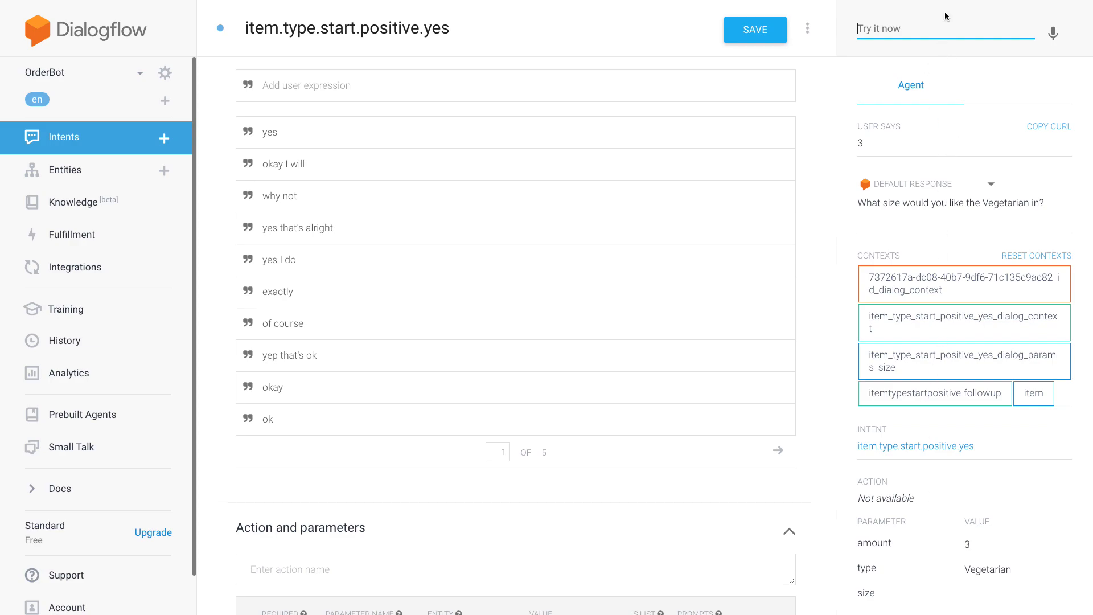
{"action": "type", "text": "normal"}
{"action": "key", "text": "Return"}
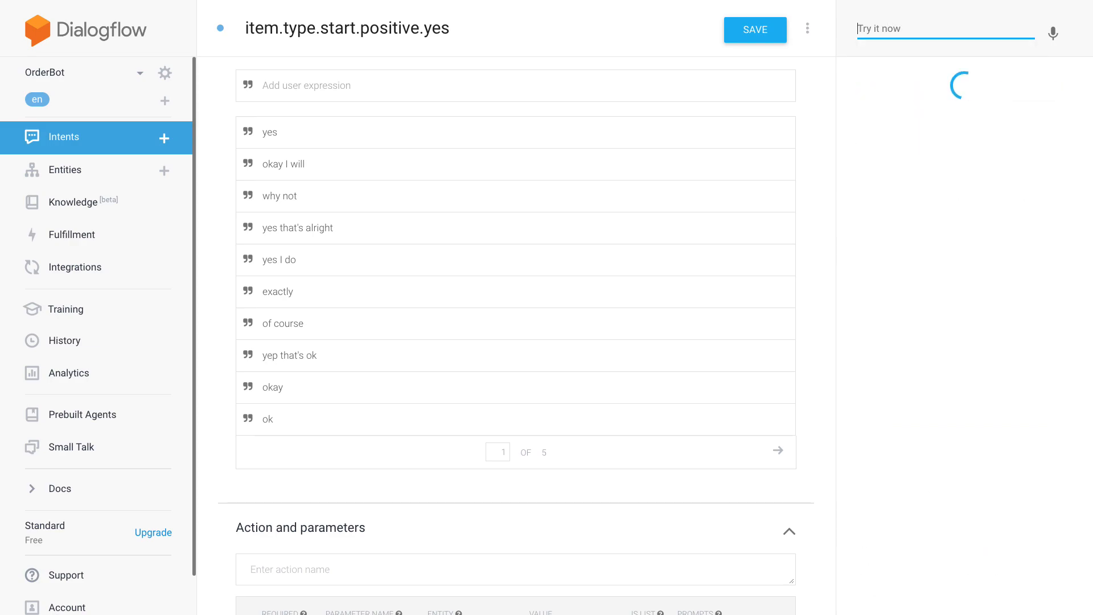
- Reply "yes" to the agent's order confirmation question
{"action": "key", "text": "Down"}
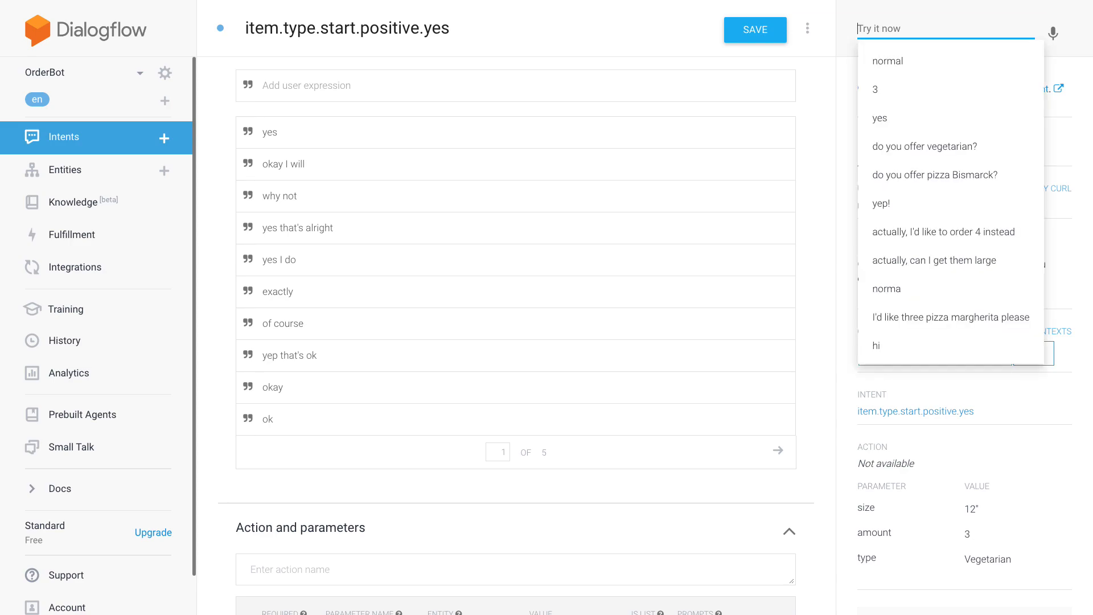
{"action": "type", "text": "yes"}
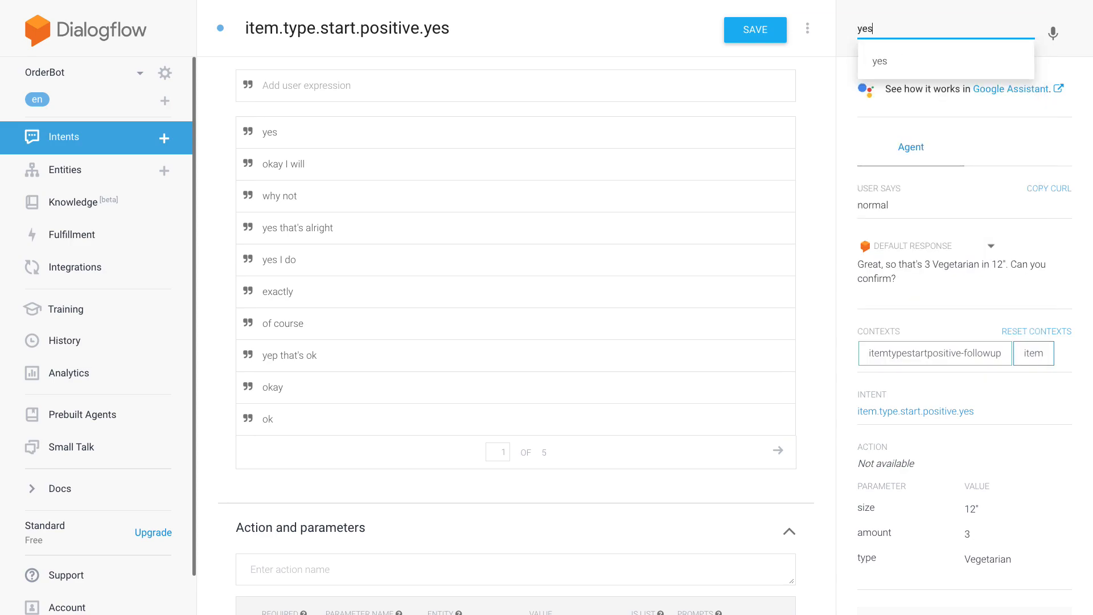
{"action": "key", "text": "Return"}
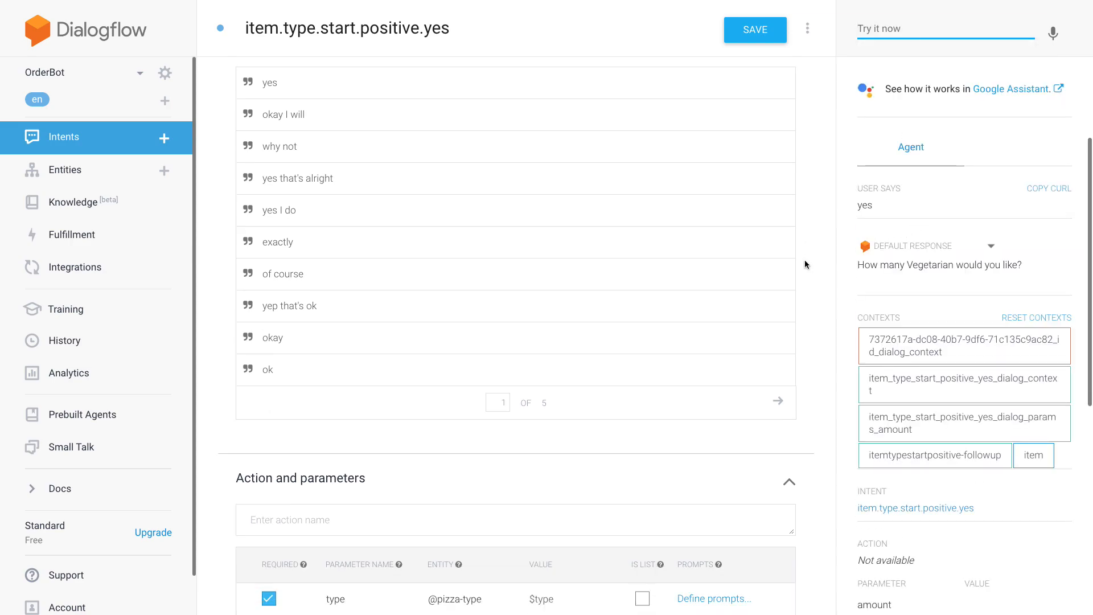
- Add the output context item-confirm with a lifespan of 1 to the item.type.start.positive.yes intent and save it
{"action": "scroll", "coordinate": [809, 264], "scroll_direction": "up", "scroll_amount": 4}
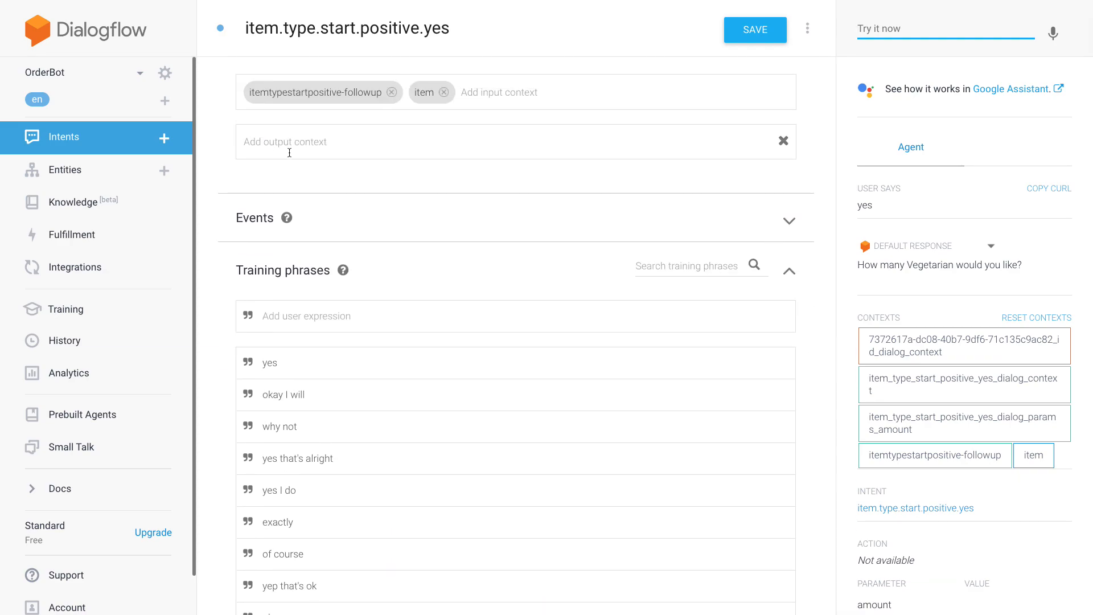
{"action": "scroll", "coordinate": [230, 132], "scroll_direction": "up", "scroll_amount": 1}
{"action": "left_click", "coordinate": [317, 177]}
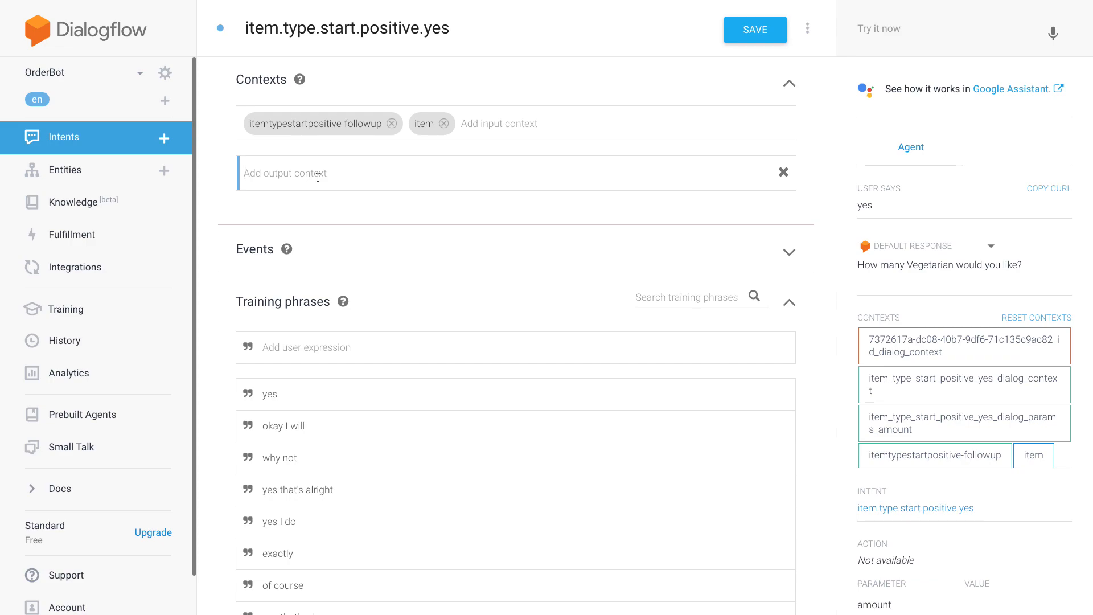
{"action": "type", "text": "item"}
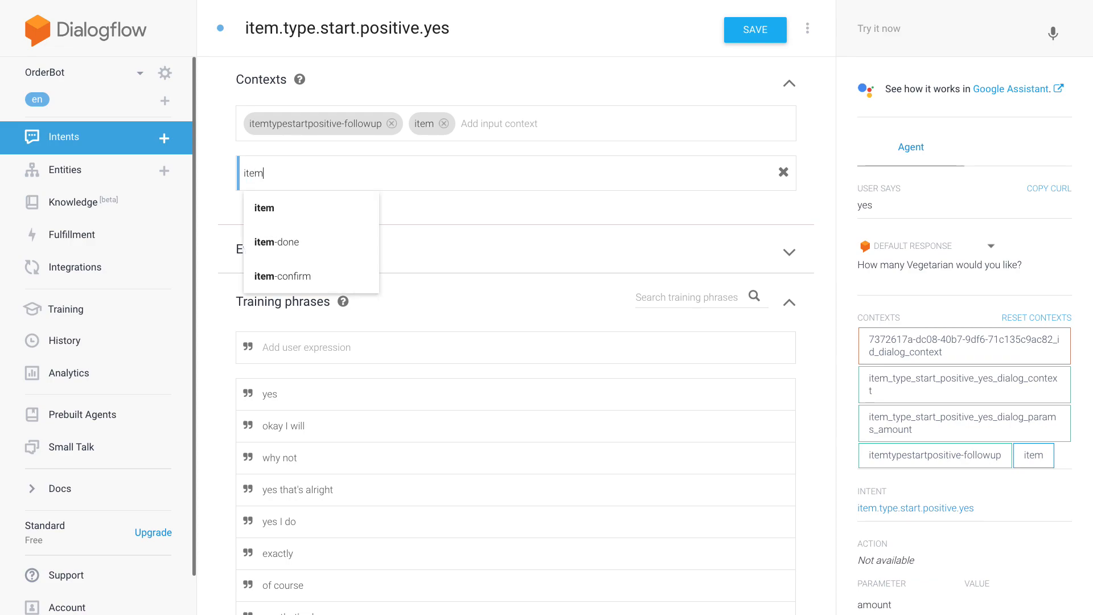
{"action": "key", "text": "Down"}
{"action": "key", "text": "Down"}
{"action": "key", "text": "Down"}
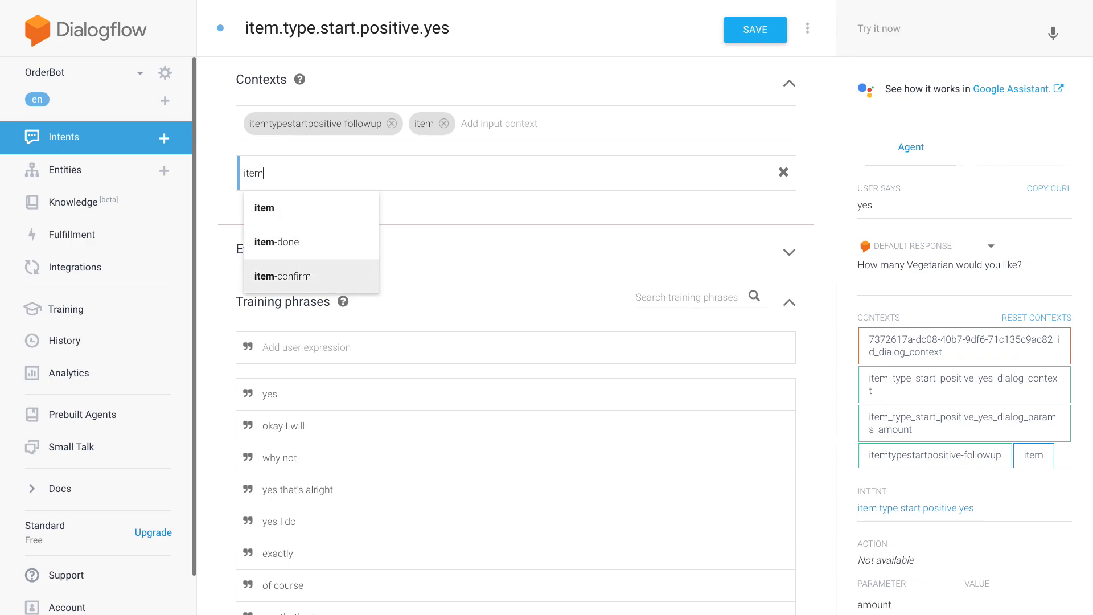
{"action": "left_click", "coordinate": [320, 279]}
{"action": "left_click", "coordinate": [258, 172]}
{"action": "type", "text": "1"}
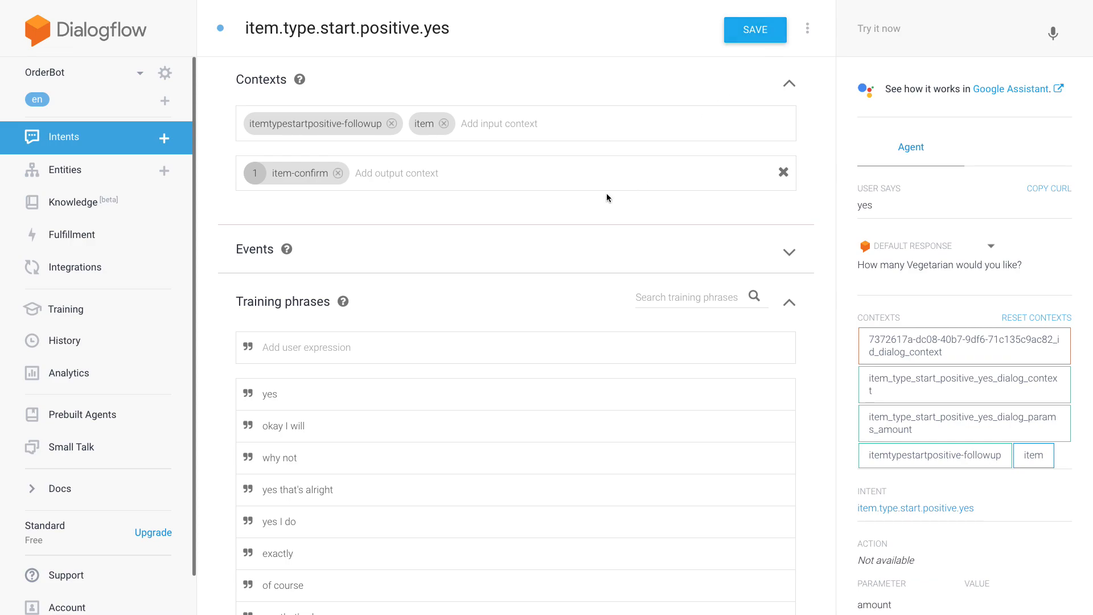
{"action": "left_click", "coordinate": [754, 30]}
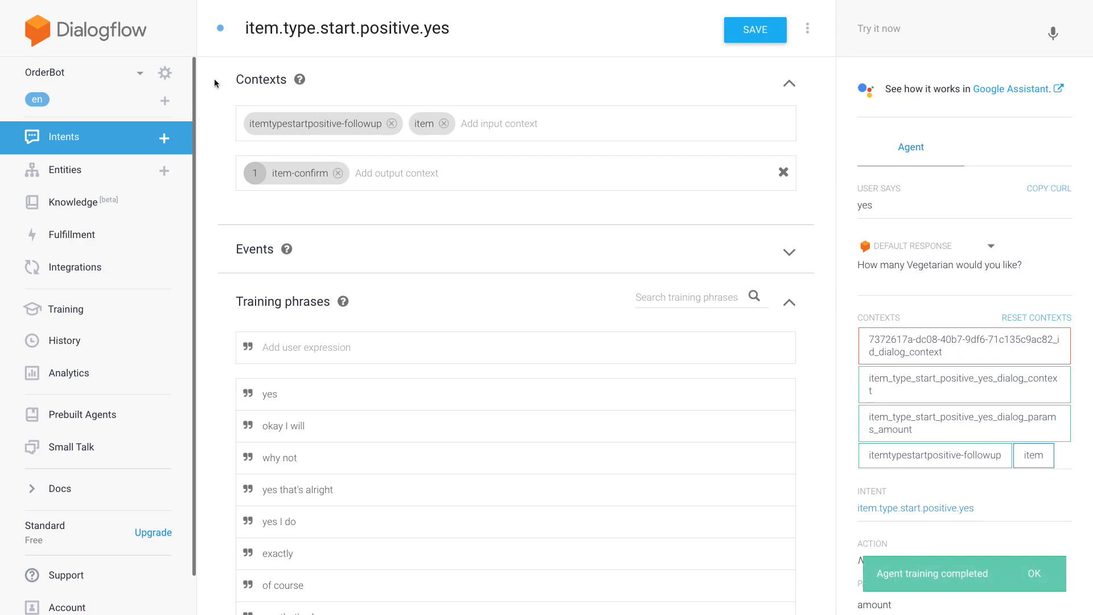
- Retest the saved agent with "do you offer vegetarian?" and examine its reply
{"action": "scroll", "coordinate": [214, 88], "scroll_direction": "down", "scroll_amount": 3}
{"action": "scroll", "coordinate": [215, 95], "scroll_direction": "down", "scroll_amount": 1}
{"action": "scroll", "coordinate": [215, 95], "scroll_direction": "up", "scroll_amount": 1}
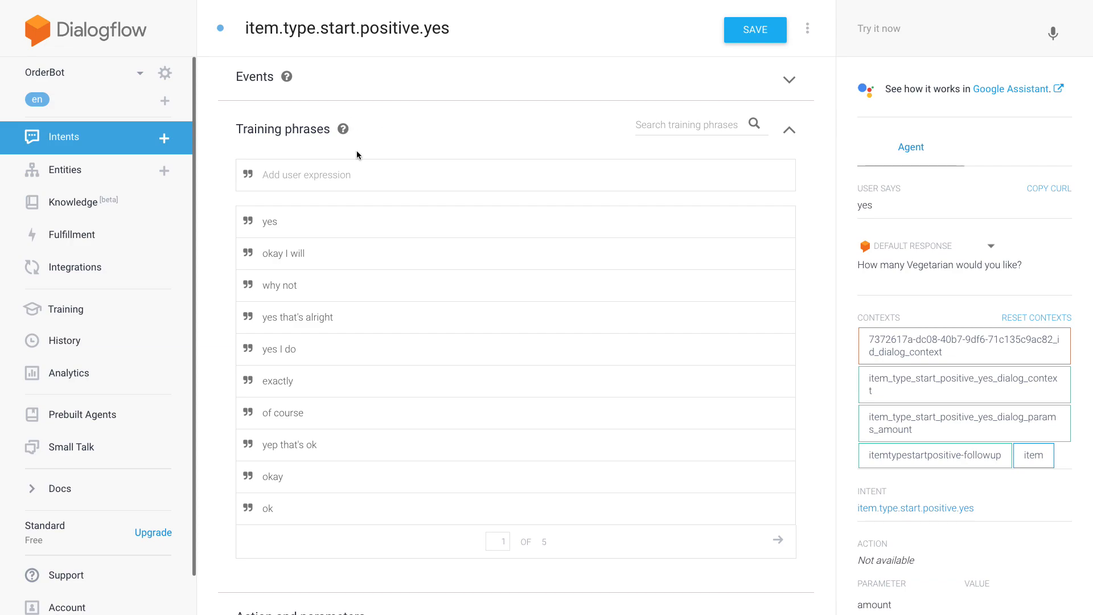
{"action": "left_click", "coordinate": [996, 32]}
{"action": "type", "text": "do you"}
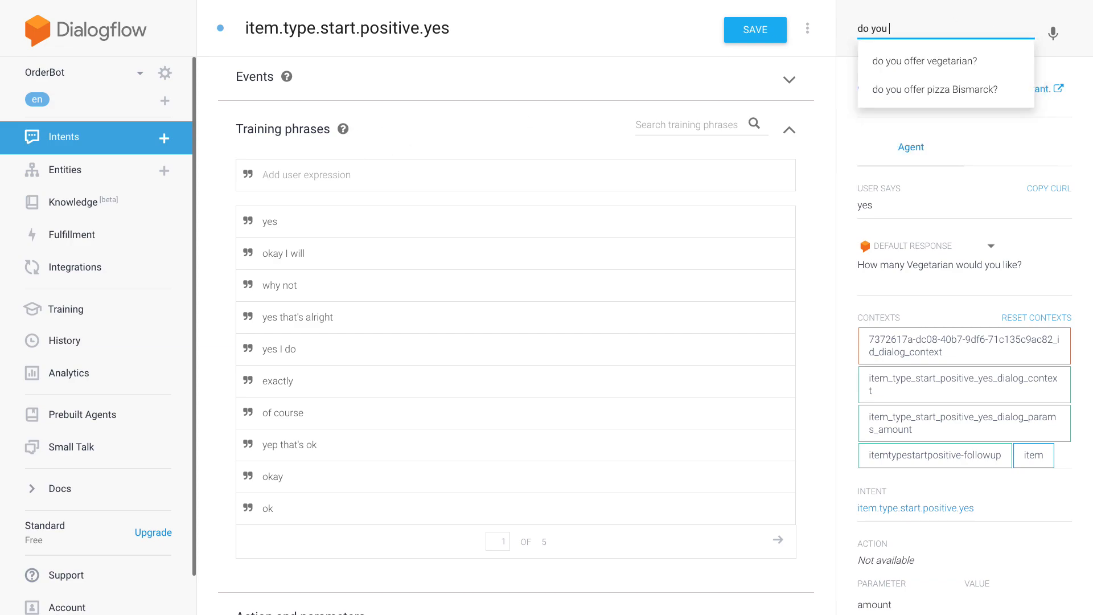
{"action": "key", "text": "Down"}
{"action": "key", "text": "Return"}
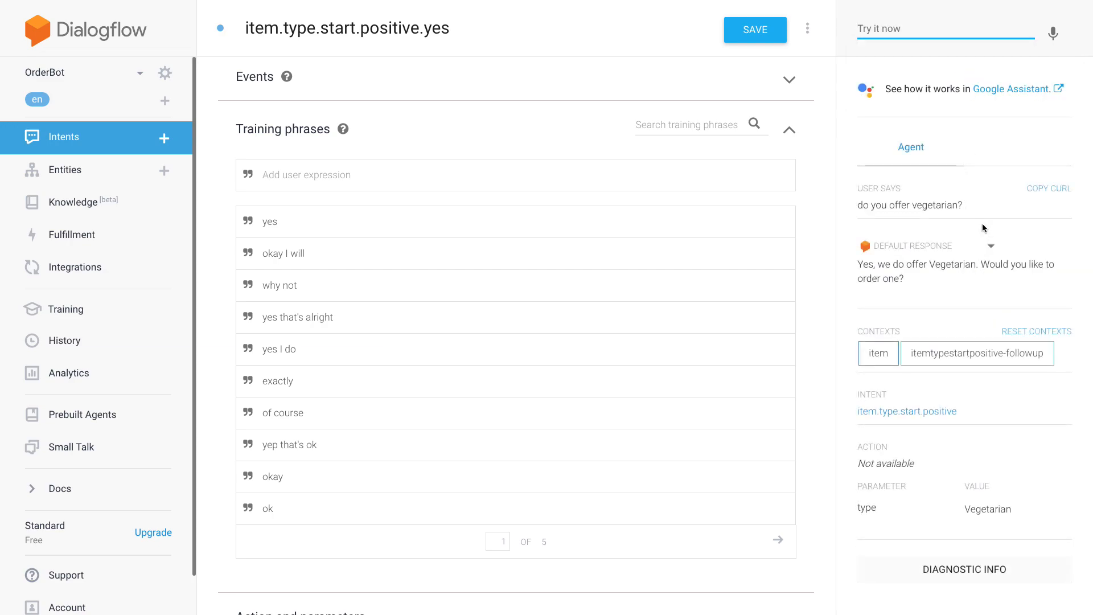
{"action": "left_click", "coordinate": [899, 275]}
{"action": "left_click_drag", "start_coordinate": [899, 275], "coordinate": [878, 266]}
{"action": "left_click", "coordinate": [984, 276]}
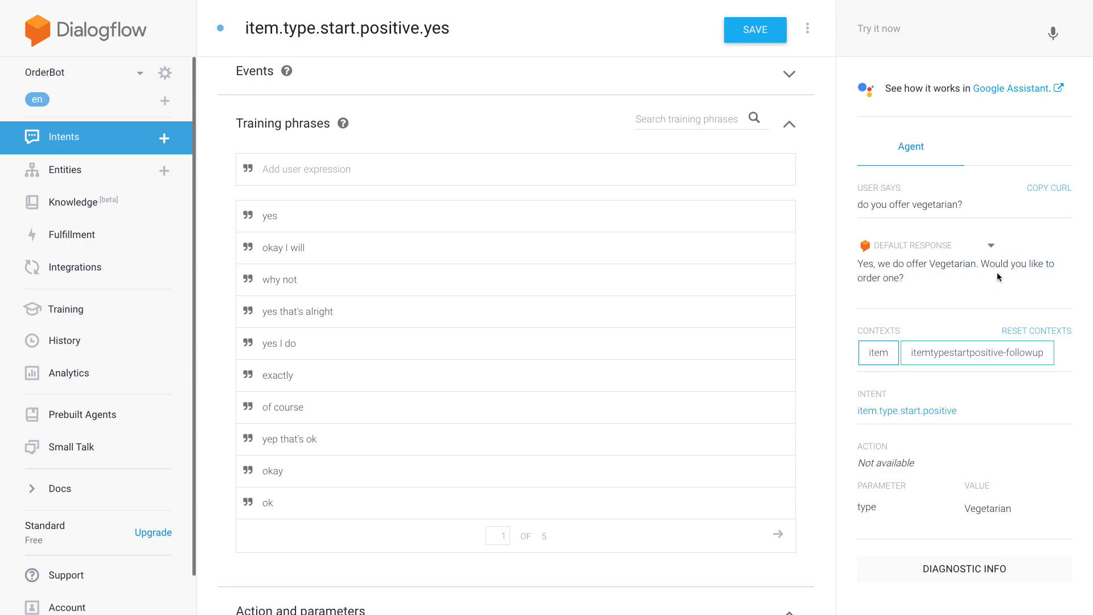
- Send "do you offer vegetarian?" once more and compare the active contexts with the intent's input and output contexts
{"action": "left_click", "coordinate": [848, 29]}
{"action": "type", "text": "do"}
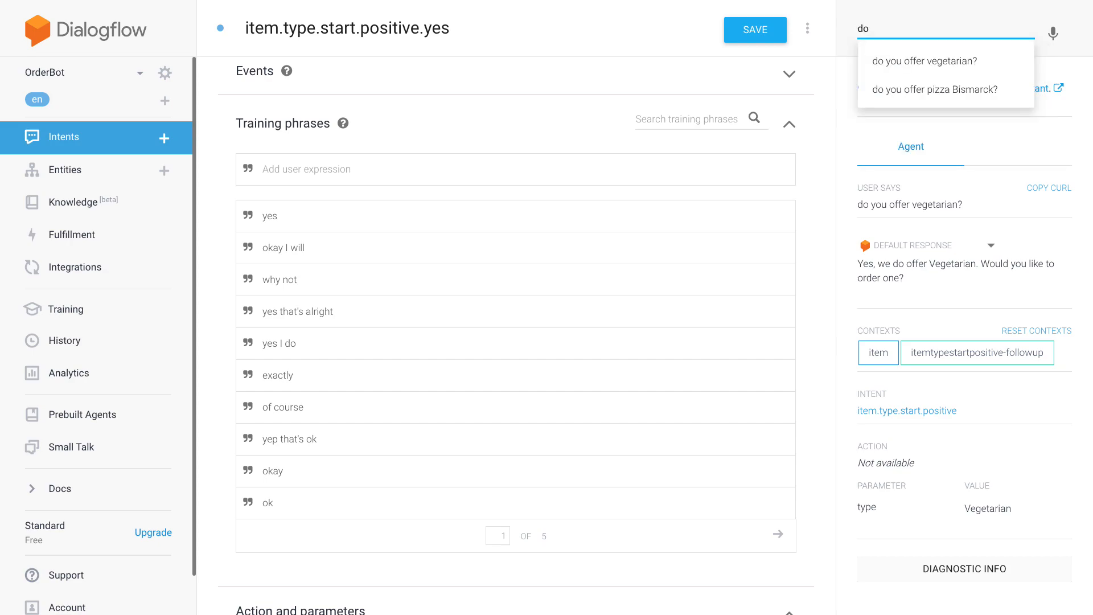
{"action": "key", "text": "Down"}
{"action": "key", "text": "Return"}
{"action": "left_click_drag", "start_coordinate": [934, 308], "coordinate": [861, 268]}
{"action": "left_click", "coordinate": [939, 281]}
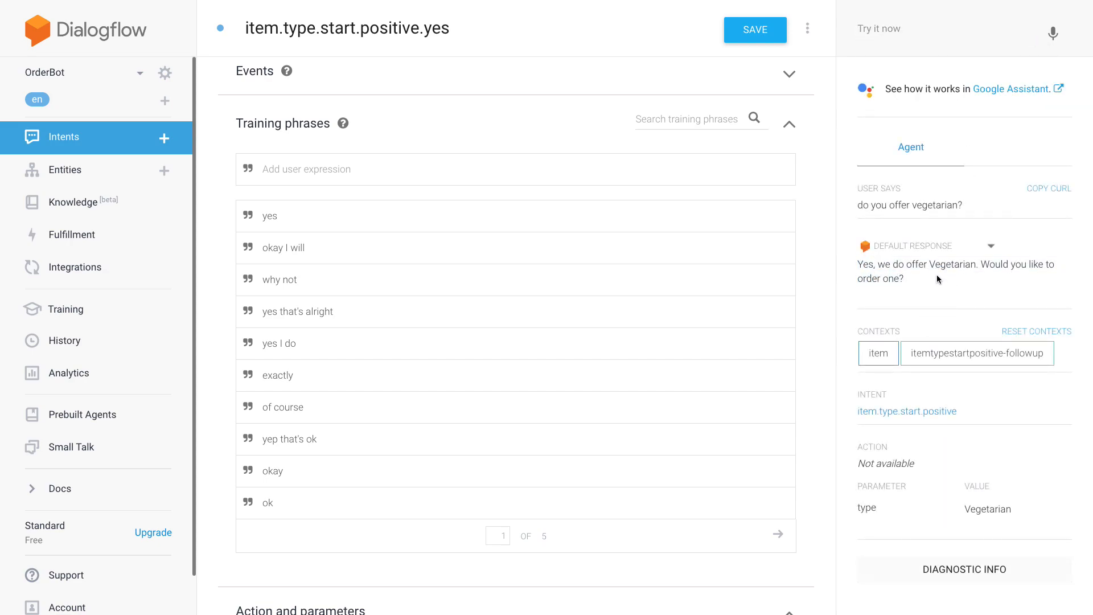
{"action": "scroll", "coordinate": [842, 159], "scroll_direction": "up", "scroll_amount": 1}
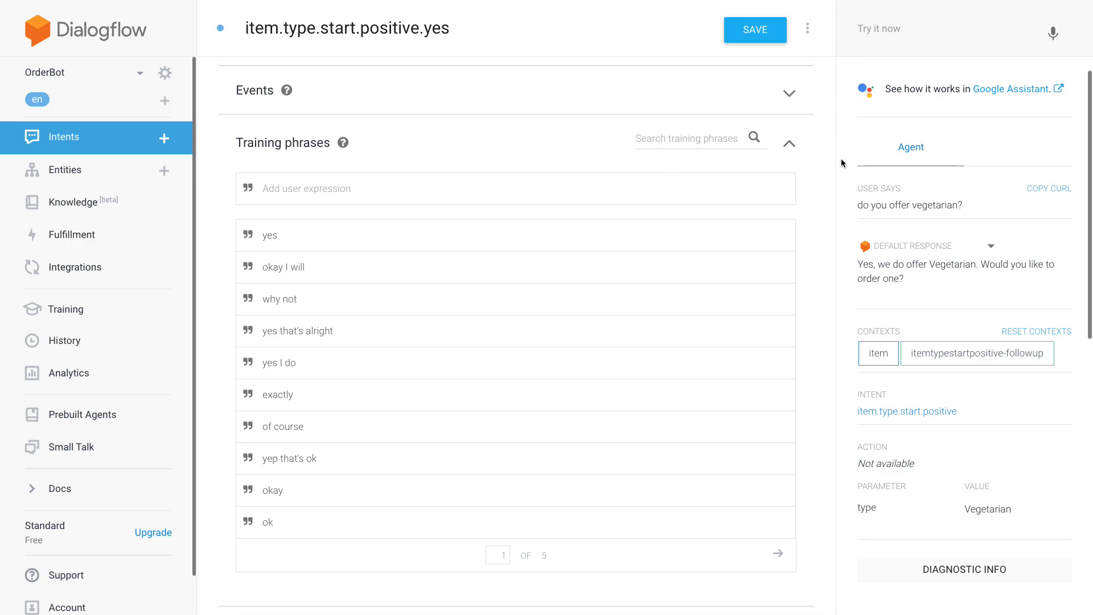
{"action": "scroll", "coordinate": [504, 316], "scroll_direction": "up", "scroll_amount": 3}
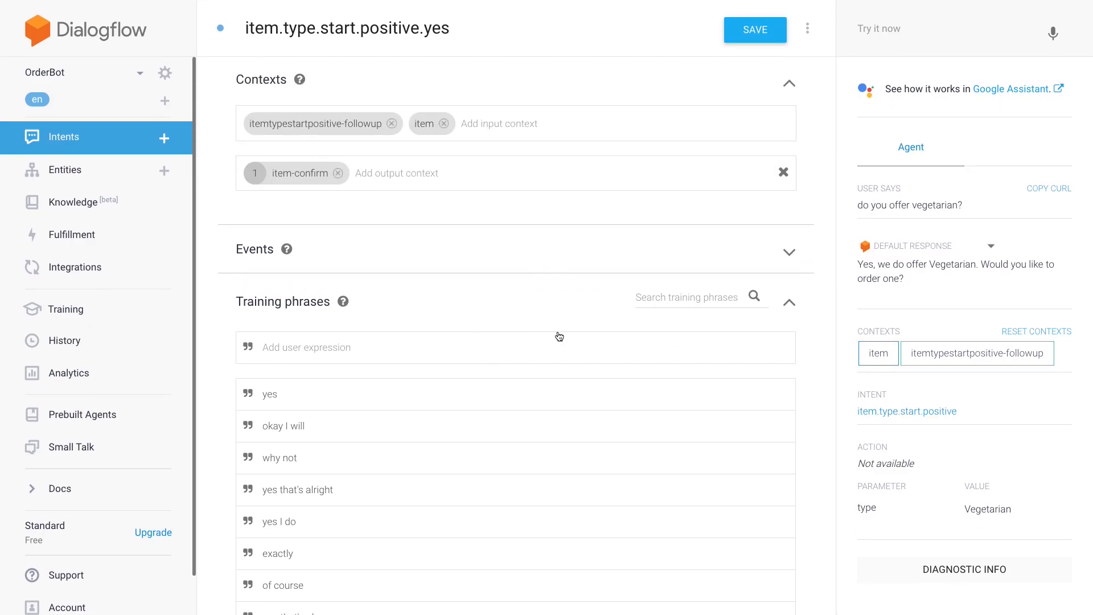
{"action": "type", "text": "give me 3 please"}
{"action": "double_click", "coordinate": [301, 348]}
{"action": "left_click", "coordinate": [418, 410]}
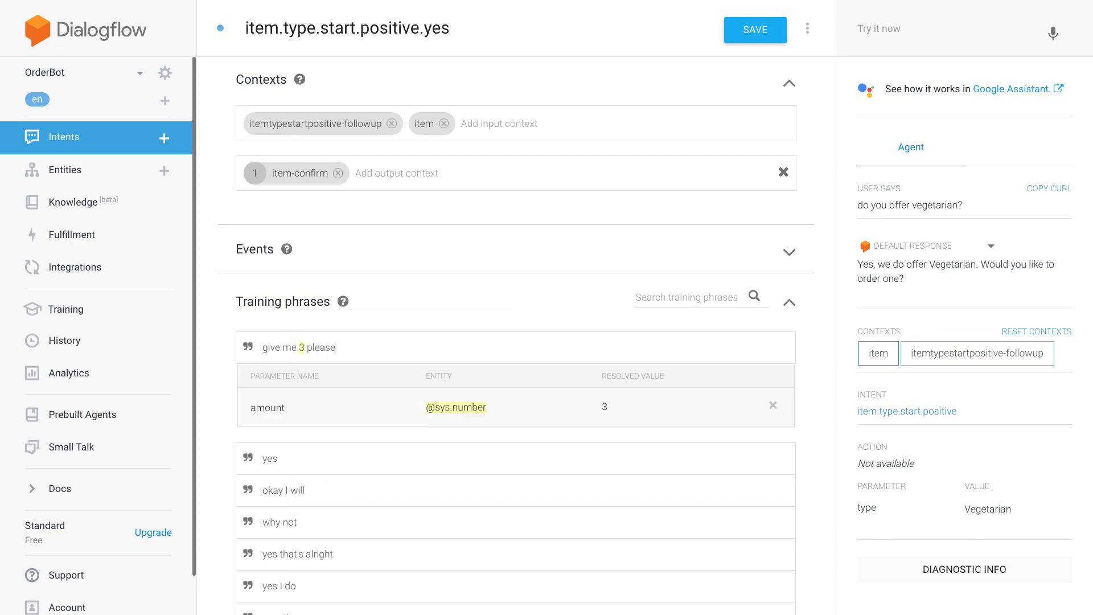
{"action": "key", "text": "Return"}
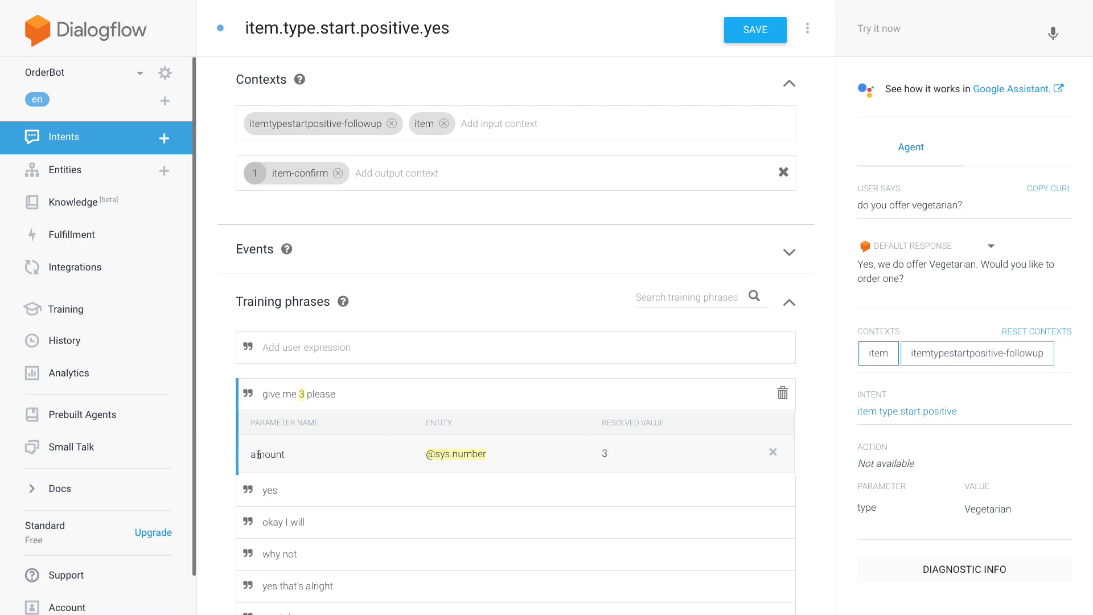
{"action": "type", "text": "three please"}
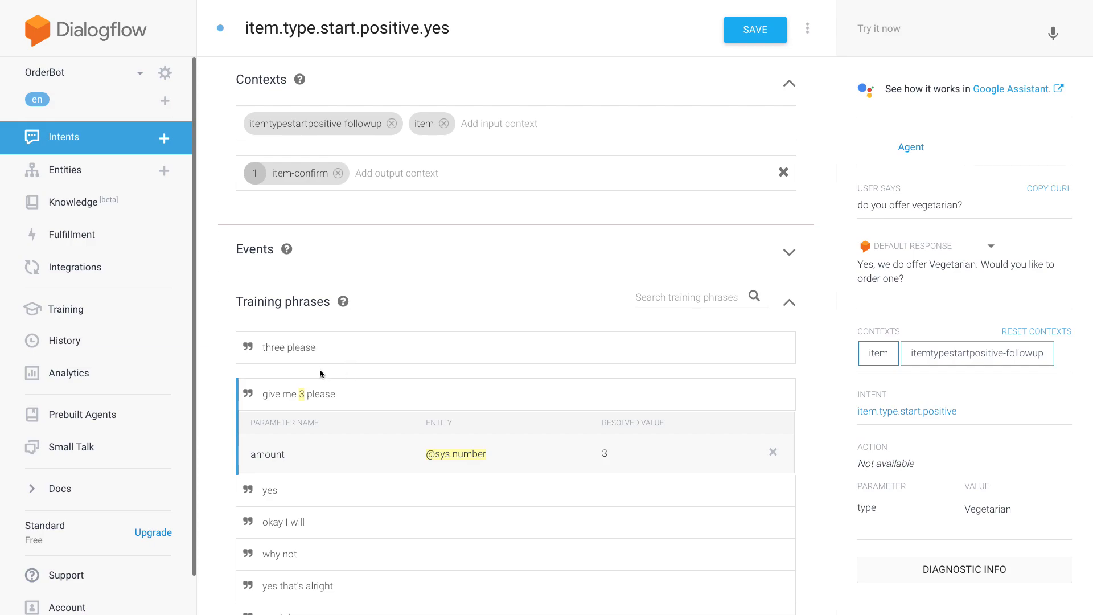
{"action": "double_click", "coordinate": [267, 348]}
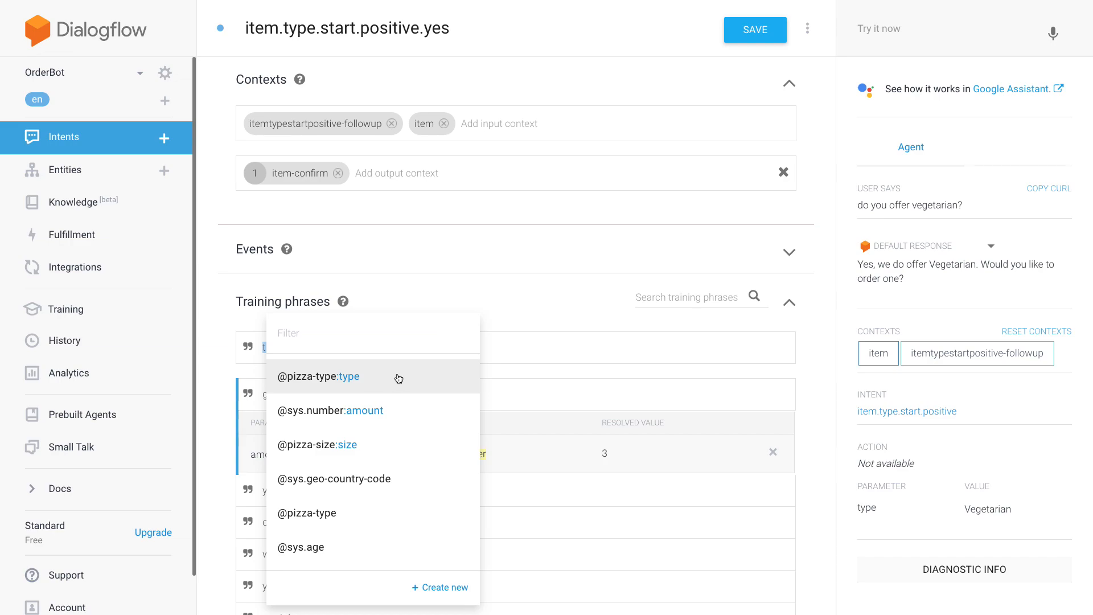
{"action": "left_click", "coordinate": [399, 379]}
{"action": "left_click", "coordinate": [274, 347]}
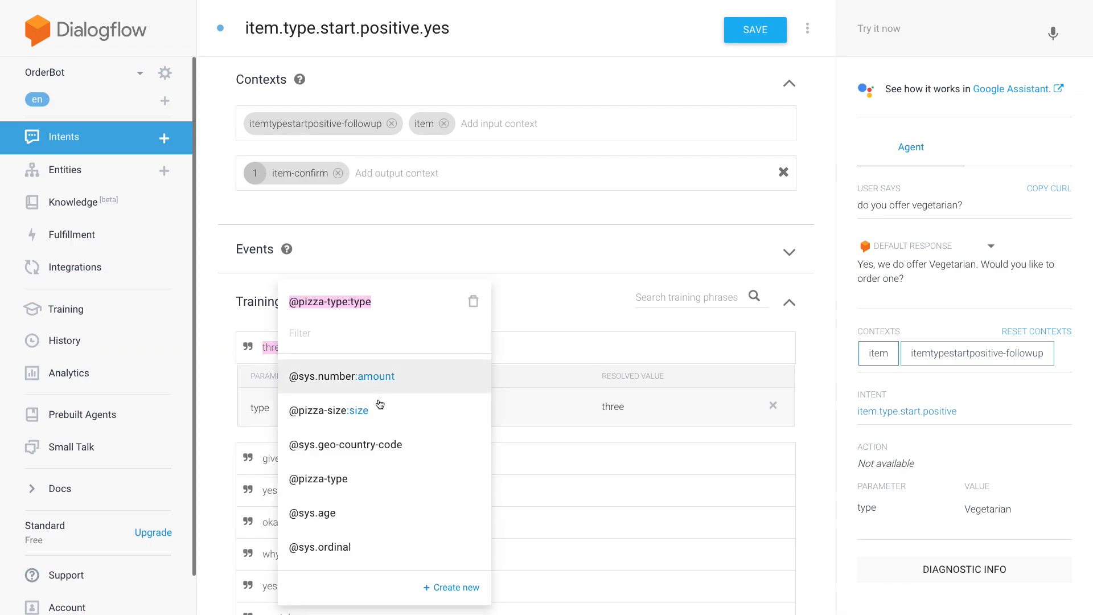
{"action": "left_click", "coordinate": [401, 378]}
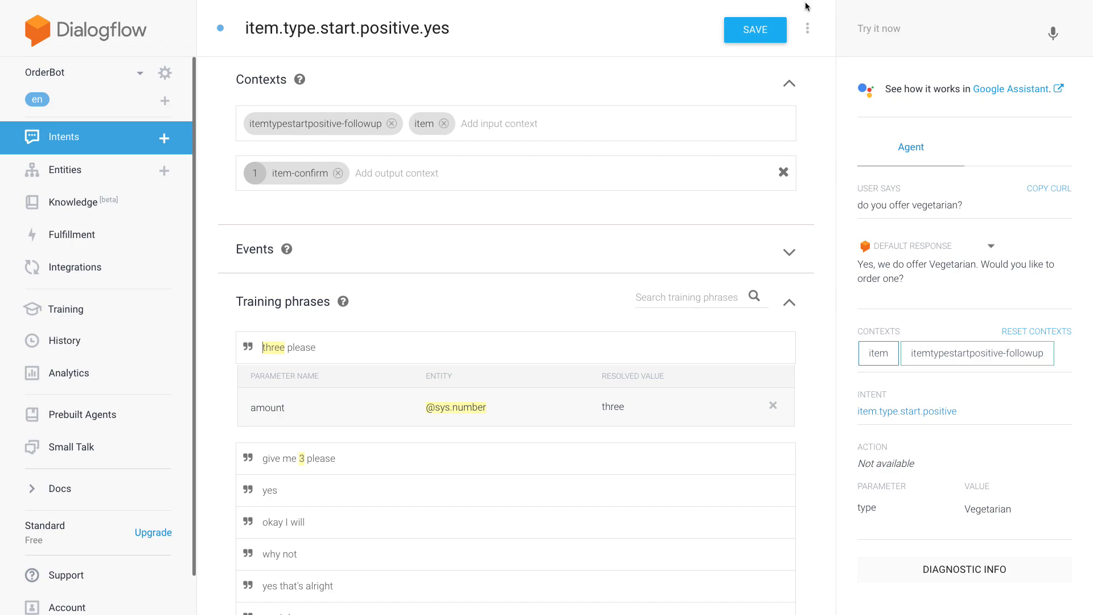
{"action": "left_click", "coordinate": [769, 27]}
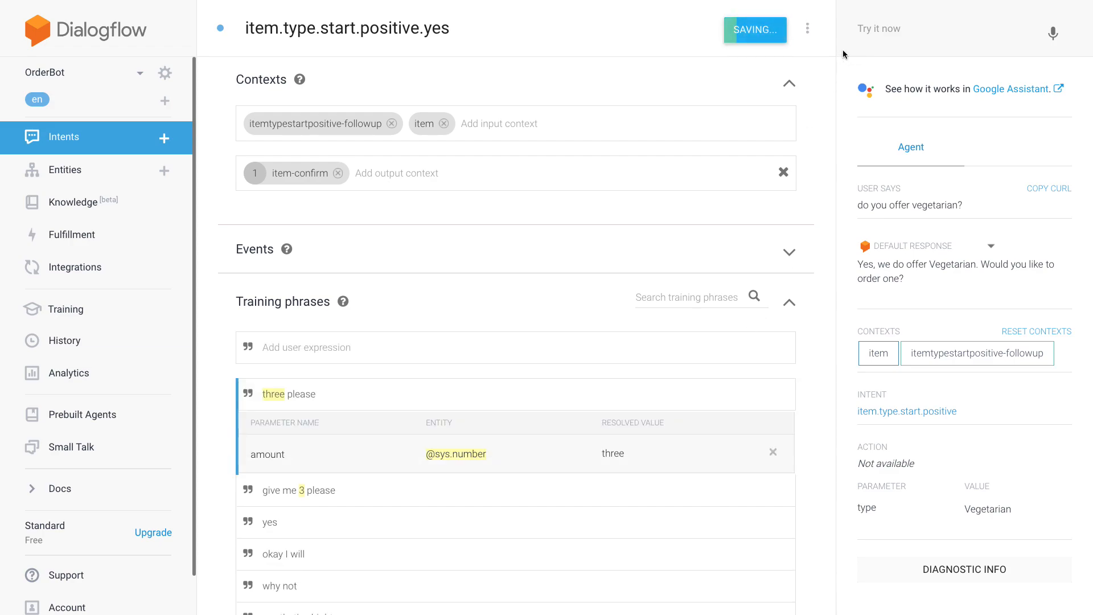
- Reset the test conversation's contexts and ask the agent "do you offer pepperoni?"
{"action": "left_click", "coordinate": [884, 31]}
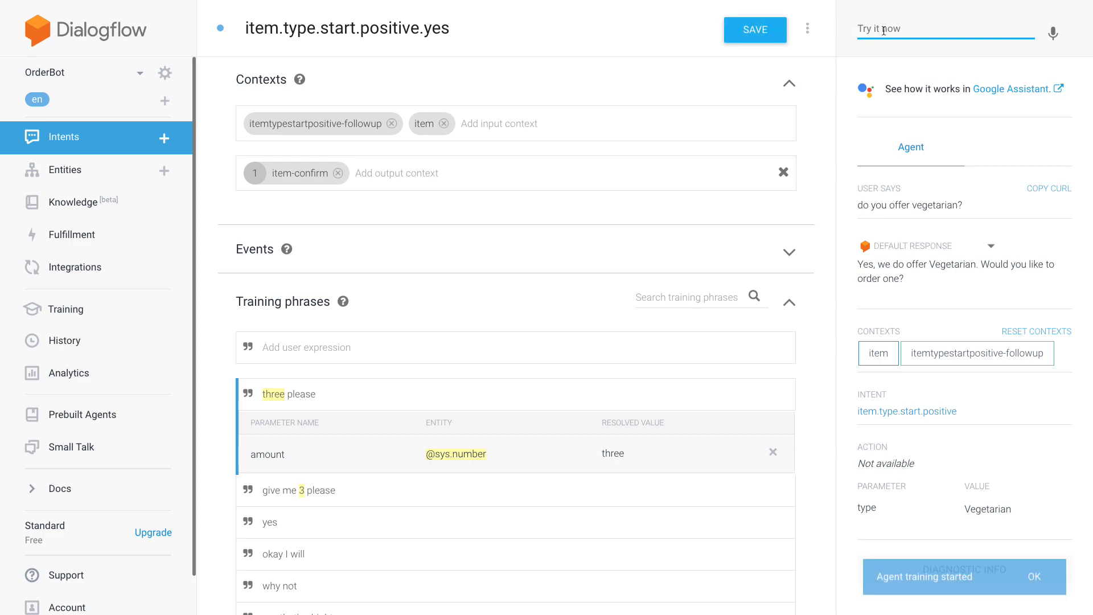
{"action": "left_click", "coordinate": [1019, 331]}
{"action": "left_click", "coordinate": [870, 46]}
{"action": "type", "text": "do"}
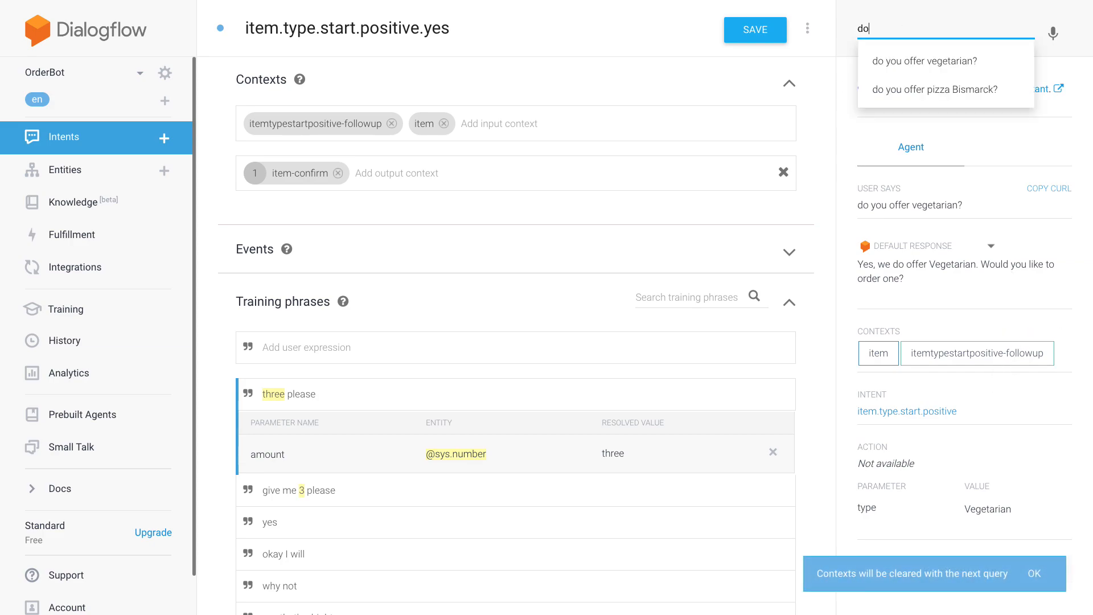
{"action": "key", "text": "Down"}
{"action": "key", "text": "Left"}
{"action": "key", "text": "ctrl+shift+Left"}
{"action": "type", "text": "peppero"}
{"action": "type", "text": "ni"}
{"action": "key", "text": "Return"}
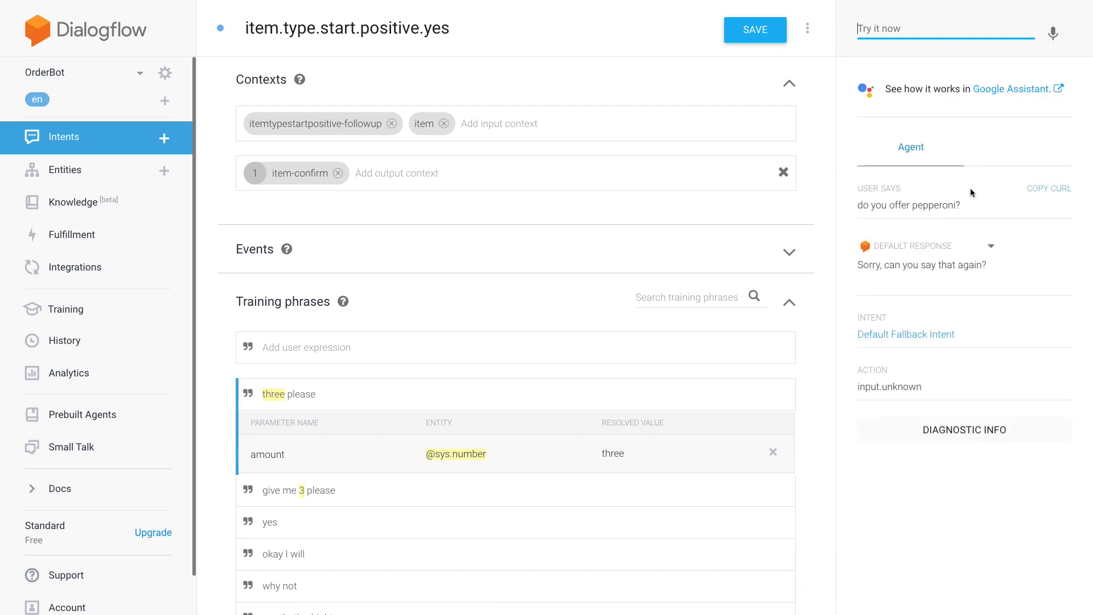
- Resend "do you offer pepperoni?" to the agent several times and check which intent is matched
{"action": "left_click_drag", "start_coordinate": [971, 204], "coordinate": [854, 206]}
{"action": "key", "text": "ctrl+c"}
{"action": "left_click", "coordinate": [888, 31]}
{"action": "key", "text": "ctrl+v"}
{"action": "key", "text": "Return"}
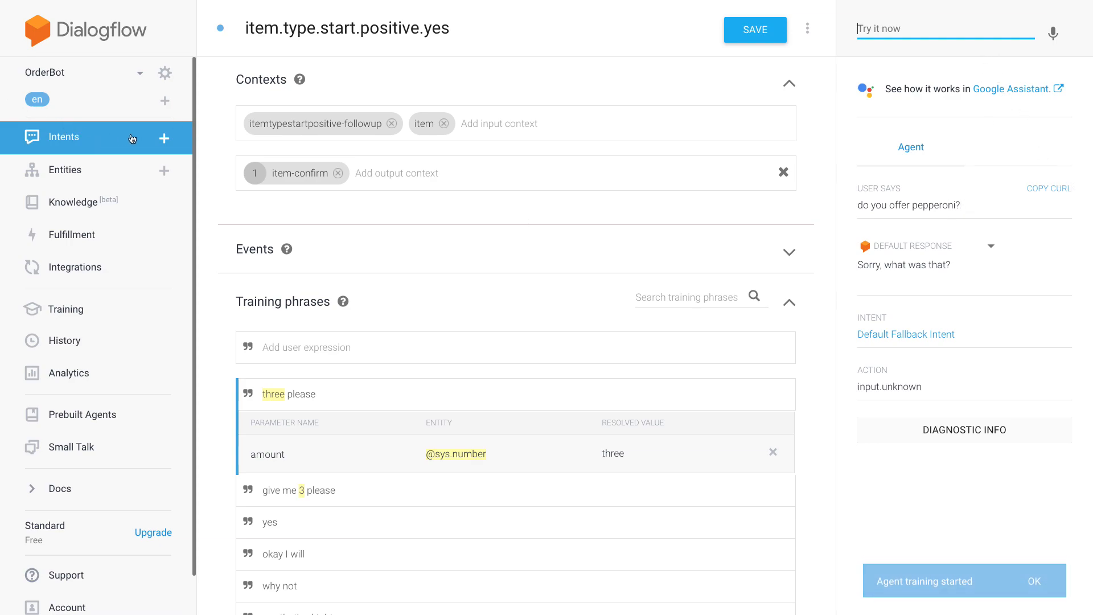
{"action": "triple_click", "coordinate": [860, 206]}
{"action": "key", "text": "ctrl+c"}
{"action": "left_click", "coordinate": [899, 36]}
{"action": "key", "text": "ctrl+v"}
{"action": "key", "text": "Return"}
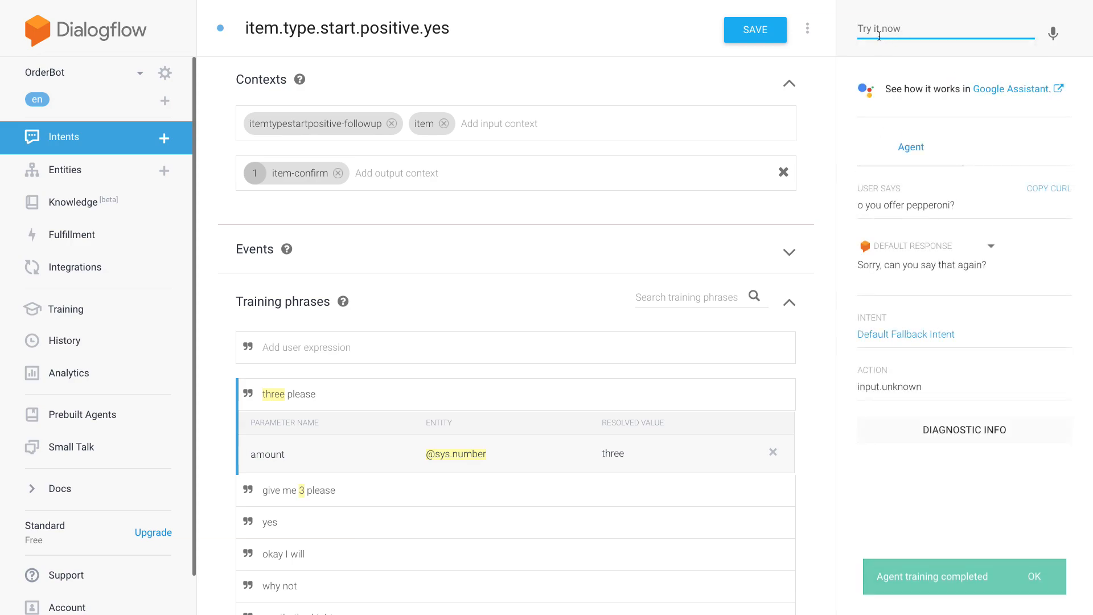
{"action": "type", "text": "do"}
{"action": "key", "text": "Down"}
{"action": "key", "text": "Return"}
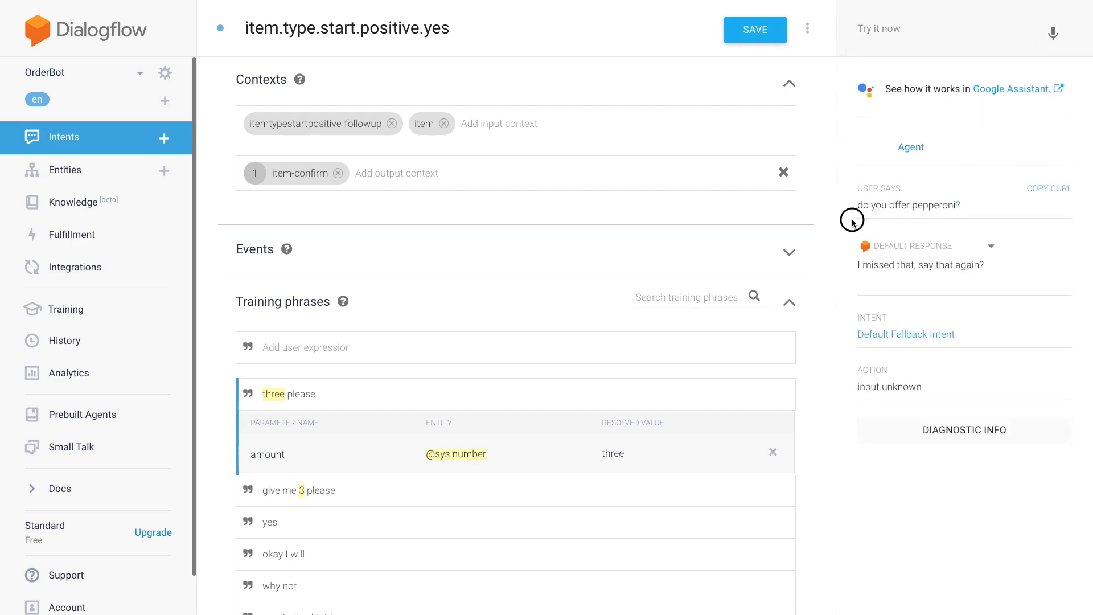
- Copy the tested question "do you offer pepperoni?" into the training phrases of the item.type.start.positive intent
{"action": "triple_click", "coordinate": [855, 209]}
{"action": "key", "text": "ctrl+c"}
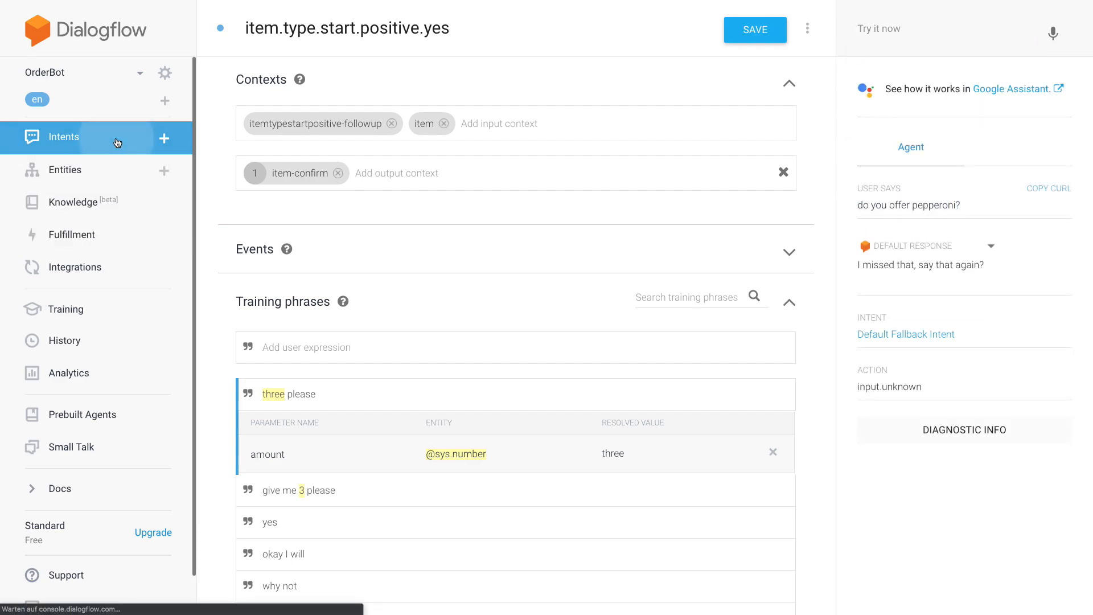
{"action": "left_click", "coordinate": [114, 136]}
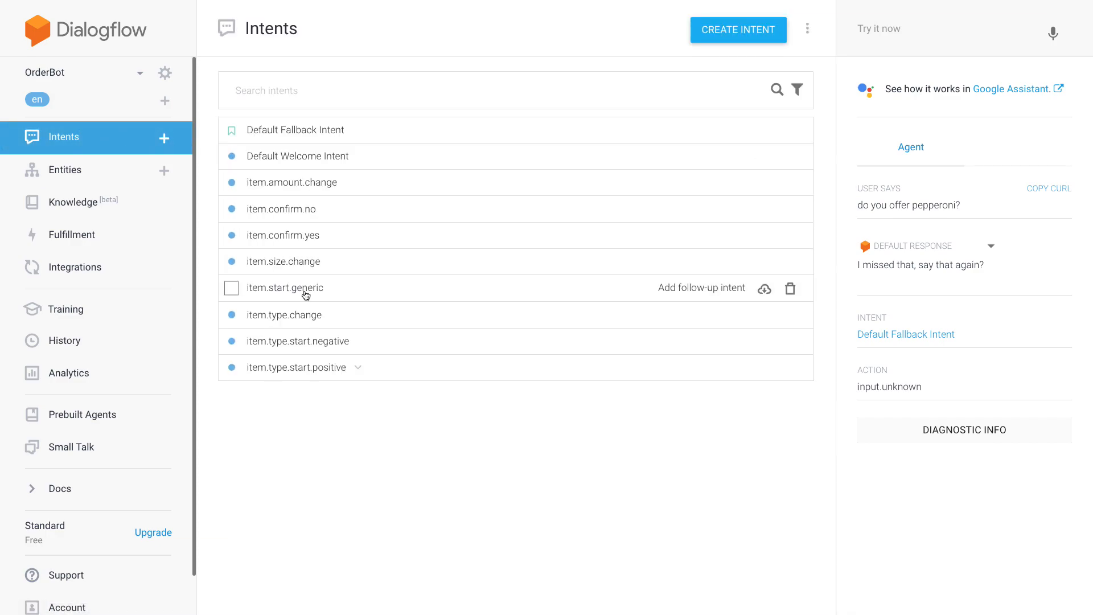
{"action": "left_click", "coordinate": [302, 367]}
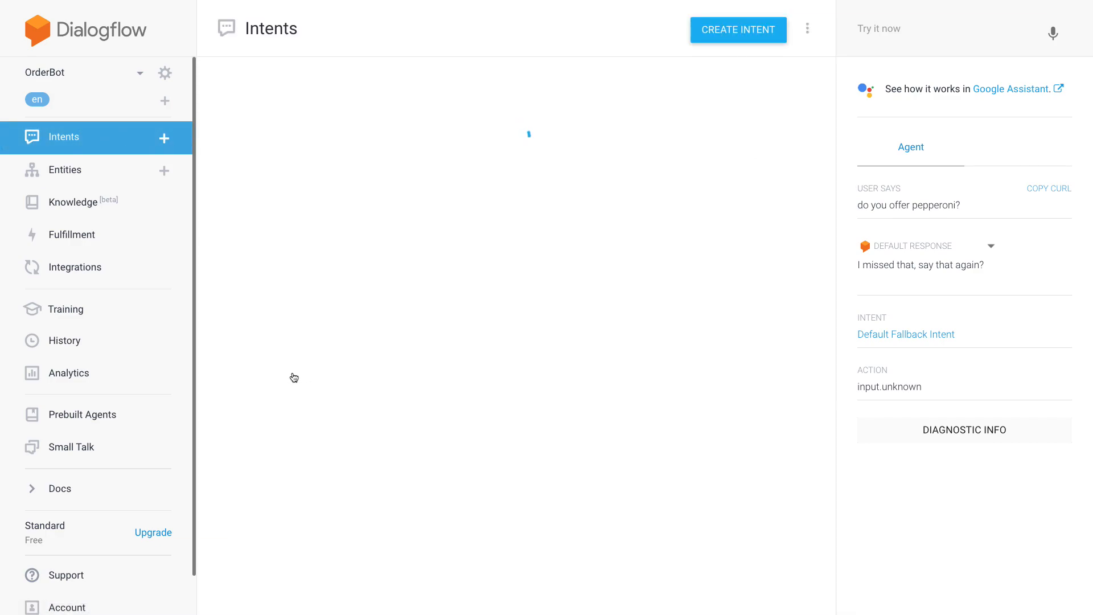
{"action": "left_click", "coordinate": [354, 354]}
{"action": "key", "text": "ctrl+v"}
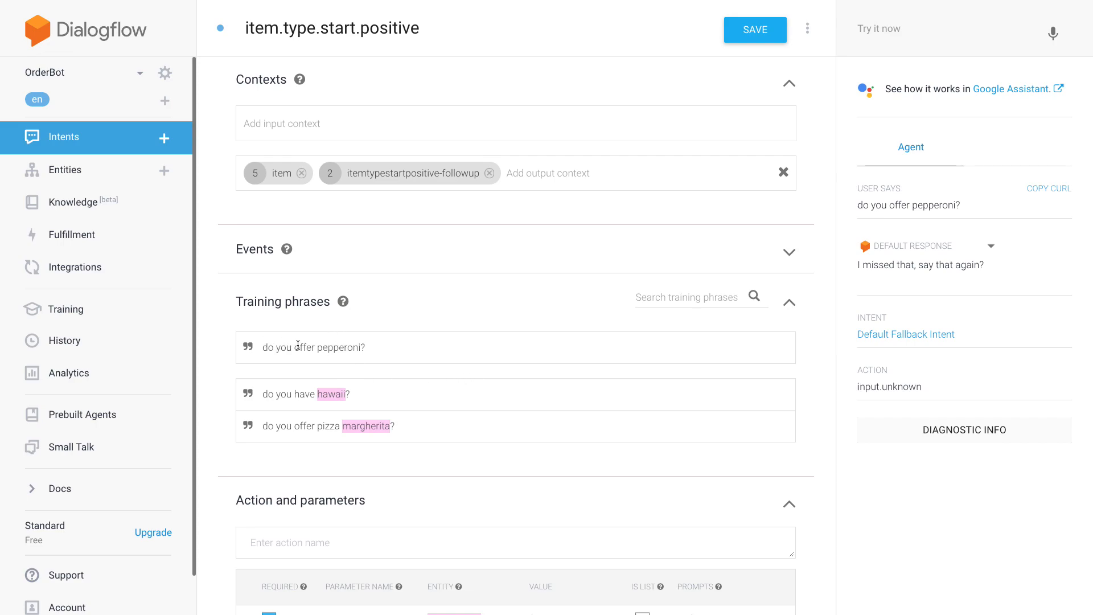
{"action": "left_click", "coordinate": [328, 424]}
{"action": "double_click", "coordinate": [328, 424]}
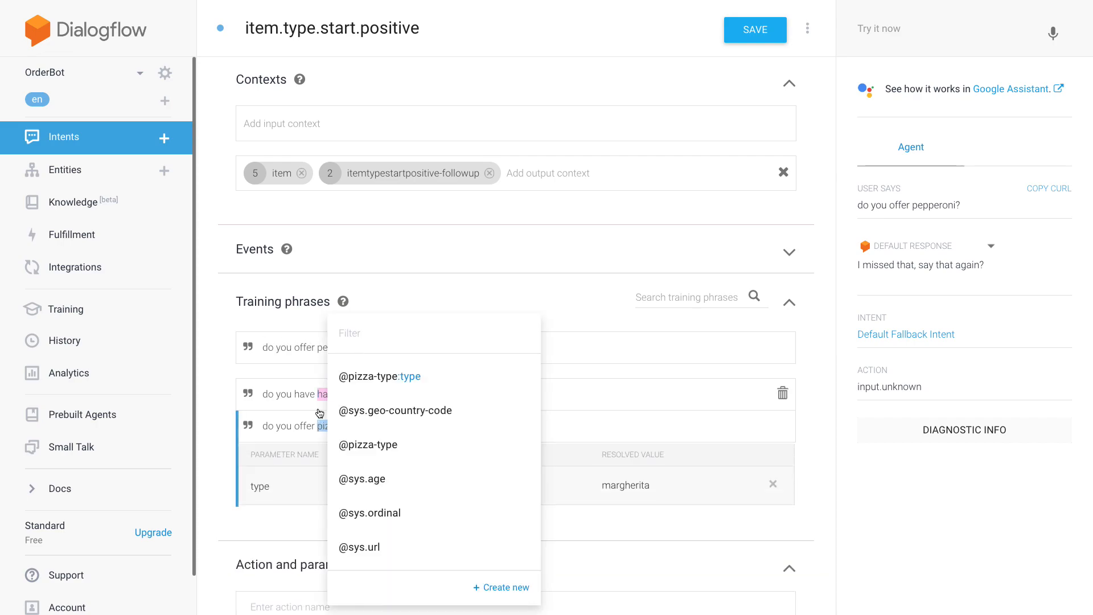
{"action": "left_click", "coordinate": [227, 363]}
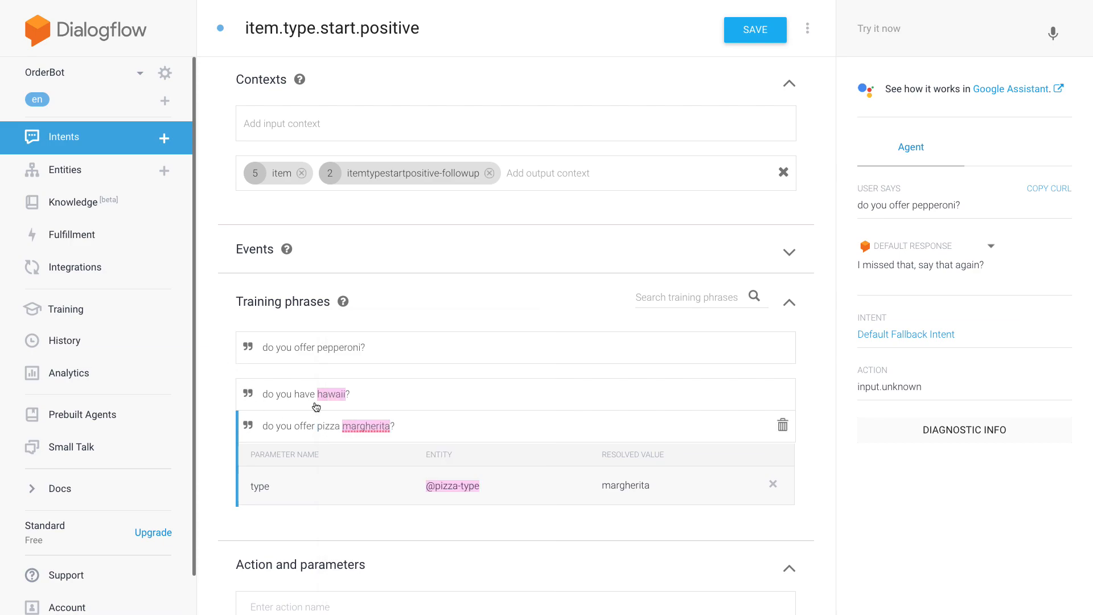
{"action": "double_click", "coordinate": [363, 431]}
{"action": "left_click_drag", "start_coordinate": [317, 347], "coordinate": [334, 347]}
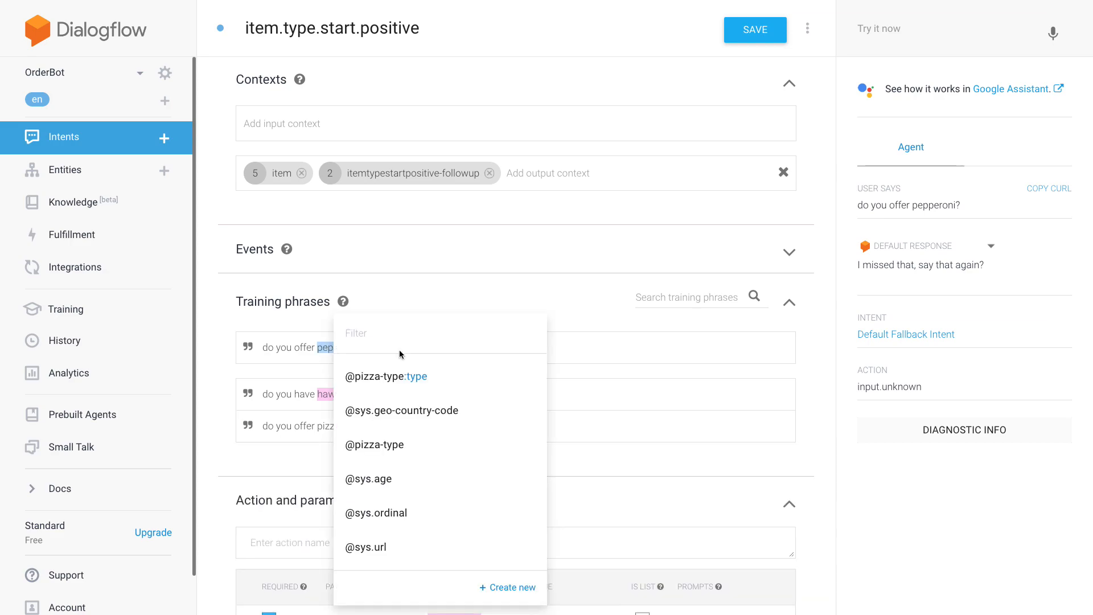
{"action": "left_click", "coordinate": [451, 376]}
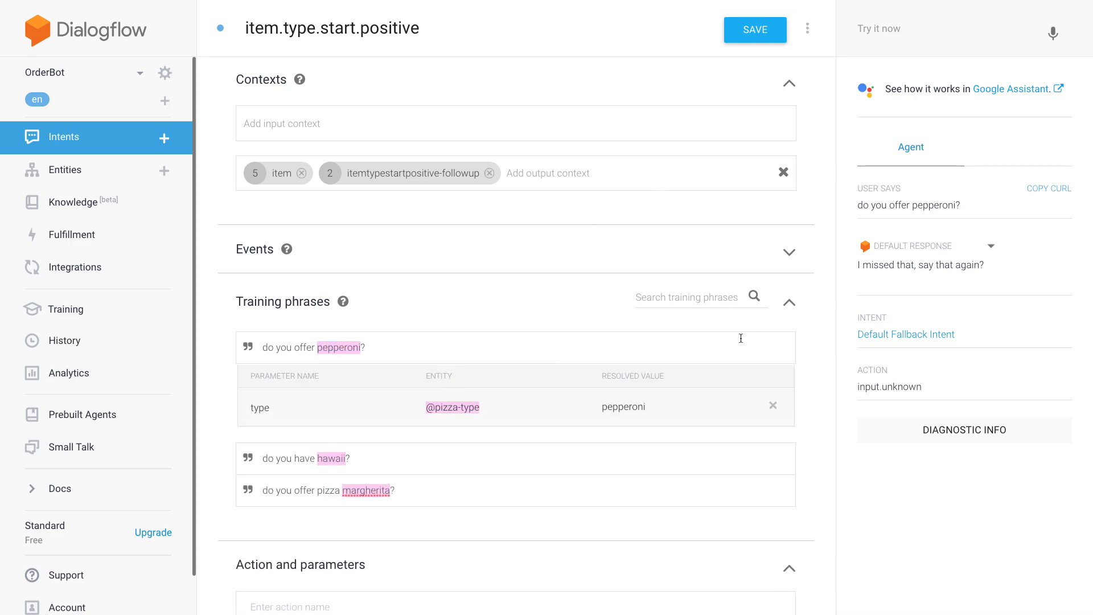
{"action": "left_click", "coordinate": [763, 19]}
{"action": "left_click", "coordinate": [106, 137]}
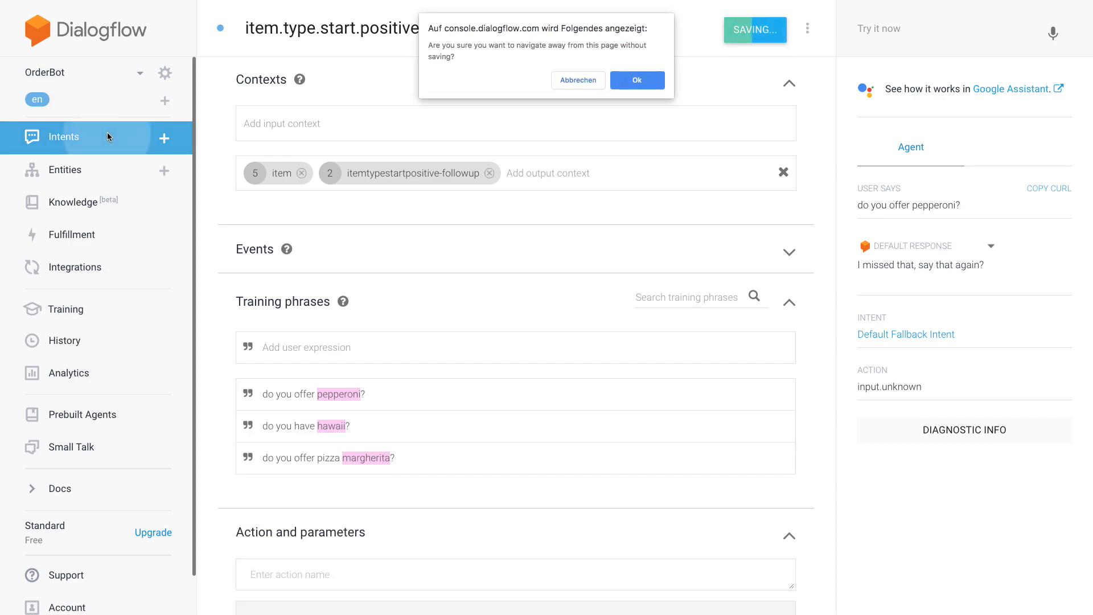
{"action": "left_click", "coordinate": [599, 84]}
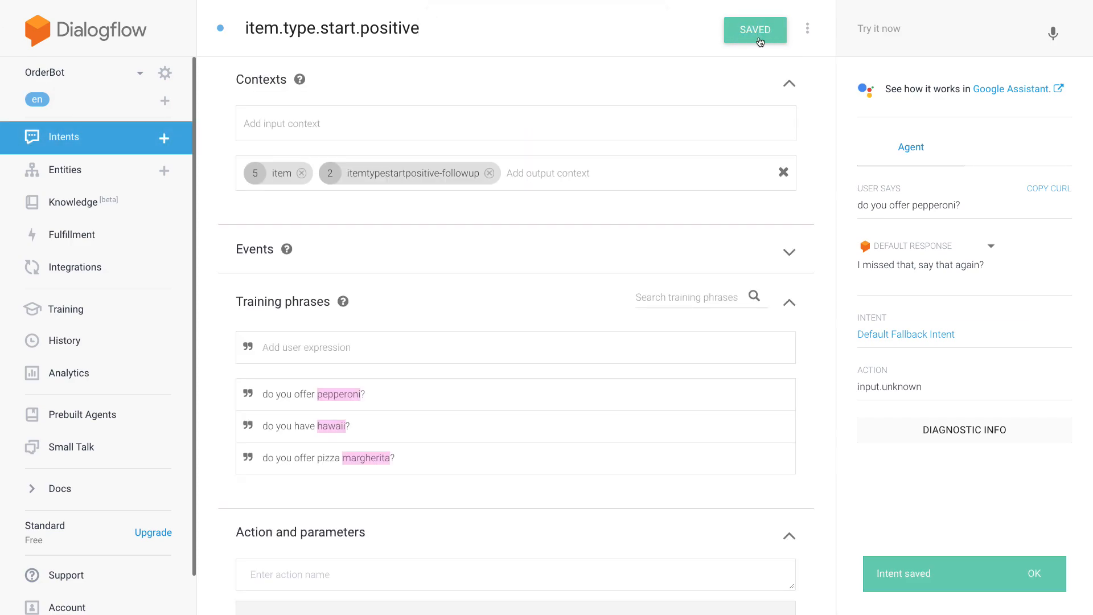
- Add a "no" follow-up intent to item.type.start.positive
{"action": "left_click", "coordinate": [94, 139]}
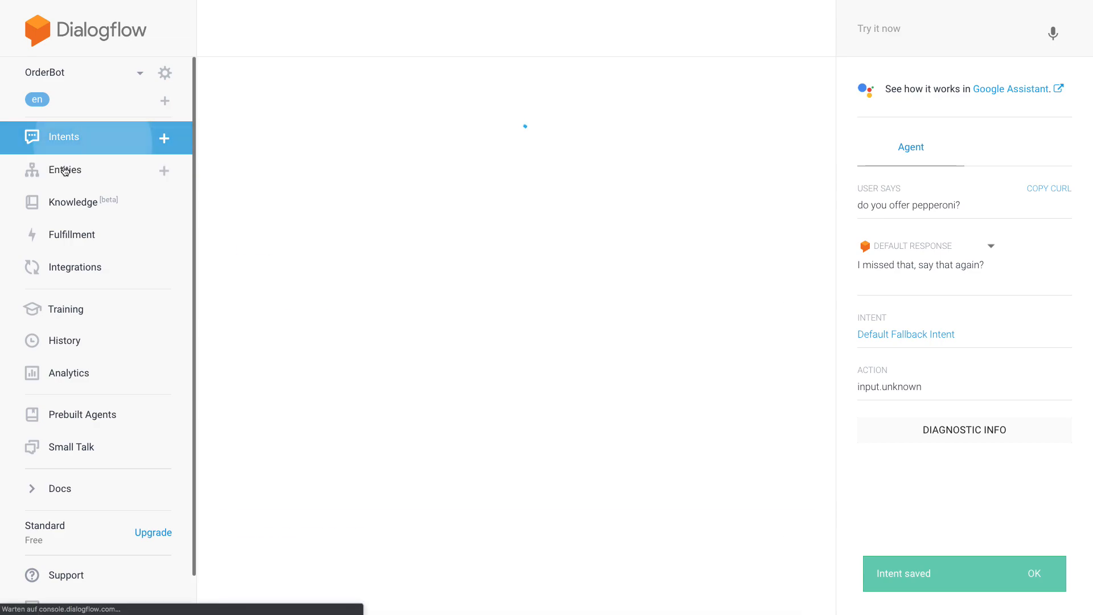
{"action": "left_click", "coordinate": [360, 368]}
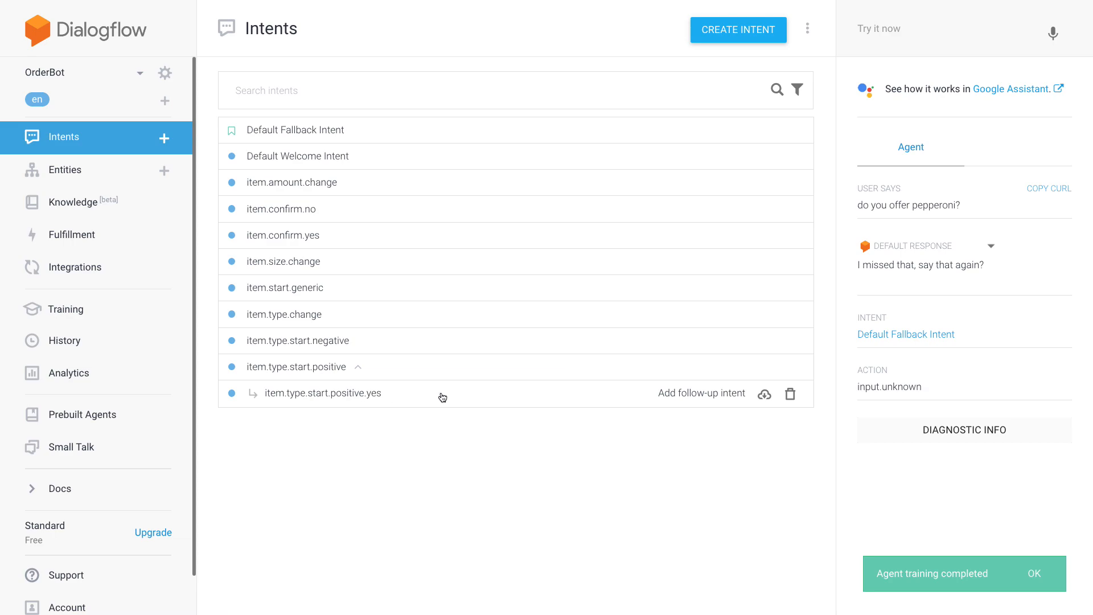
{"action": "left_click", "coordinate": [736, 374]}
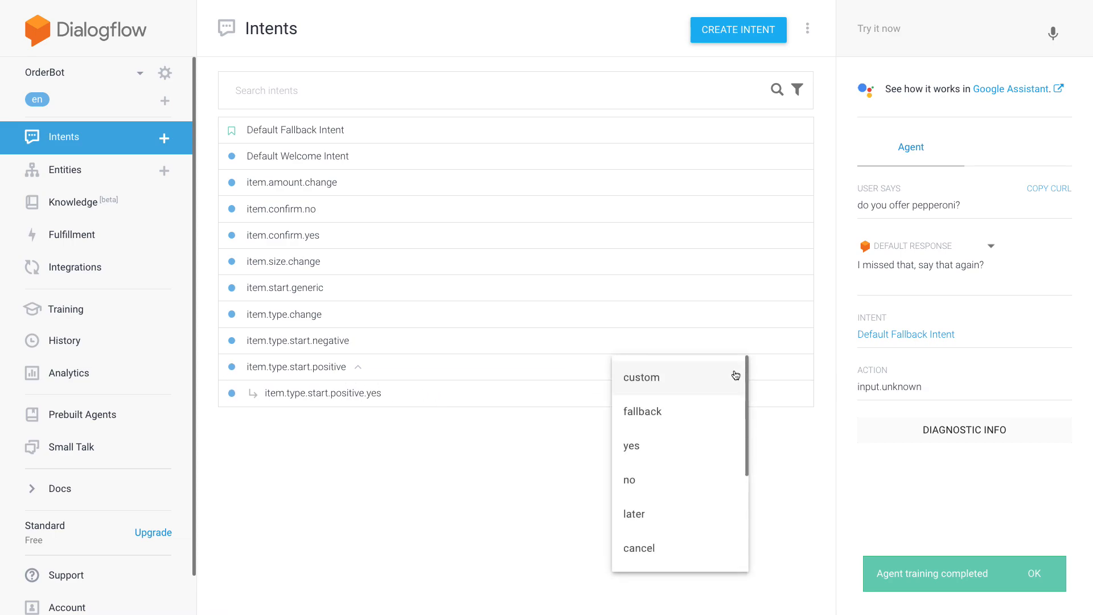
{"action": "left_click", "coordinate": [660, 477]}
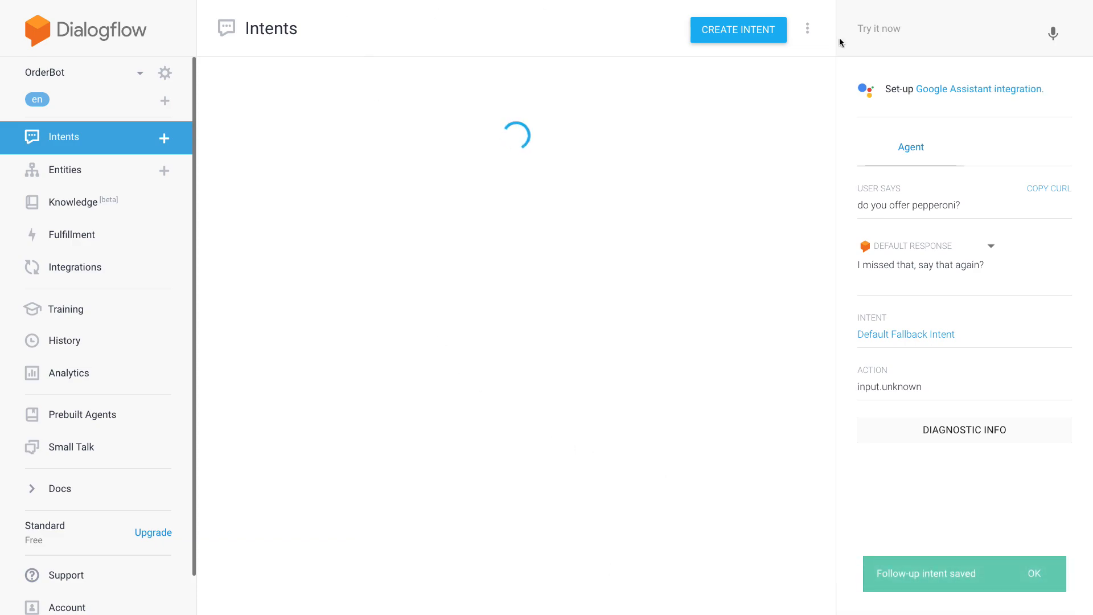
- Test the agent with "do you offer vegetarian?"
{"action": "left_click", "coordinate": [954, 32]}
{"action": "type", "text": "do you"}
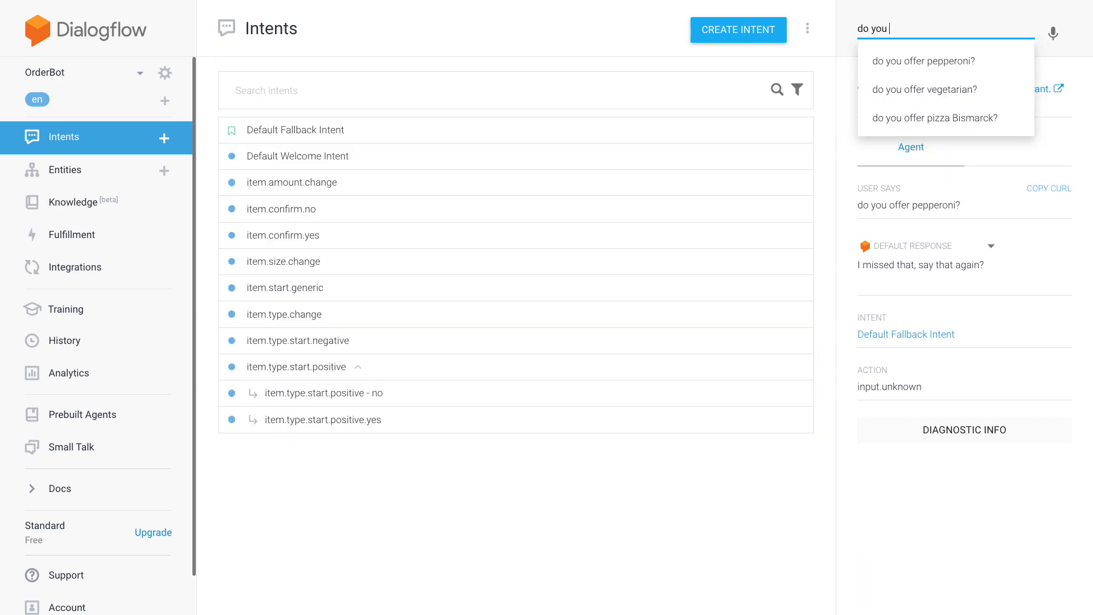
{"action": "key", "text": "Down"}
{"action": "key", "text": "Return"}
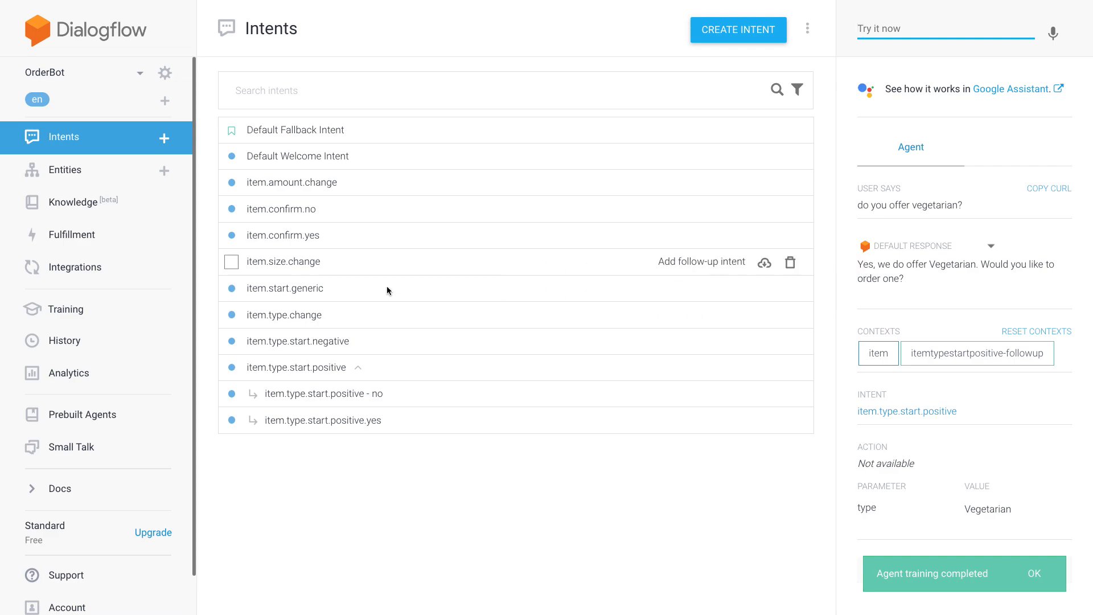
- Open the new "no" follow-up intent and rename it item.type.start.positive.no
{"action": "left_click", "coordinate": [376, 397]}
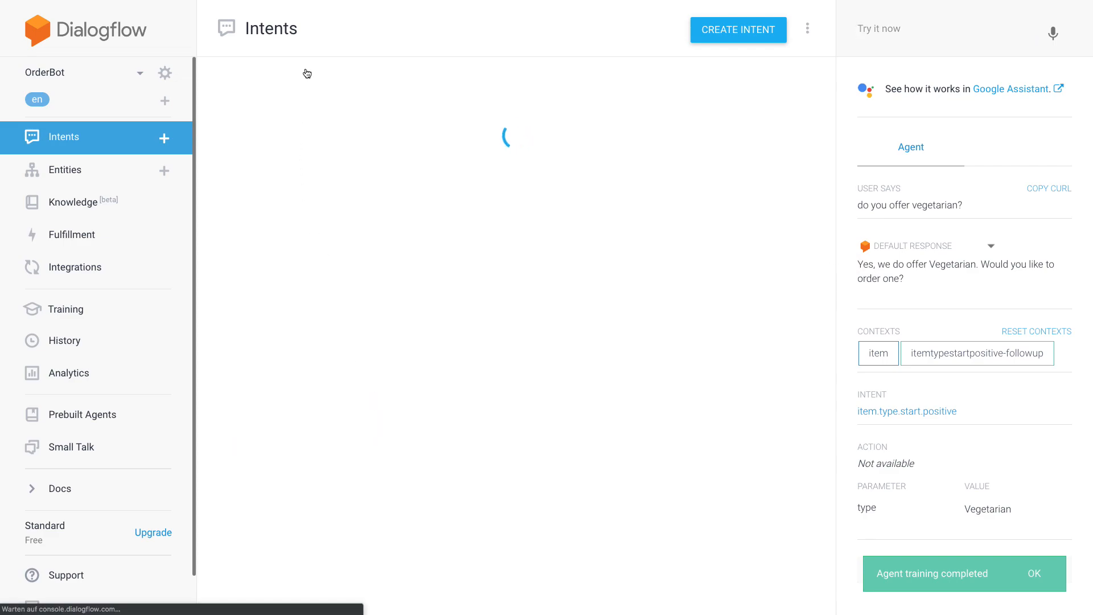
{"action": "left_click_drag", "start_coordinate": [420, 28], "coordinate": [433, 28]}
{"action": "type", "text": ".type.start.positive.no"}
{"action": "left_click", "coordinate": [211, 84]}
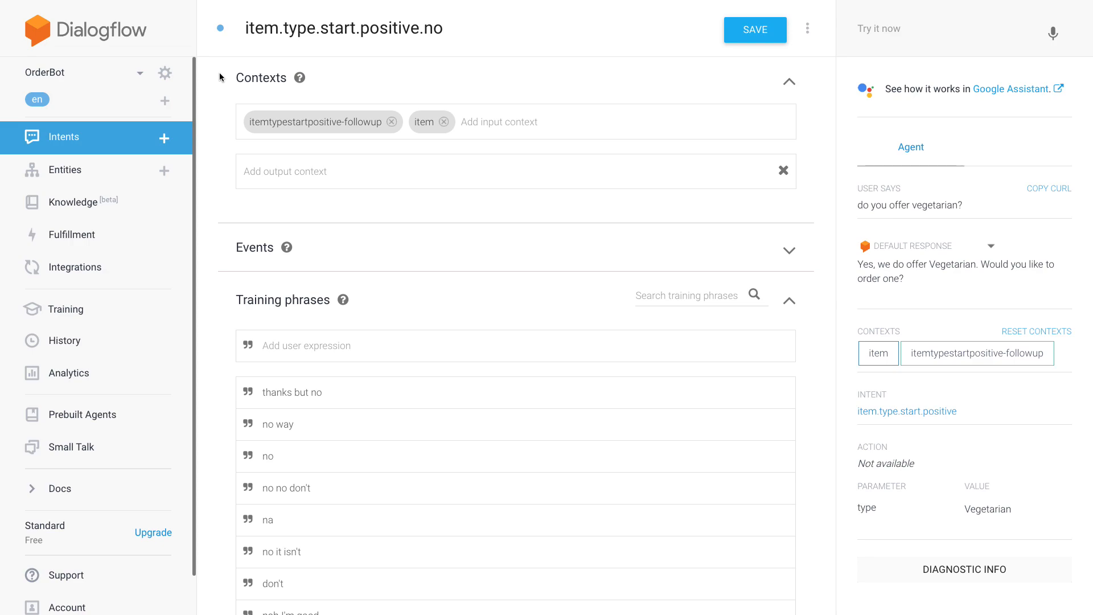
- Clear the action name of the item.type.start.positive.no intent
{"action": "scroll", "coordinate": [220, 77], "scroll_direction": "down", "scroll_amount": 12}
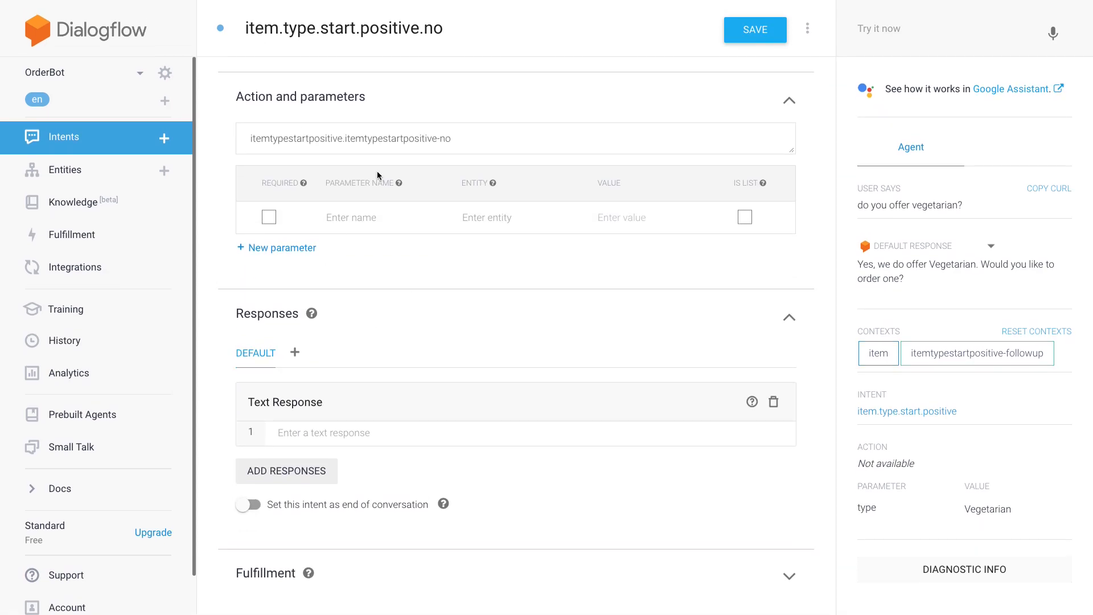
{"action": "left_click", "coordinate": [484, 138]}
{"action": "key", "text": "ctrl+a"}
{"action": "key", "text": "BackSpace"}
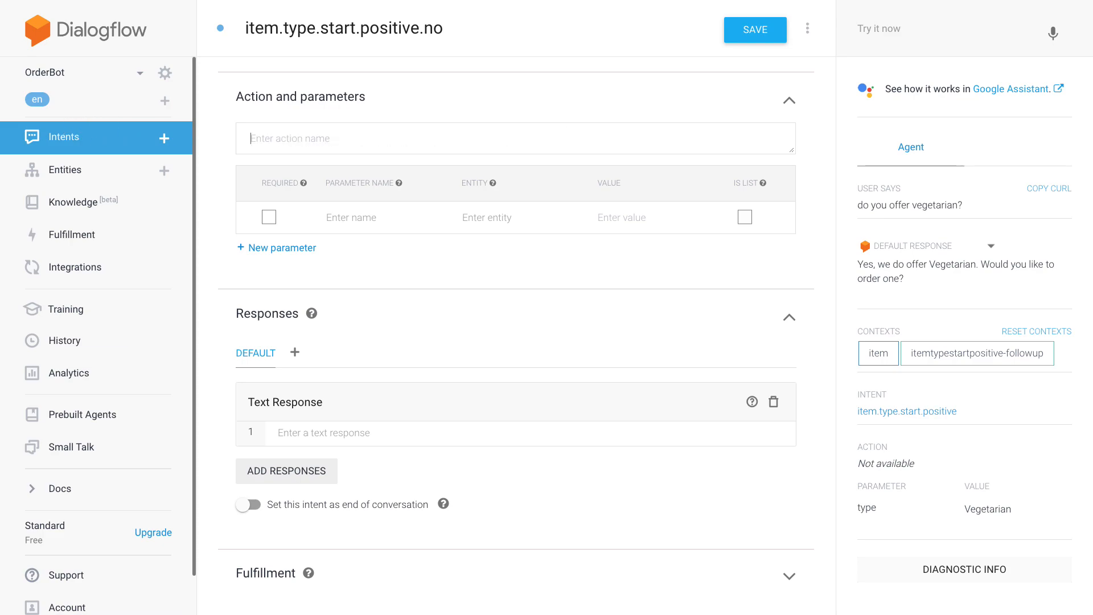
- Add the text response "No worries, what else would you like to order?" to item.type.start.positive.no and save the intent
{"action": "left_click", "coordinate": [359, 435]}
{"action": "type", "text": "No worries"}
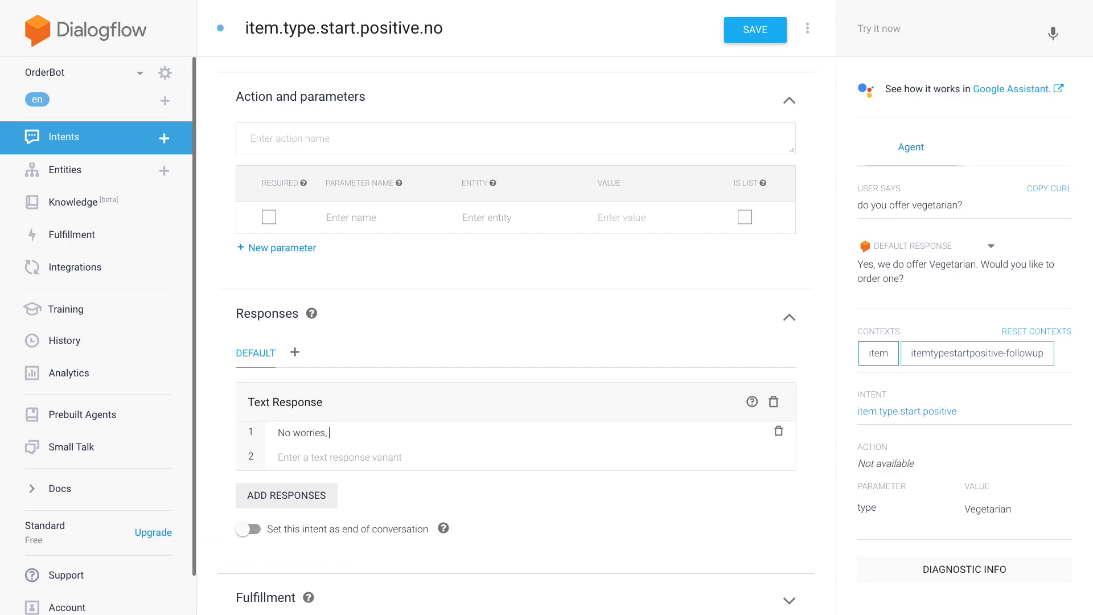
{"action": "type", "text": ", what"}
{"action": "key", "text": "BackSpace"}
{"action": "key", "text": "BackSpace"}
{"action": "key", "text": "BackSpace"}
{"action": "key", "text": "BackSpace"}
{"action": "type", "text": "what woul"}
{"action": "type", "text": "else "}
{"action": "type", "text": " you like to roder"}
{"action": "key", "text": "BackSpace"}
{"action": "key", "text": "BackSpace"}
{"action": "key", "text": "BackSpace"}
{"action": "key", "text": "BackSpace"}
{"action": "key", "text": "BackSpace"}
{"action": "type", "text": "order?"}
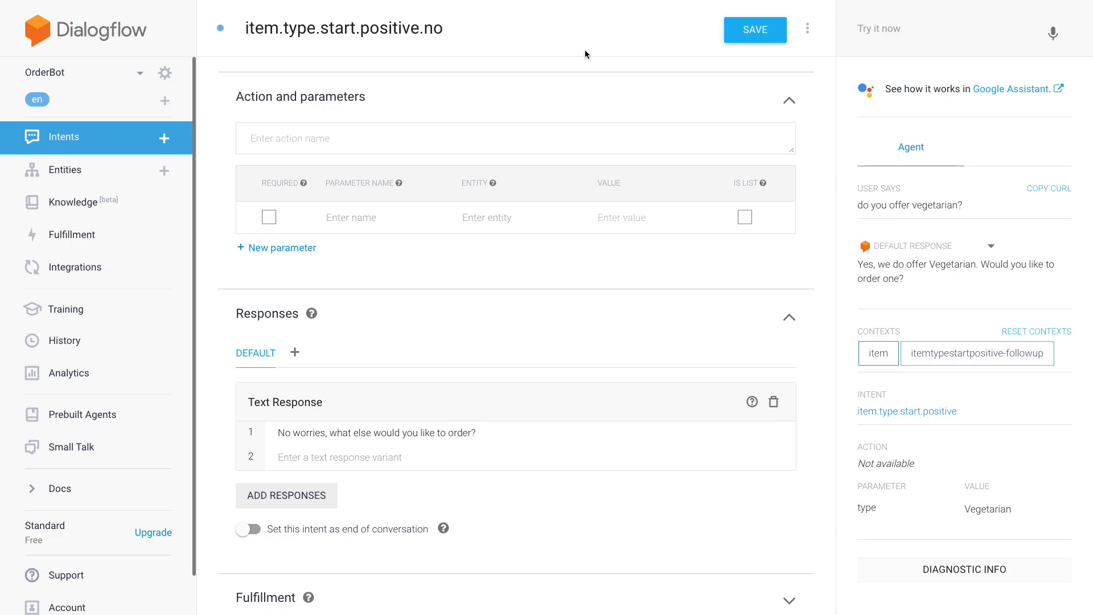
{"action": "left_click", "coordinate": [756, 29]}
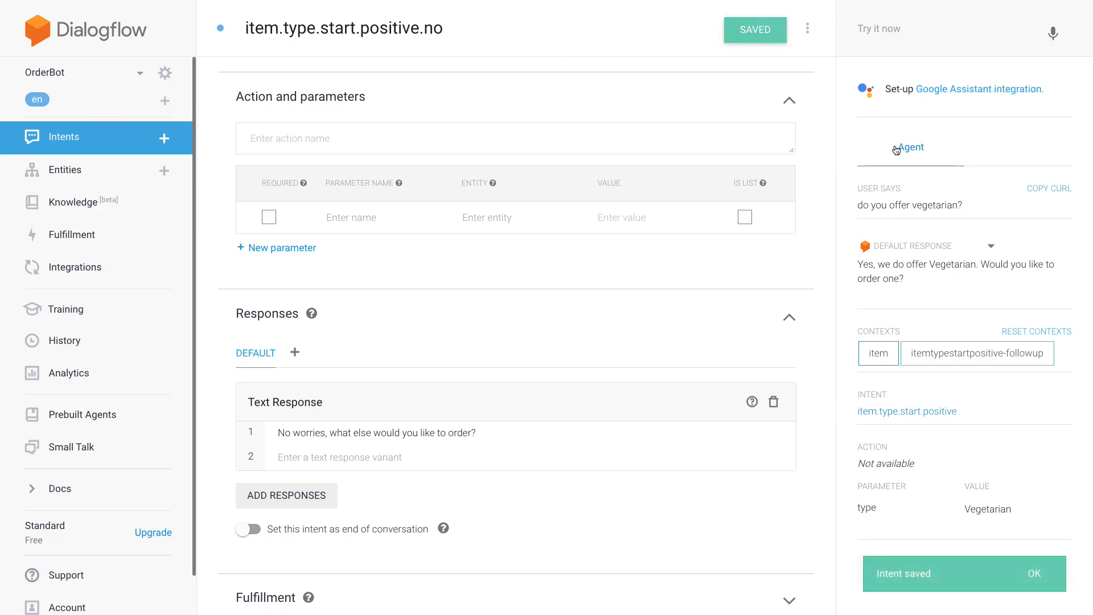
- Test the agent with "do you offer vegetarian?" and answer its question with "no"
{"action": "left_click", "coordinate": [911, 32]}
{"action": "left_click", "coordinate": [1014, 334]}
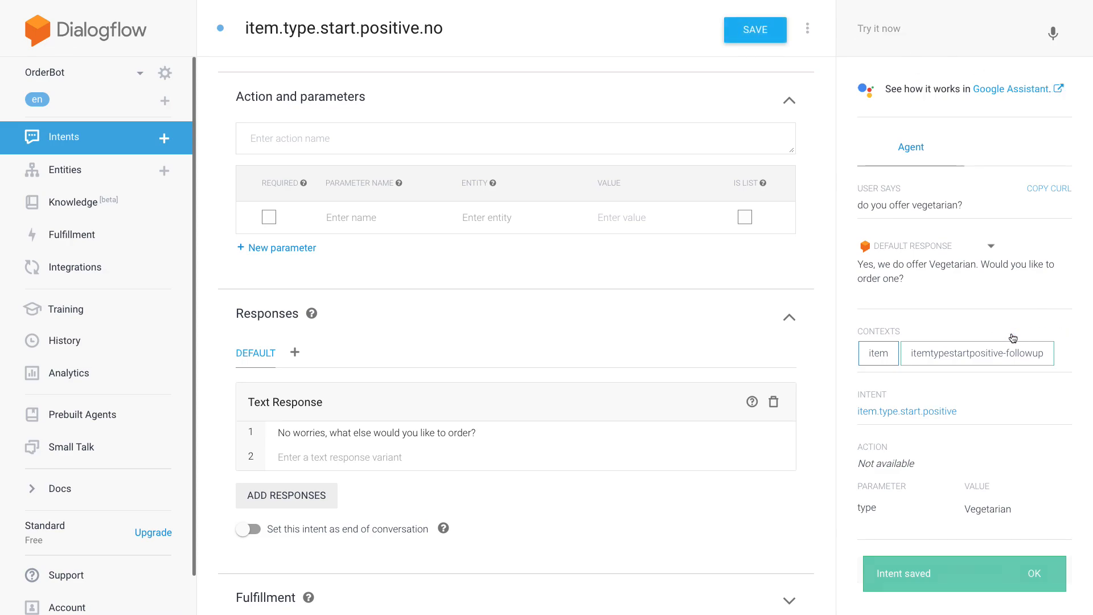
{"action": "left_click", "coordinate": [966, 29]}
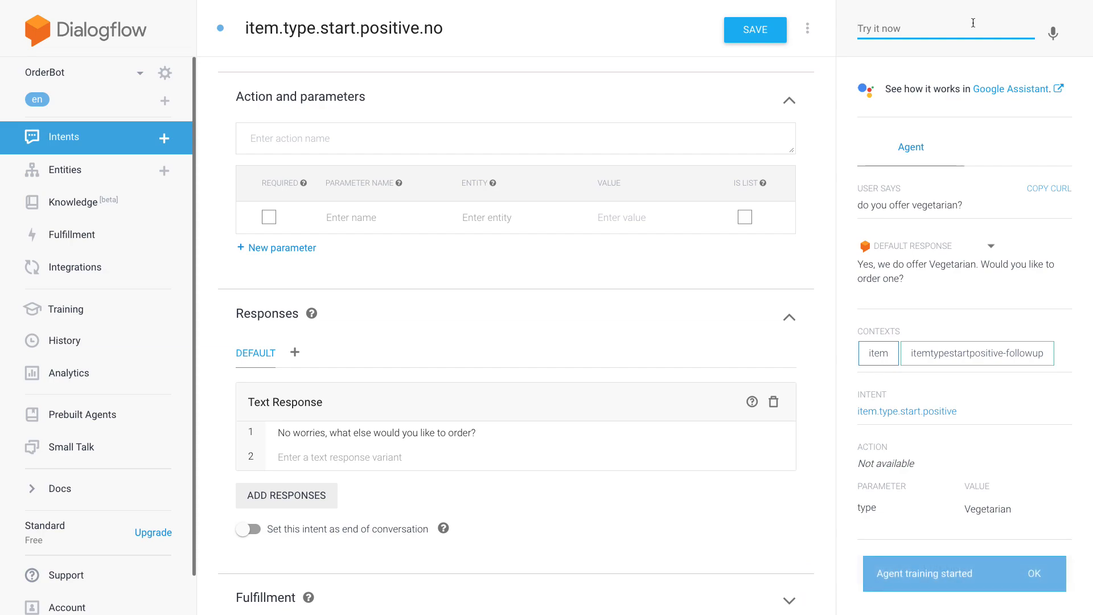
{"action": "type", "text": "do"}
{"action": "key", "text": "Down"}
{"action": "key", "text": "Return"}
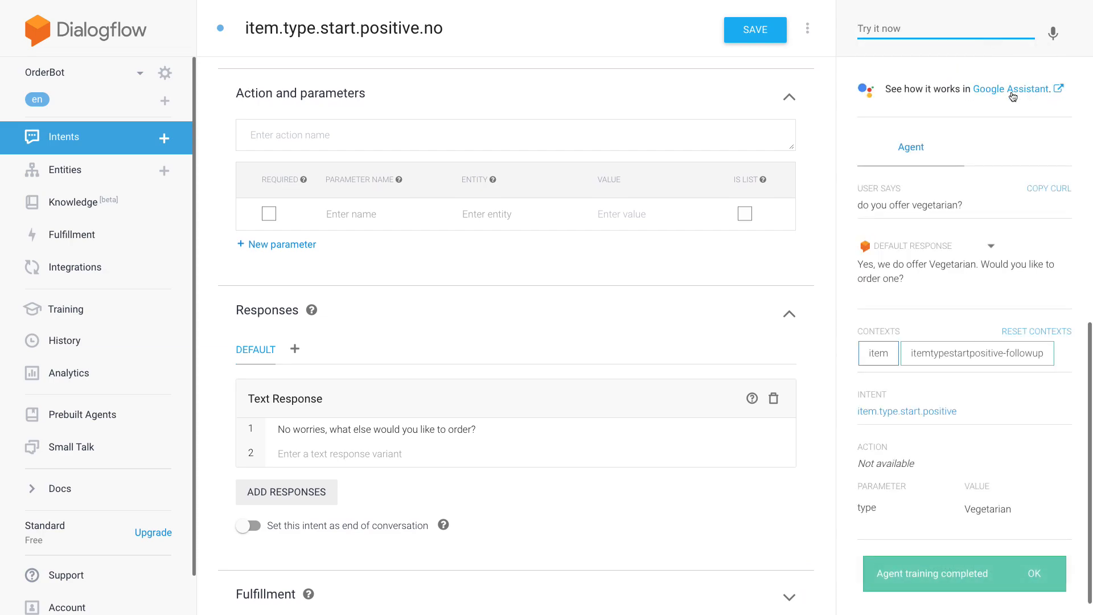
{"action": "type", "text": "no"}
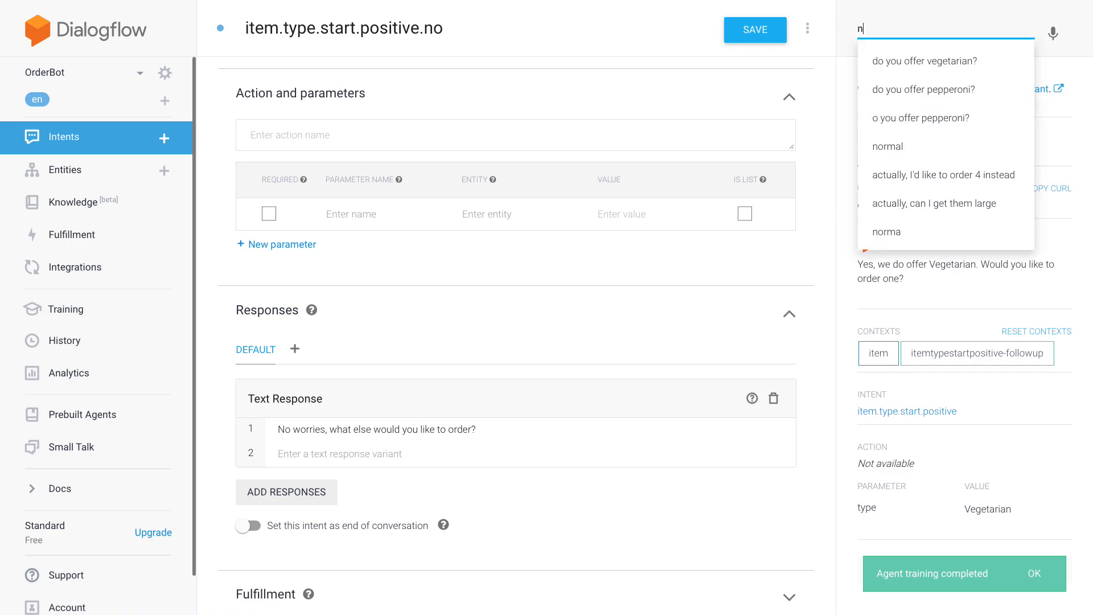
{"action": "key", "text": "Return"}
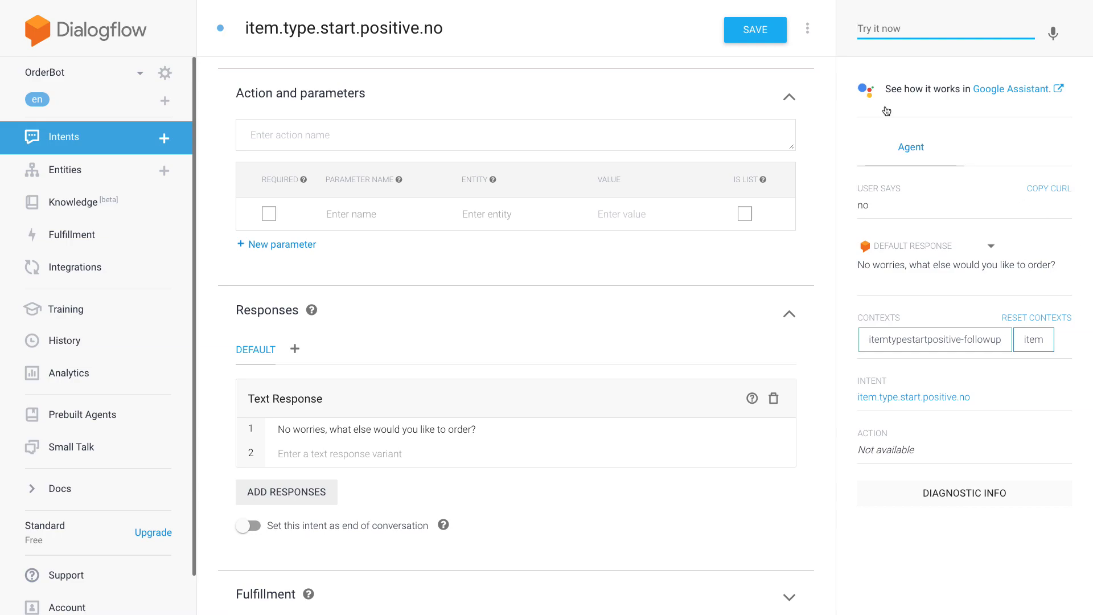
- Test the agent with "do you offer pepperoni?", reply "3 please", and review the response and captured parameters
{"action": "type", "text": "do you"}
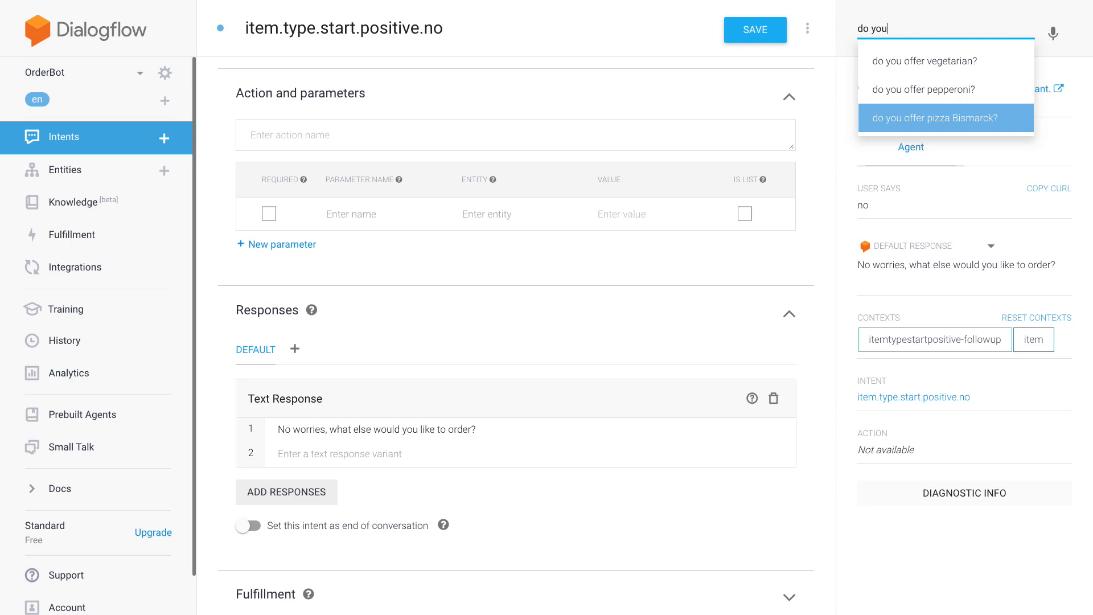
{"action": "key", "text": "Return"}
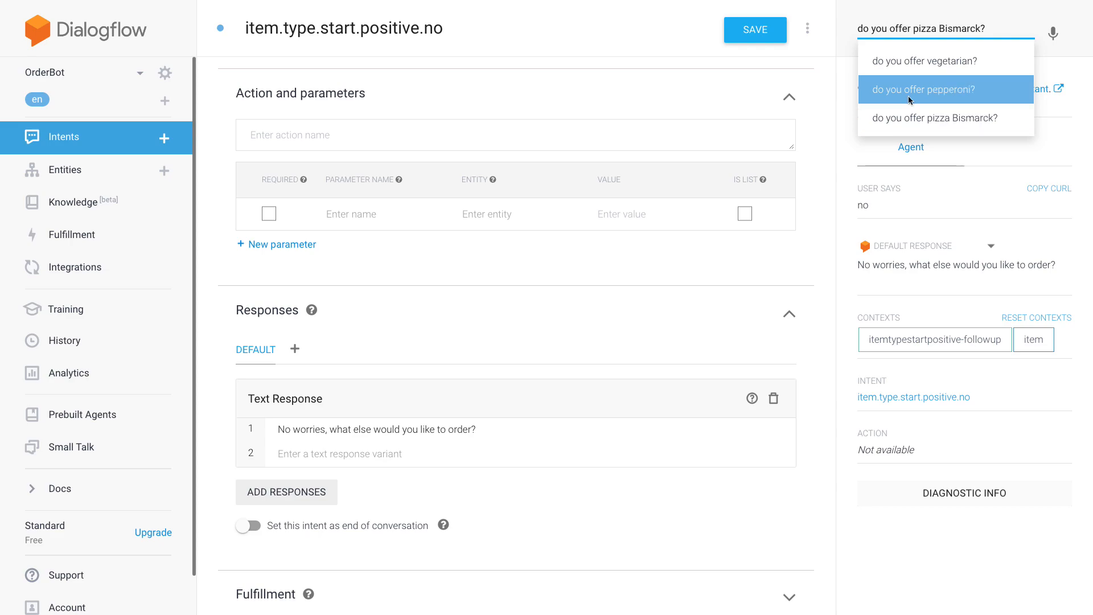
{"action": "left_click", "coordinate": [996, 88]}
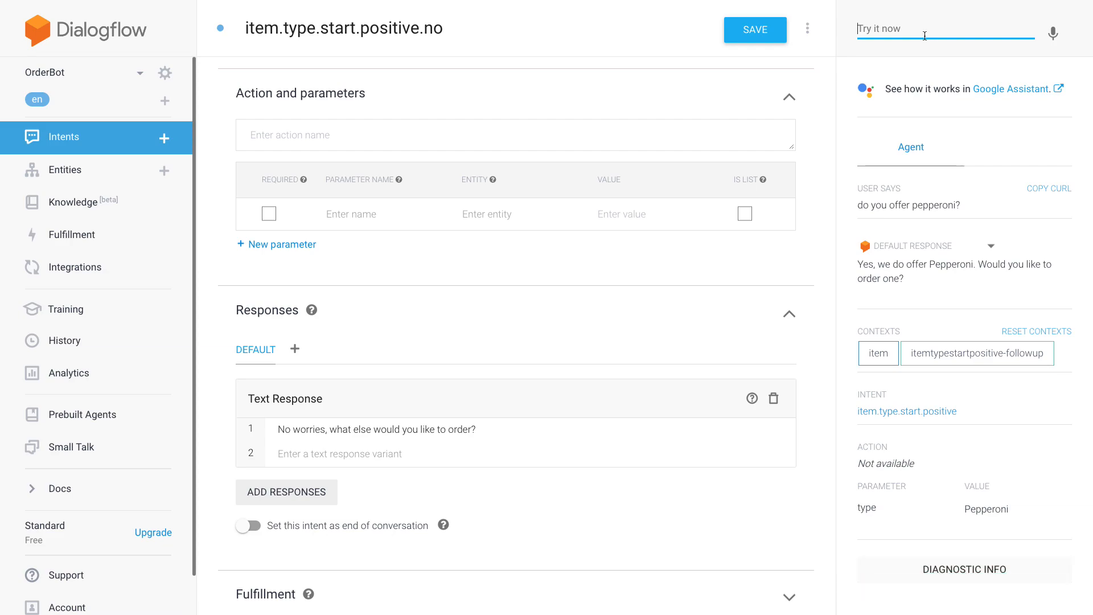
{"action": "scroll", "coordinate": [791, 205], "scroll_direction": "down", "scroll_amount": 1}
{"action": "scroll", "coordinate": [800, 197], "scroll_direction": "up", "scroll_amount": 1}
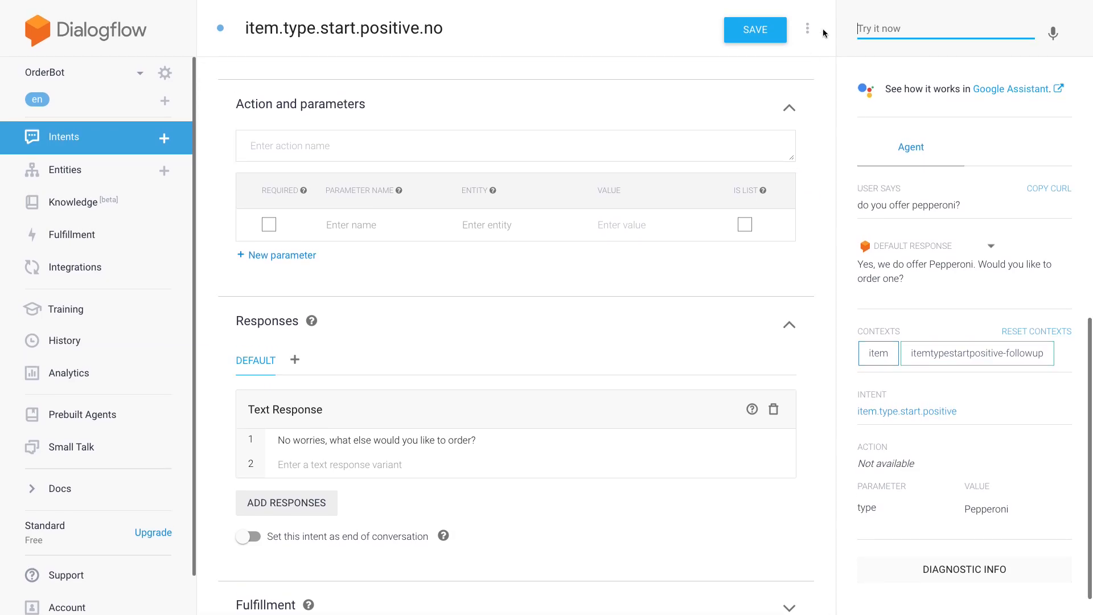
{"action": "type", "text": "no please"}
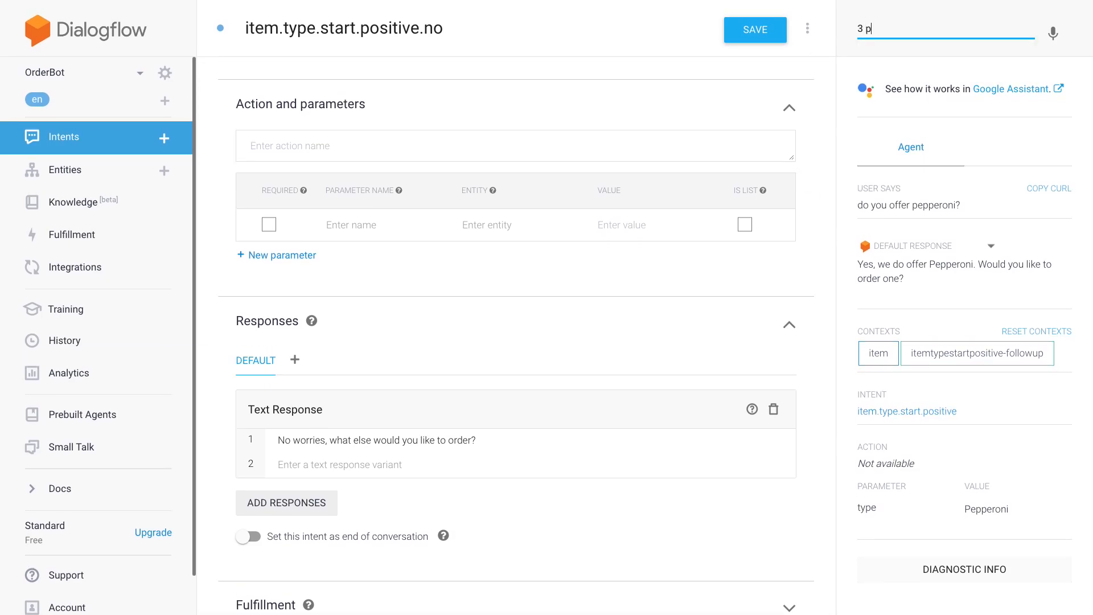
{"action": "key", "text": "Return"}
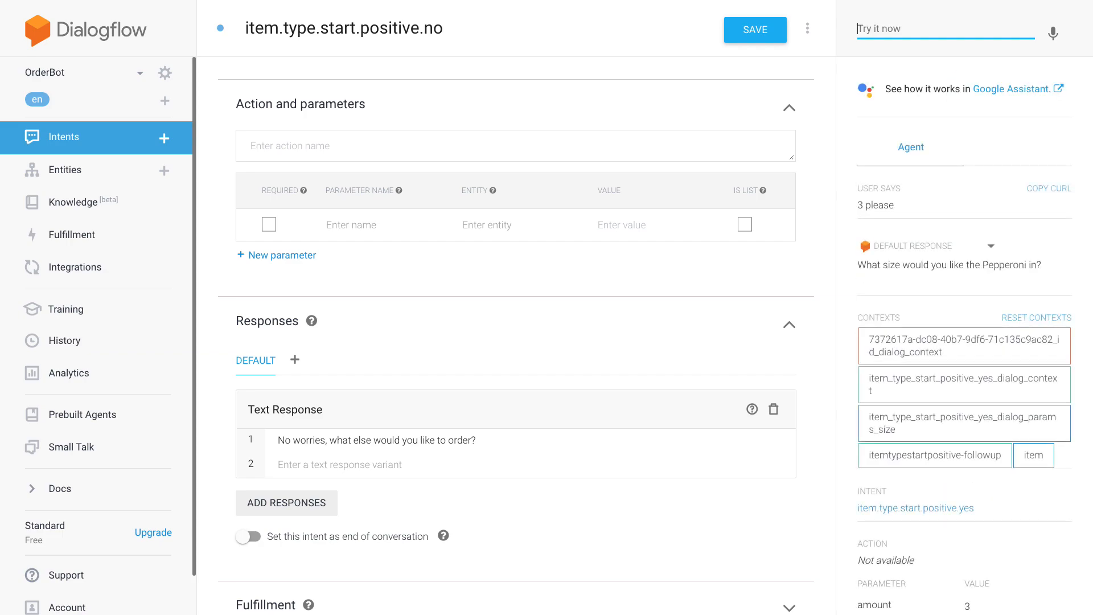
{"action": "scroll", "coordinate": [1045, 515], "scroll_direction": "down", "scroll_amount": 2}
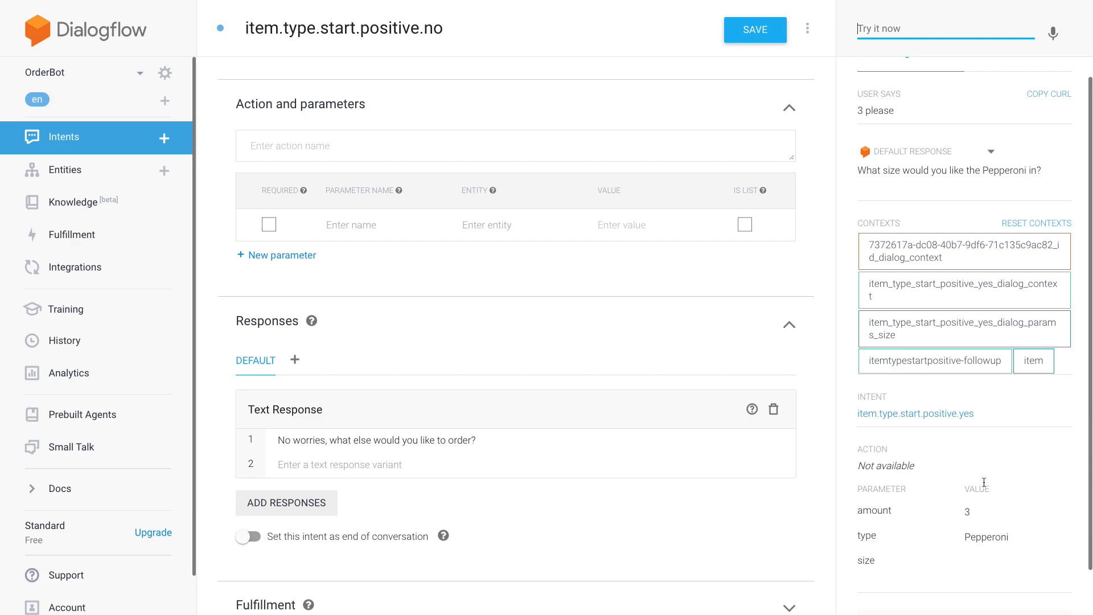
{"action": "scroll", "coordinate": [988, 463], "scroll_direction": "up", "scroll_amount": 1}
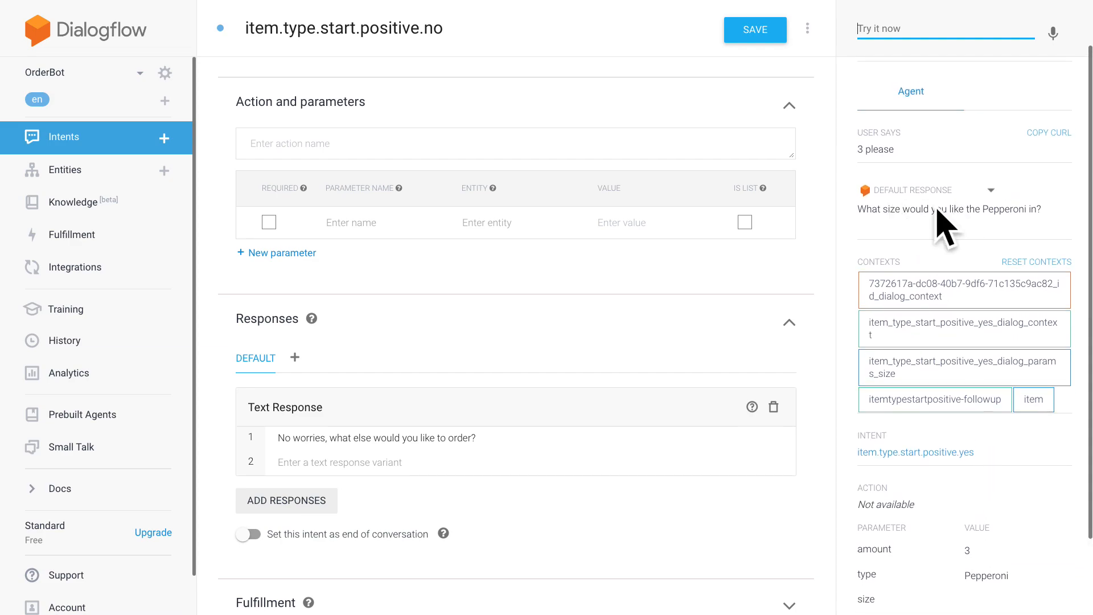
- Open the item.type.start.positive.yes intent and examine the prompt defined for its size parameter
{"action": "left_click", "coordinate": [97, 137]}
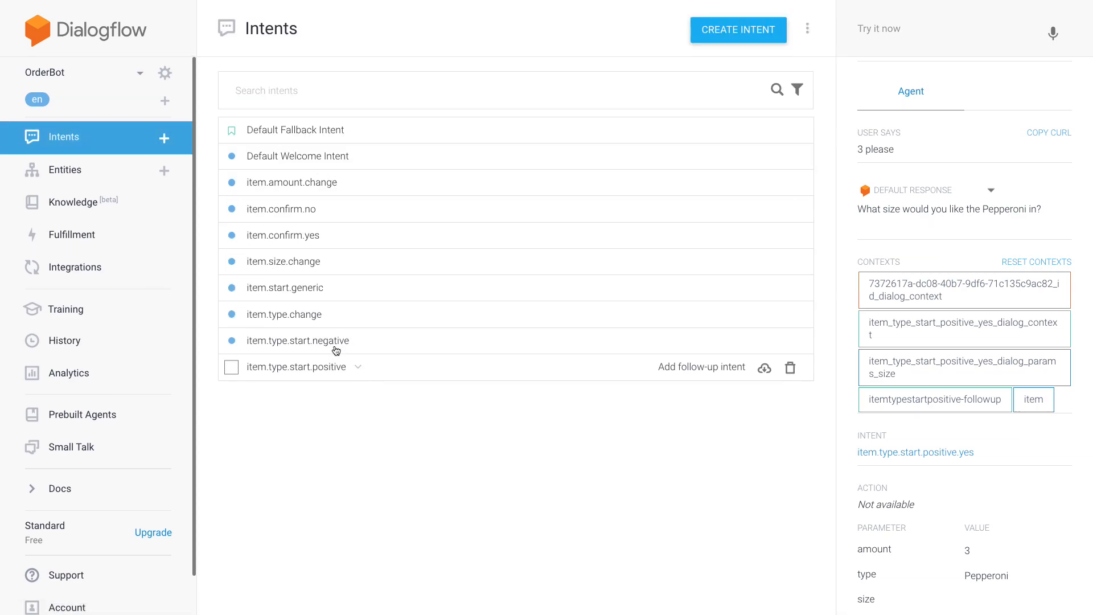
{"action": "left_click", "coordinate": [348, 370]}
{"action": "left_click", "coordinate": [357, 417]}
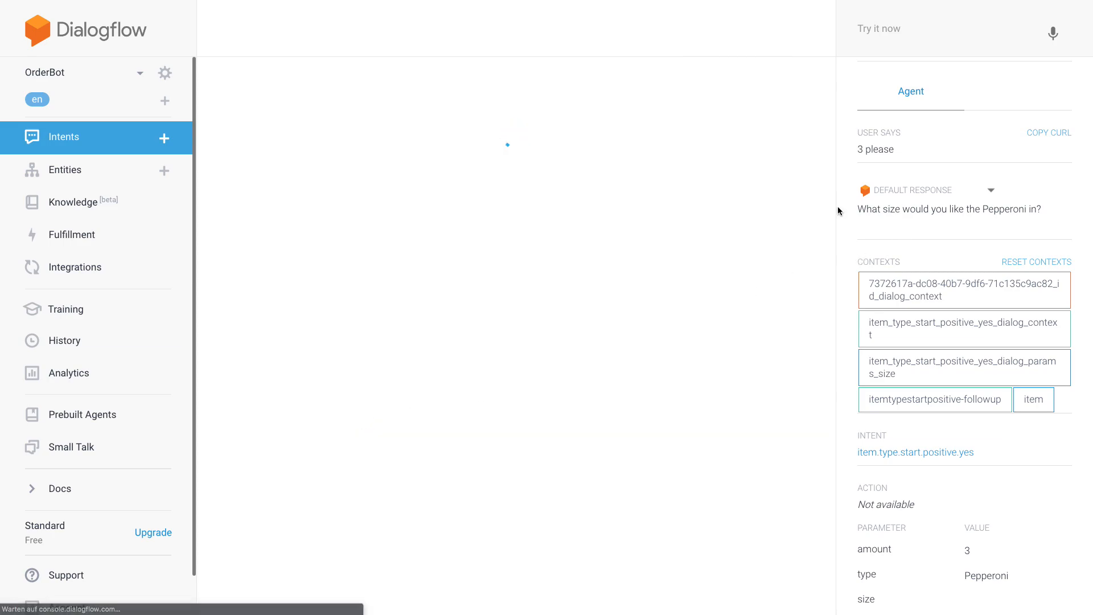
{"action": "left_click_drag", "start_coordinate": [855, 209], "coordinate": [1031, 214]}
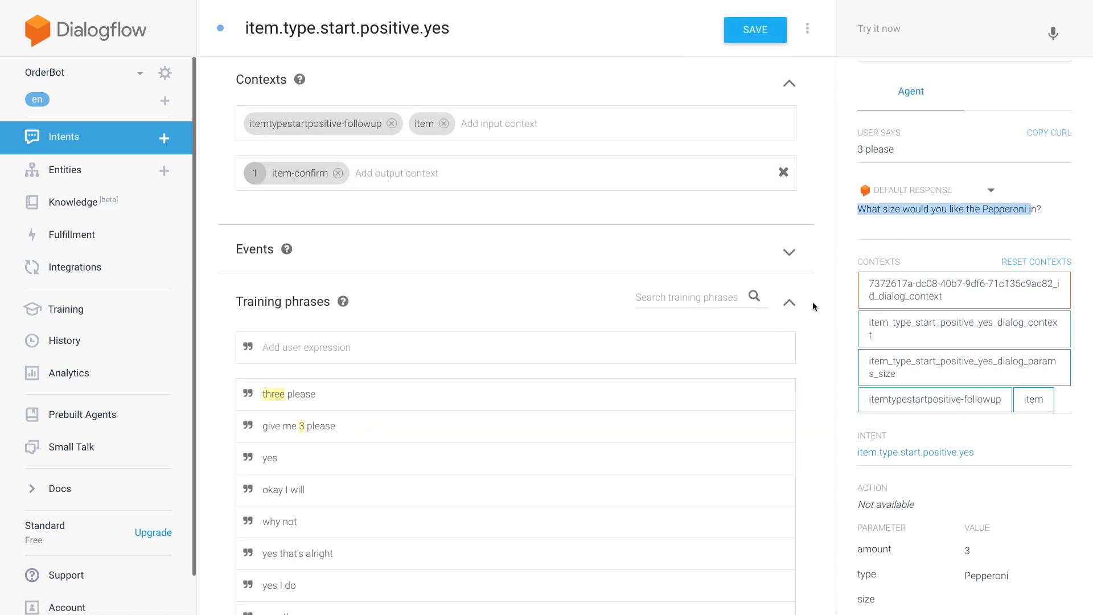
{"action": "scroll", "coordinate": [813, 304], "scroll_direction": "down", "scroll_amount": 8}
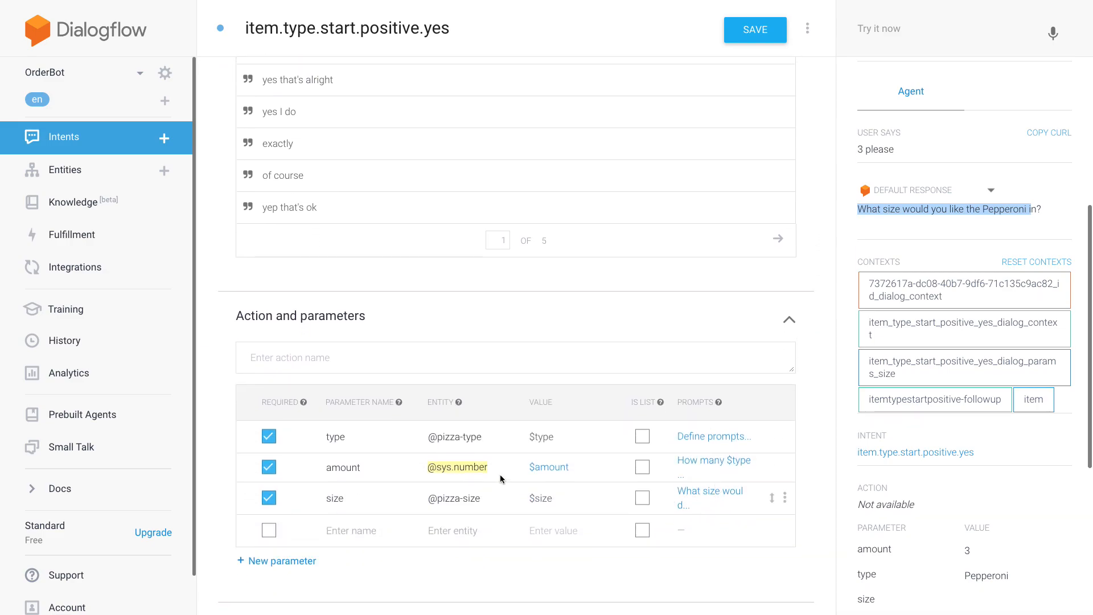
{"action": "left_click", "coordinate": [723, 495]}
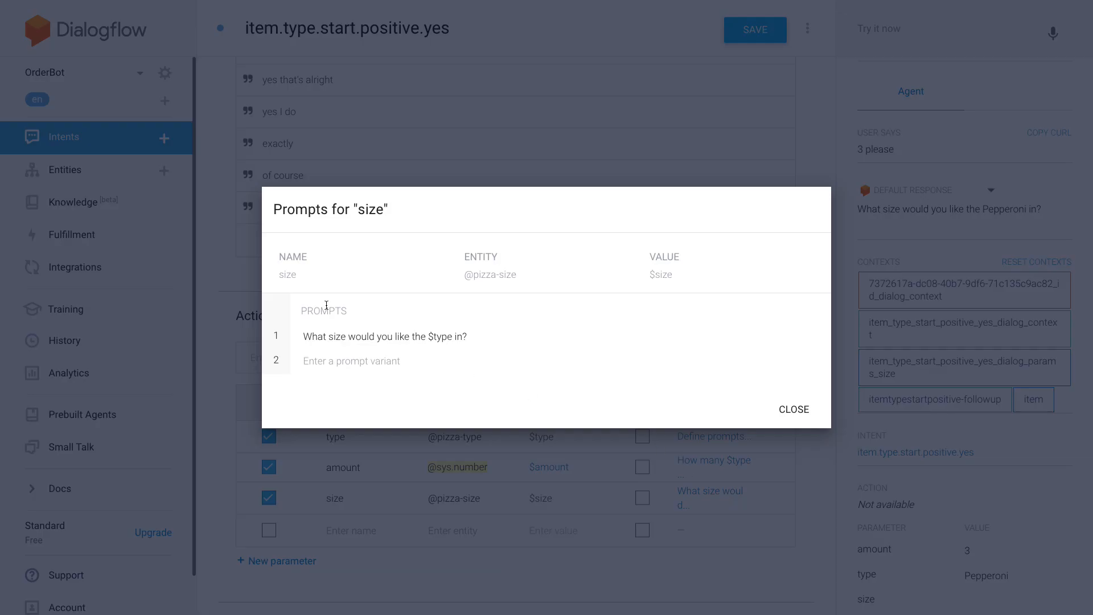
{"action": "left_click", "coordinate": [800, 409]}
- Answer the agent's size question with "normal size" in the test console
{"action": "left_click", "coordinate": [970, 29]}
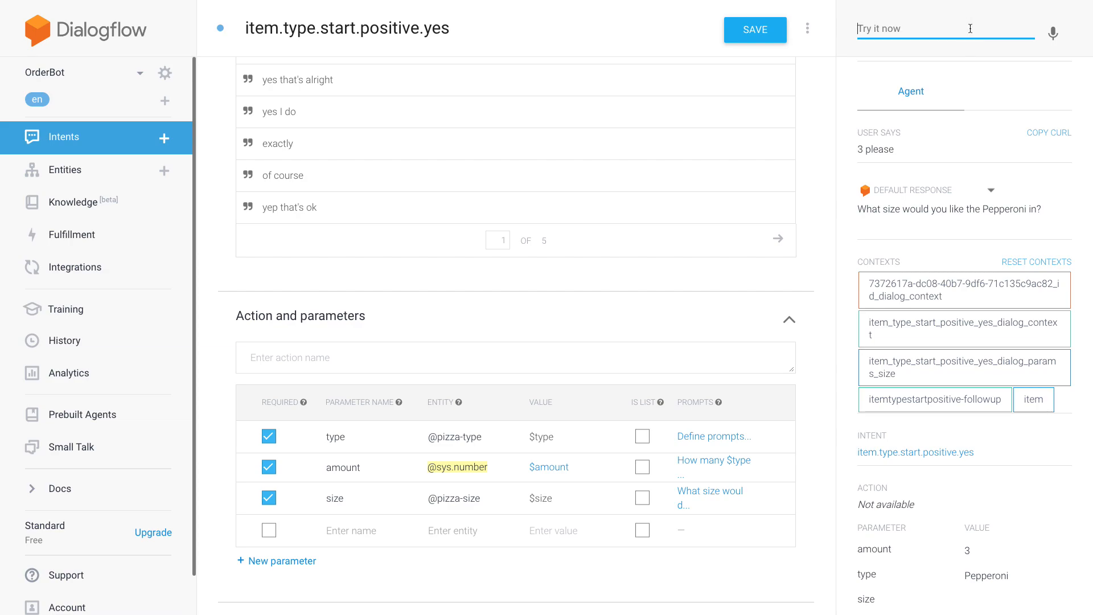
{"action": "type", "text": "normal size"}
{"action": "key", "text": "Return"}
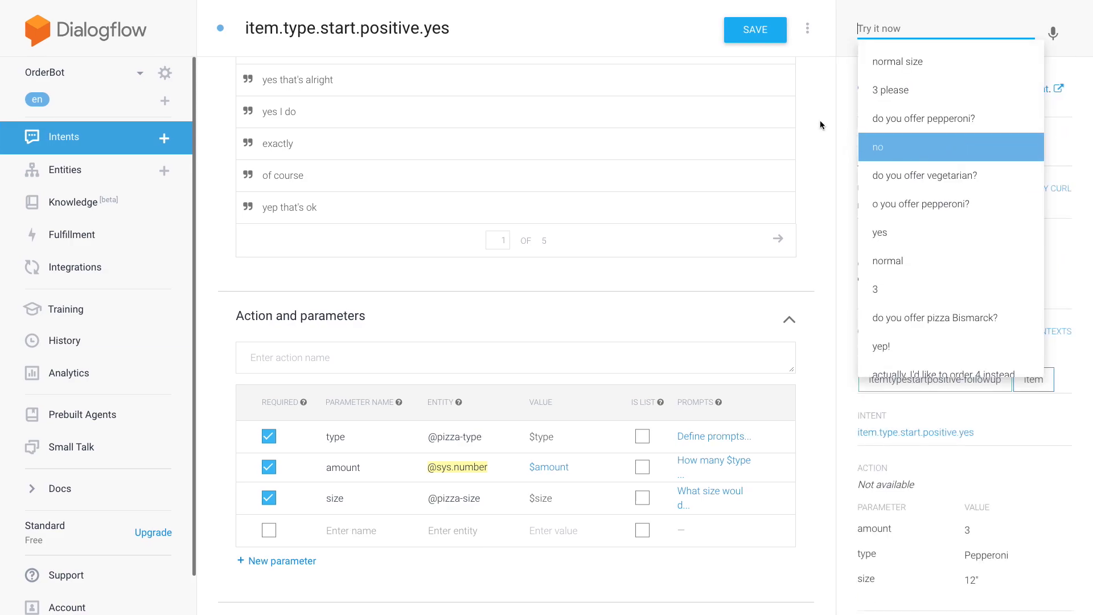
{"action": "left_click", "coordinate": [845, 118]}
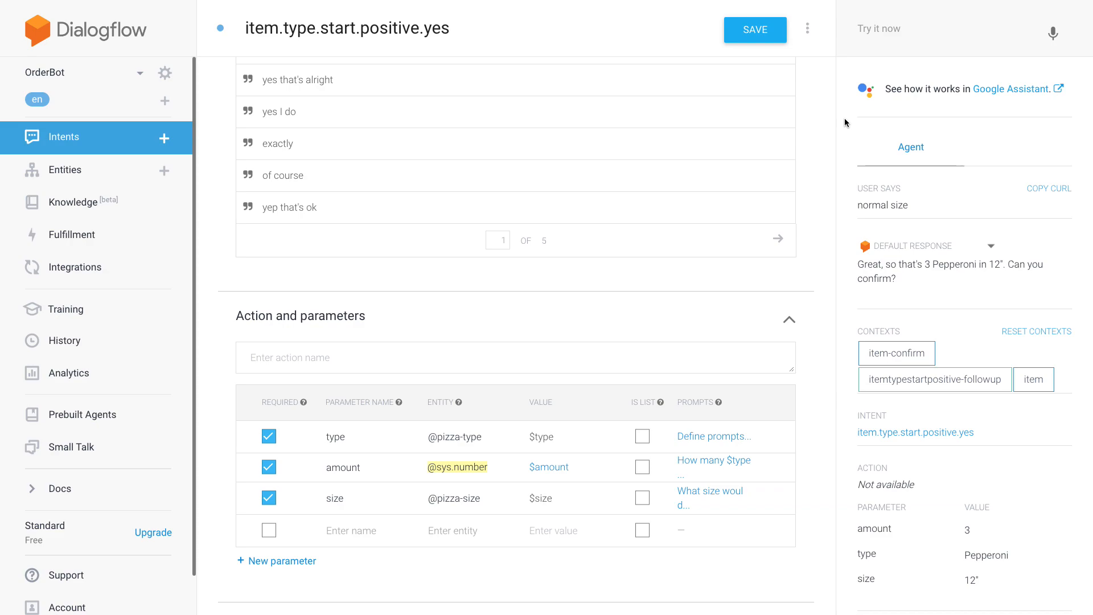
- Test changing the ordered amount by sending the agent "wait, can I get 4 instead?"
{"action": "left_click", "coordinate": [997, 30]}
{"action": "type", "text": "wait, can I get 4 instead?"}
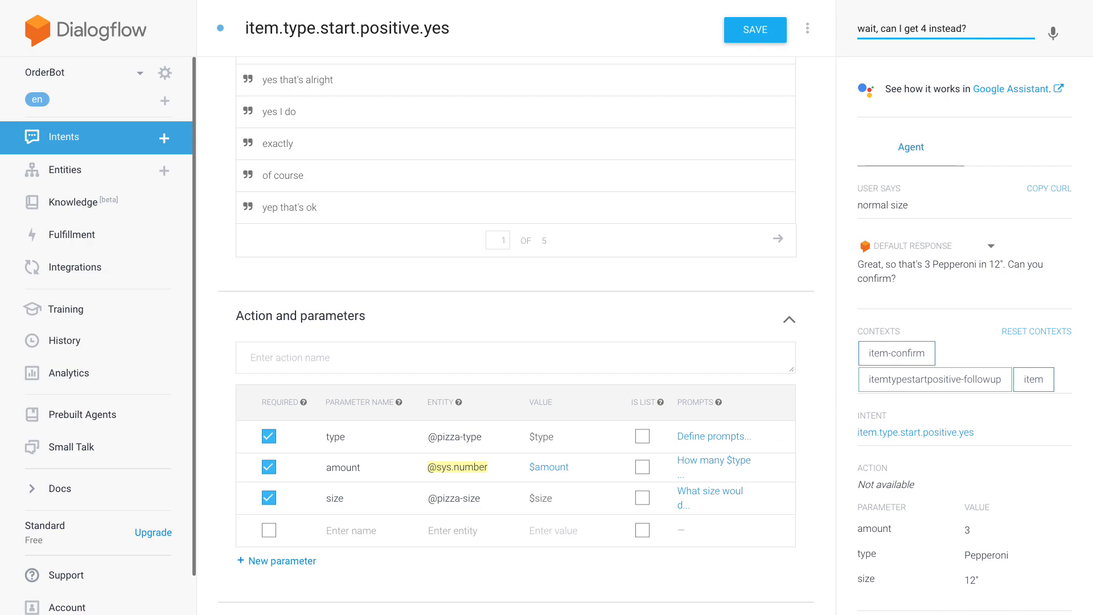
{"action": "key", "text": "Return"}
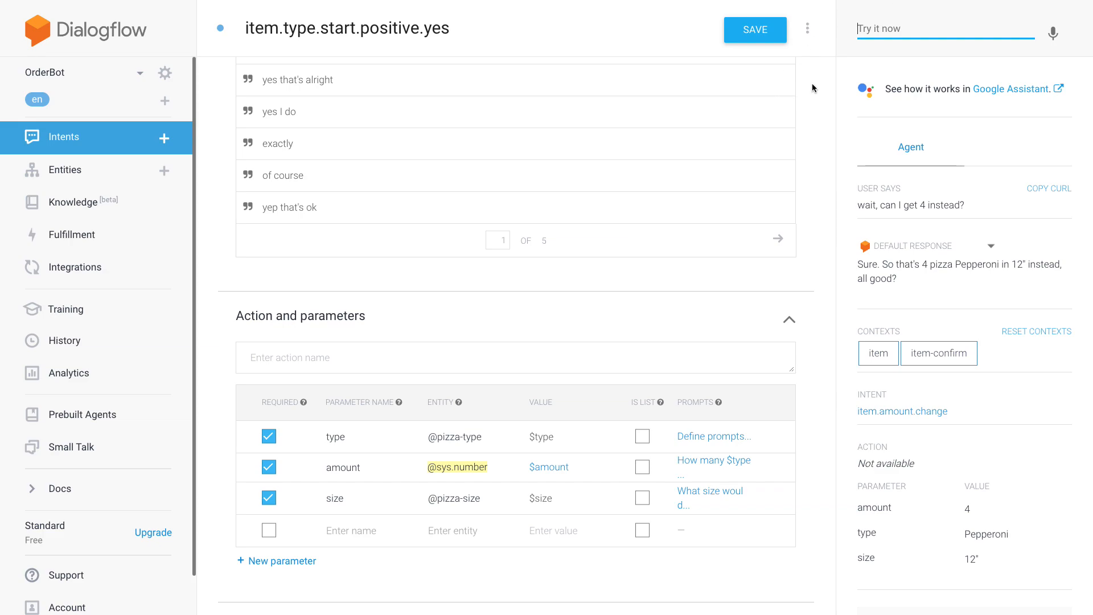
{"action": "scroll", "coordinate": [819, 57], "scroll_direction": "down", "scroll_amount": 5}
{"action": "scroll", "coordinate": [812, 117], "scroll_direction": "up", "scroll_amount": 6}
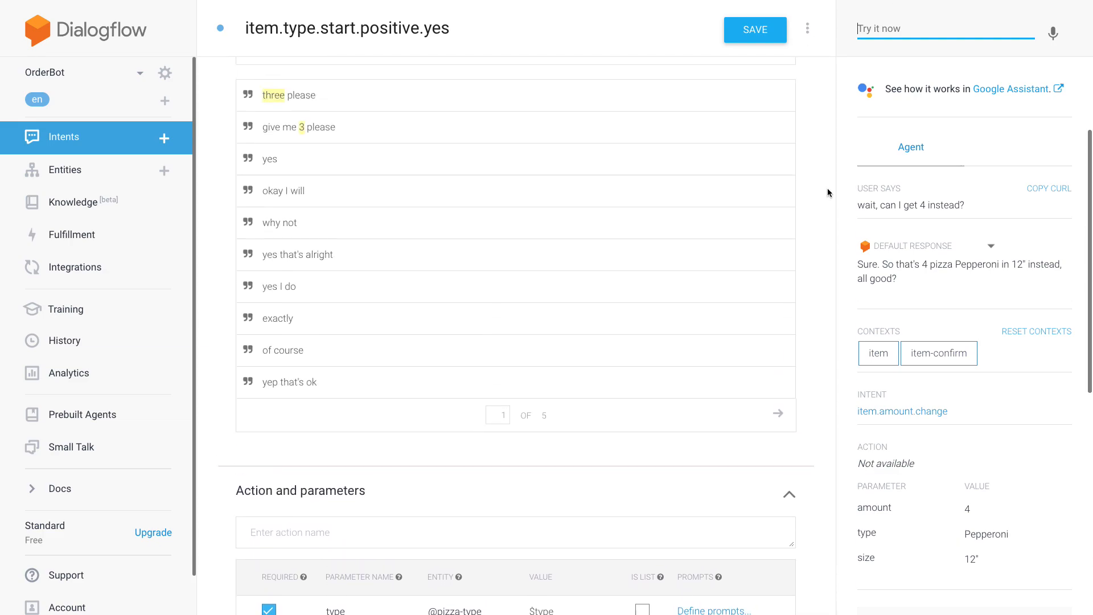
{"action": "scroll", "coordinate": [818, 94], "scroll_direction": "up", "scroll_amount": 2}
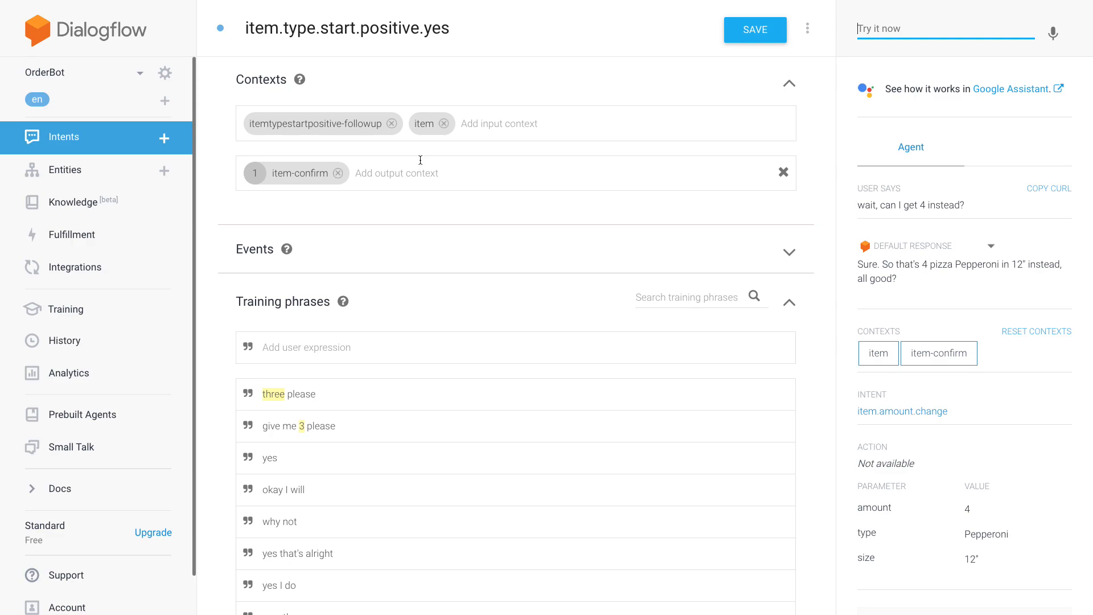
{"action": "left_click", "coordinate": [408, 173]}
{"action": "type", "text": "item"}
{"action": "key", "text": "BackSpace"}
{"action": "key", "text": "BackSpace"}
{"action": "key", "text": "BackSpace"}
{"action": "key", "text": "BackSpace"}
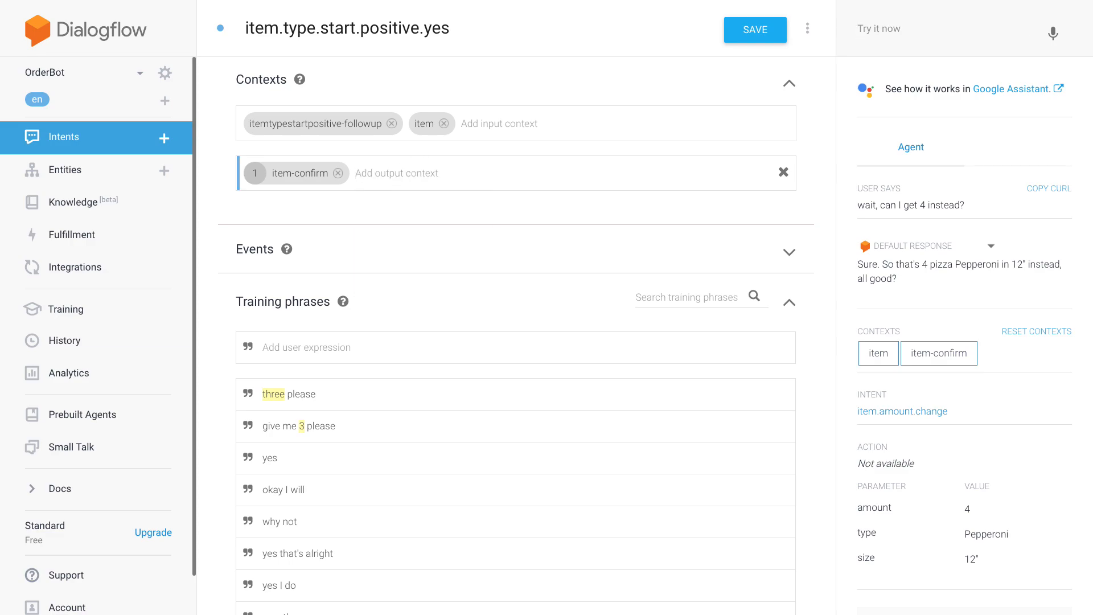
- Open the item.type.start.positive intent and compare its output contexts with the parameters from the last test
{"action": "left_click", "coordinate": [131, 142]}
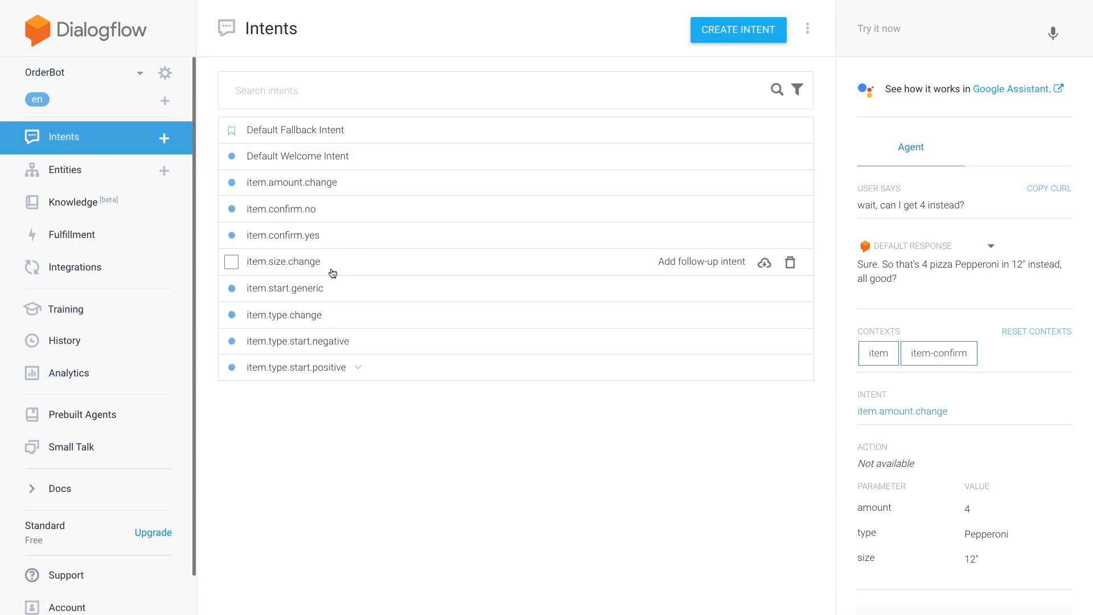
{"action": "left_click", "coordinate": [337, 368]}
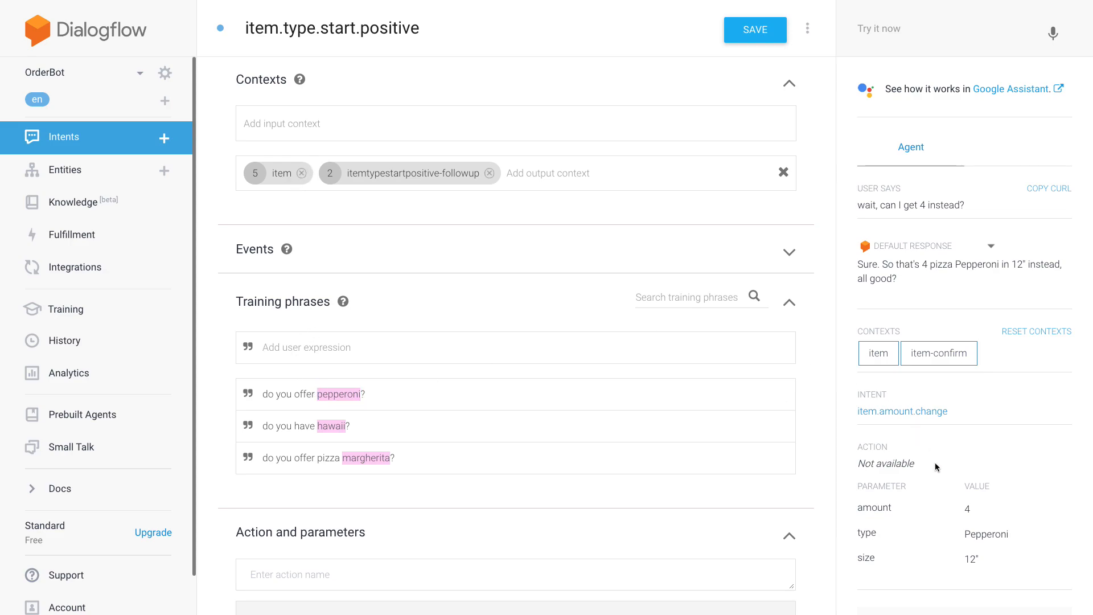
{"action": "left_click_drag", "start_coordinate": [988, 564], "coordinate": [967, 505]}
{"action": "left_click", "coordinate": [1043, 489]}
- Open the item.amount.change intent and examine the parameter annotation of the training phrase "I want two instead"
{"action": "left_click", "coordinate": [105, 139]}
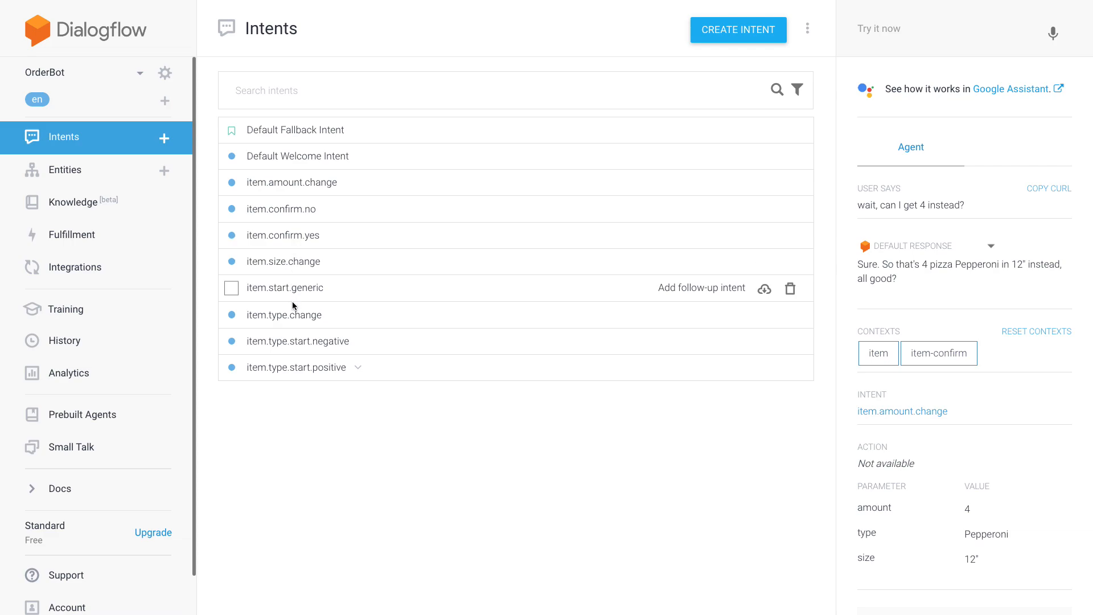
{"action": "left_click", "coordinate": [300, 184]}
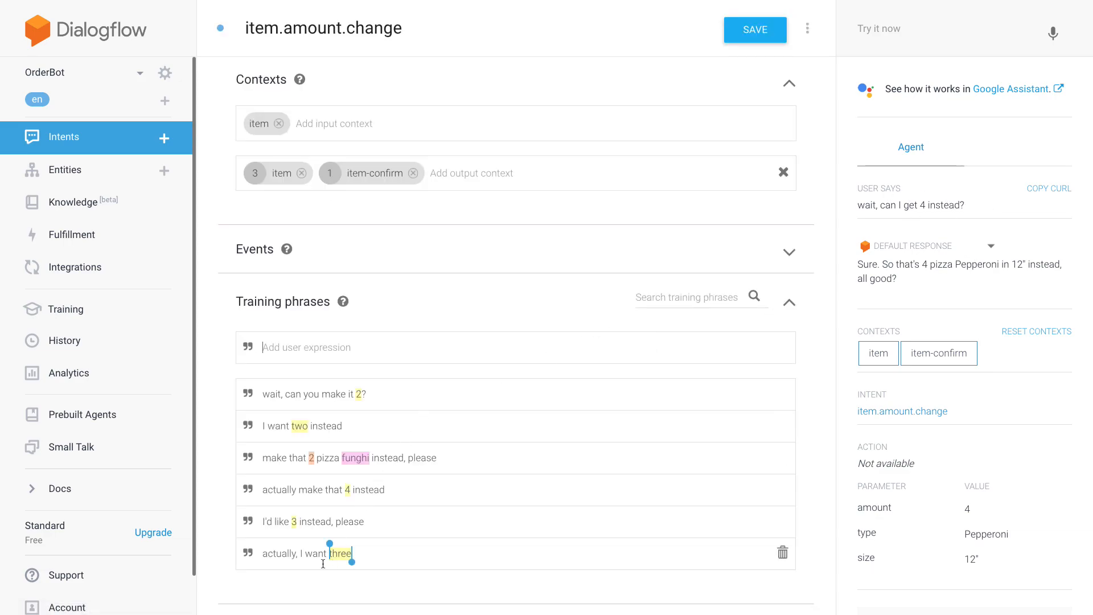
{"action": "double_click", "coordinate": [300, 427]}
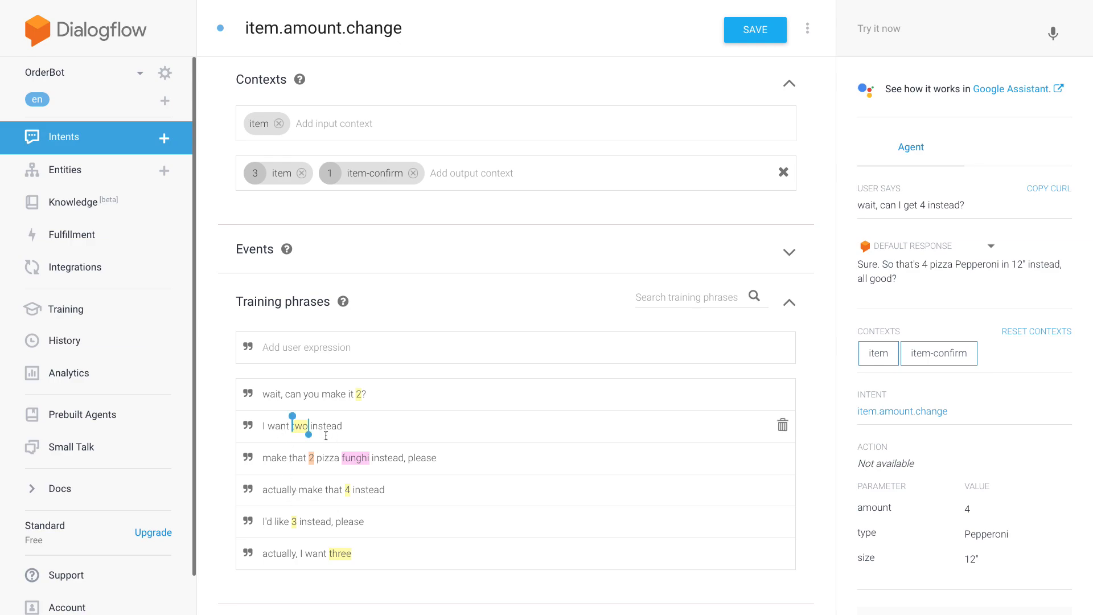
{"action": "left_click", "coordinate": [361, 424]}
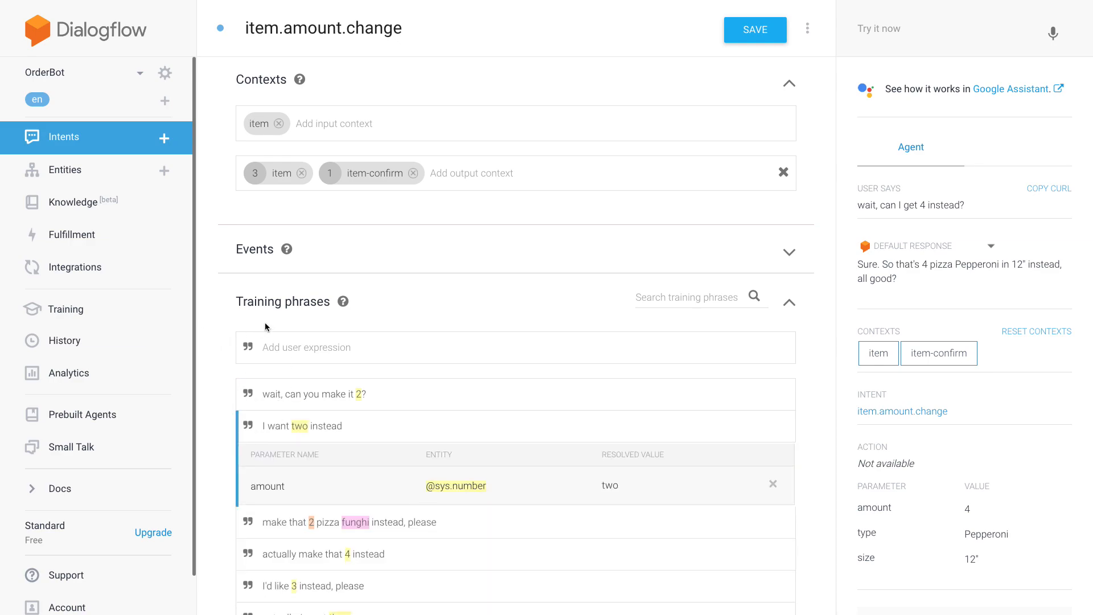